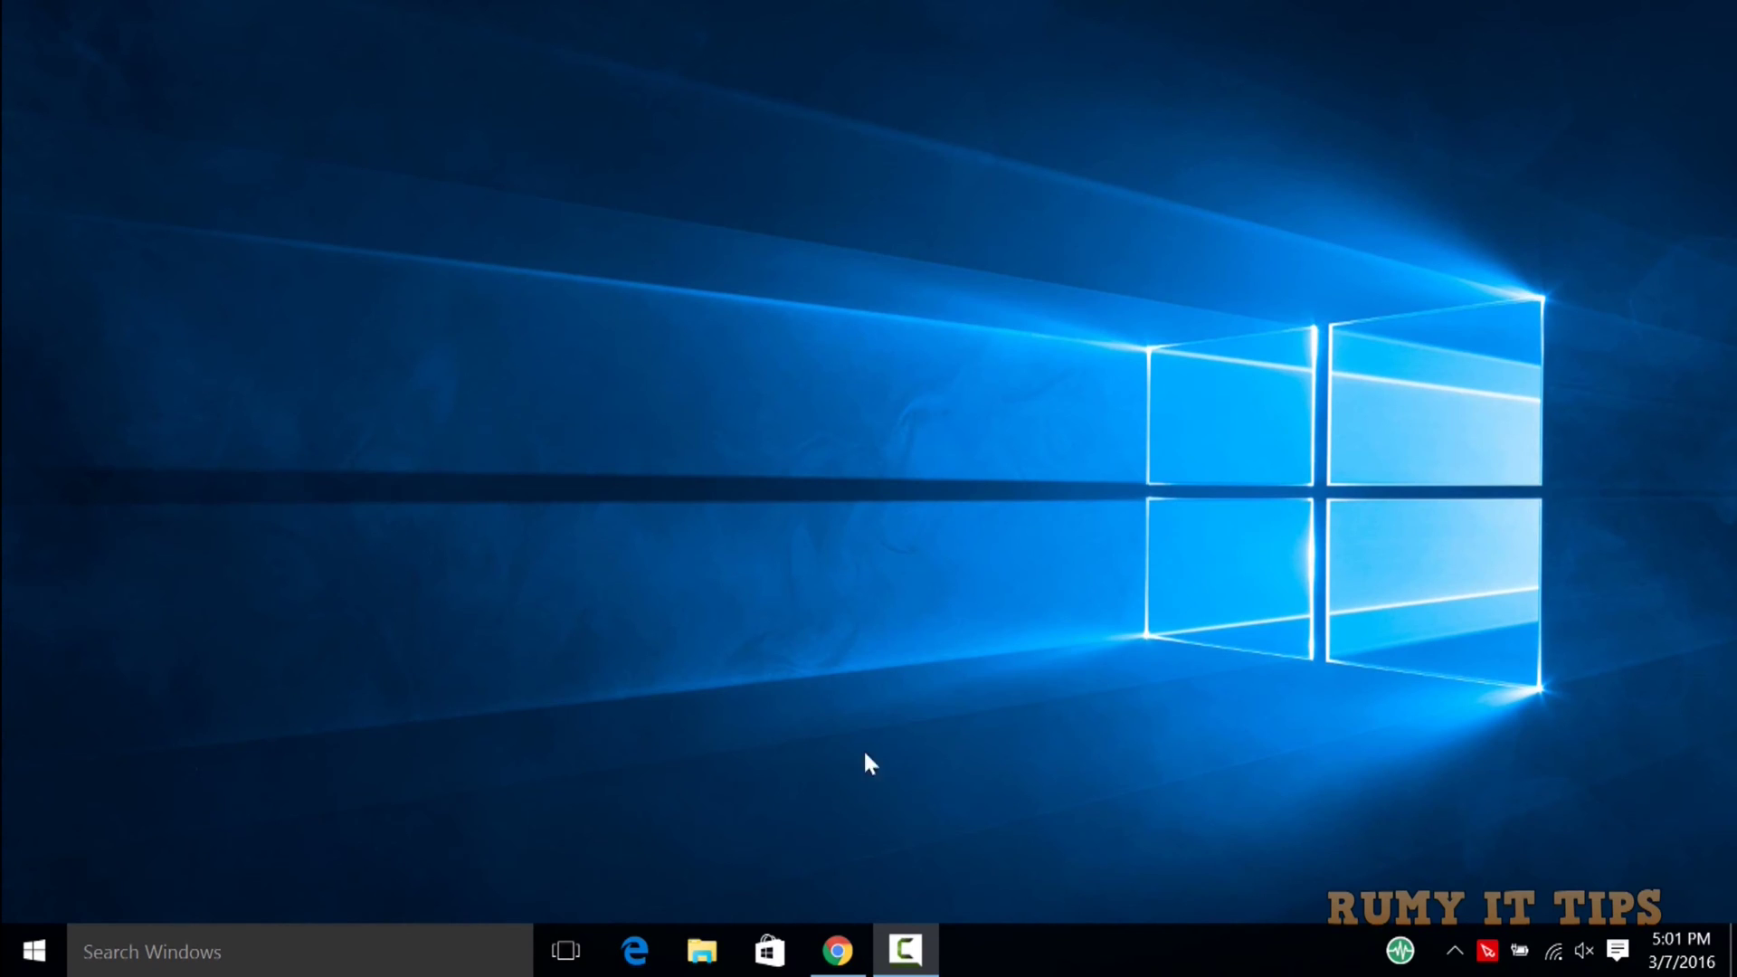
Open pushbullet.com in Chrome, scroll to its supported platforms and back to the top.
left_click(837, 950)
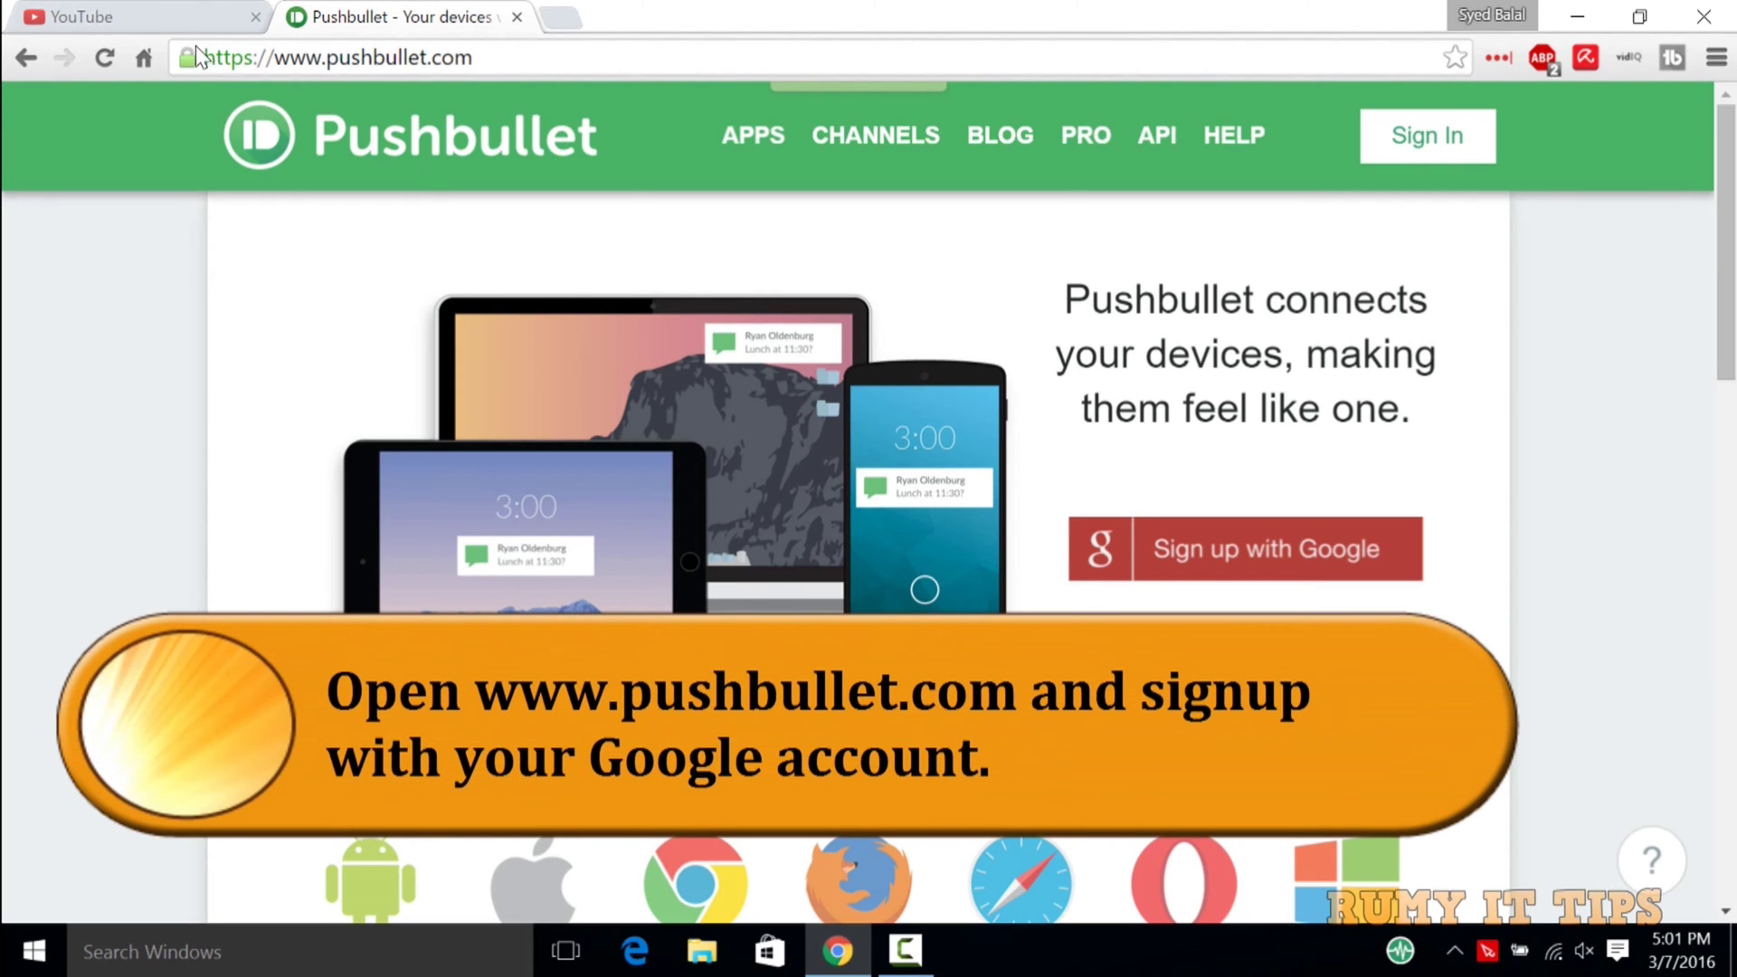
left_click_drag(207, 58, 511, 66)
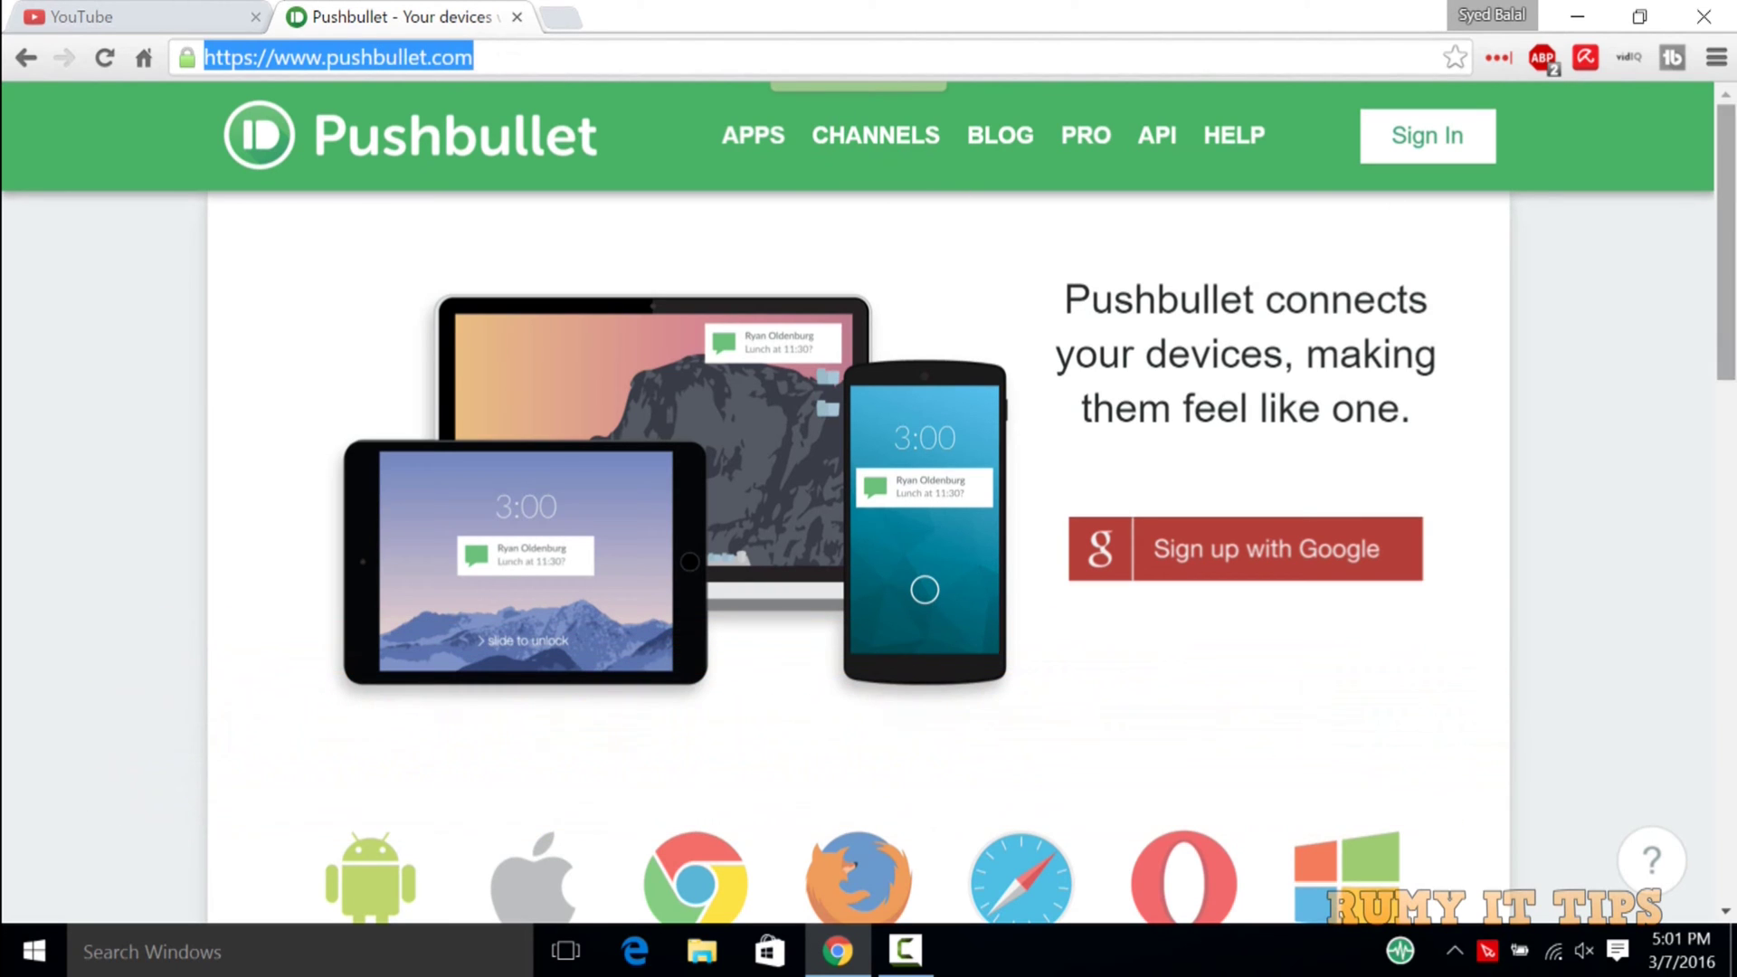
left_click_drag(1727, 237, 1735, 412)
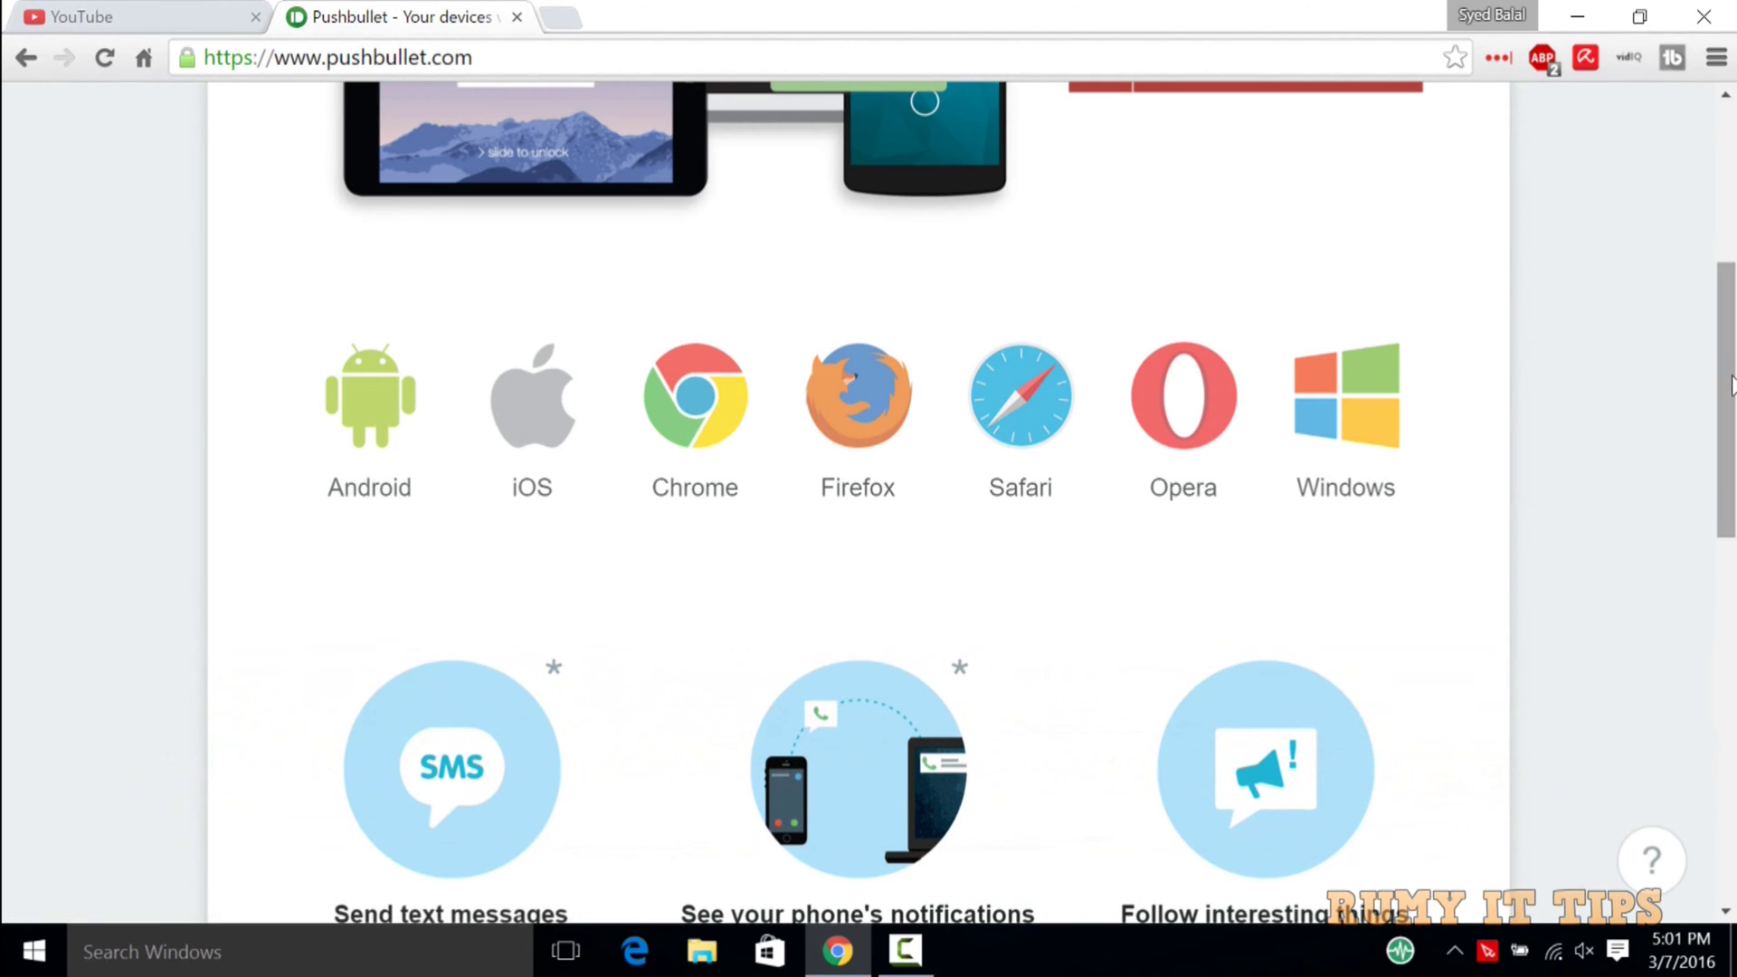
left_click_drag(1728, 348, 1705, 195)
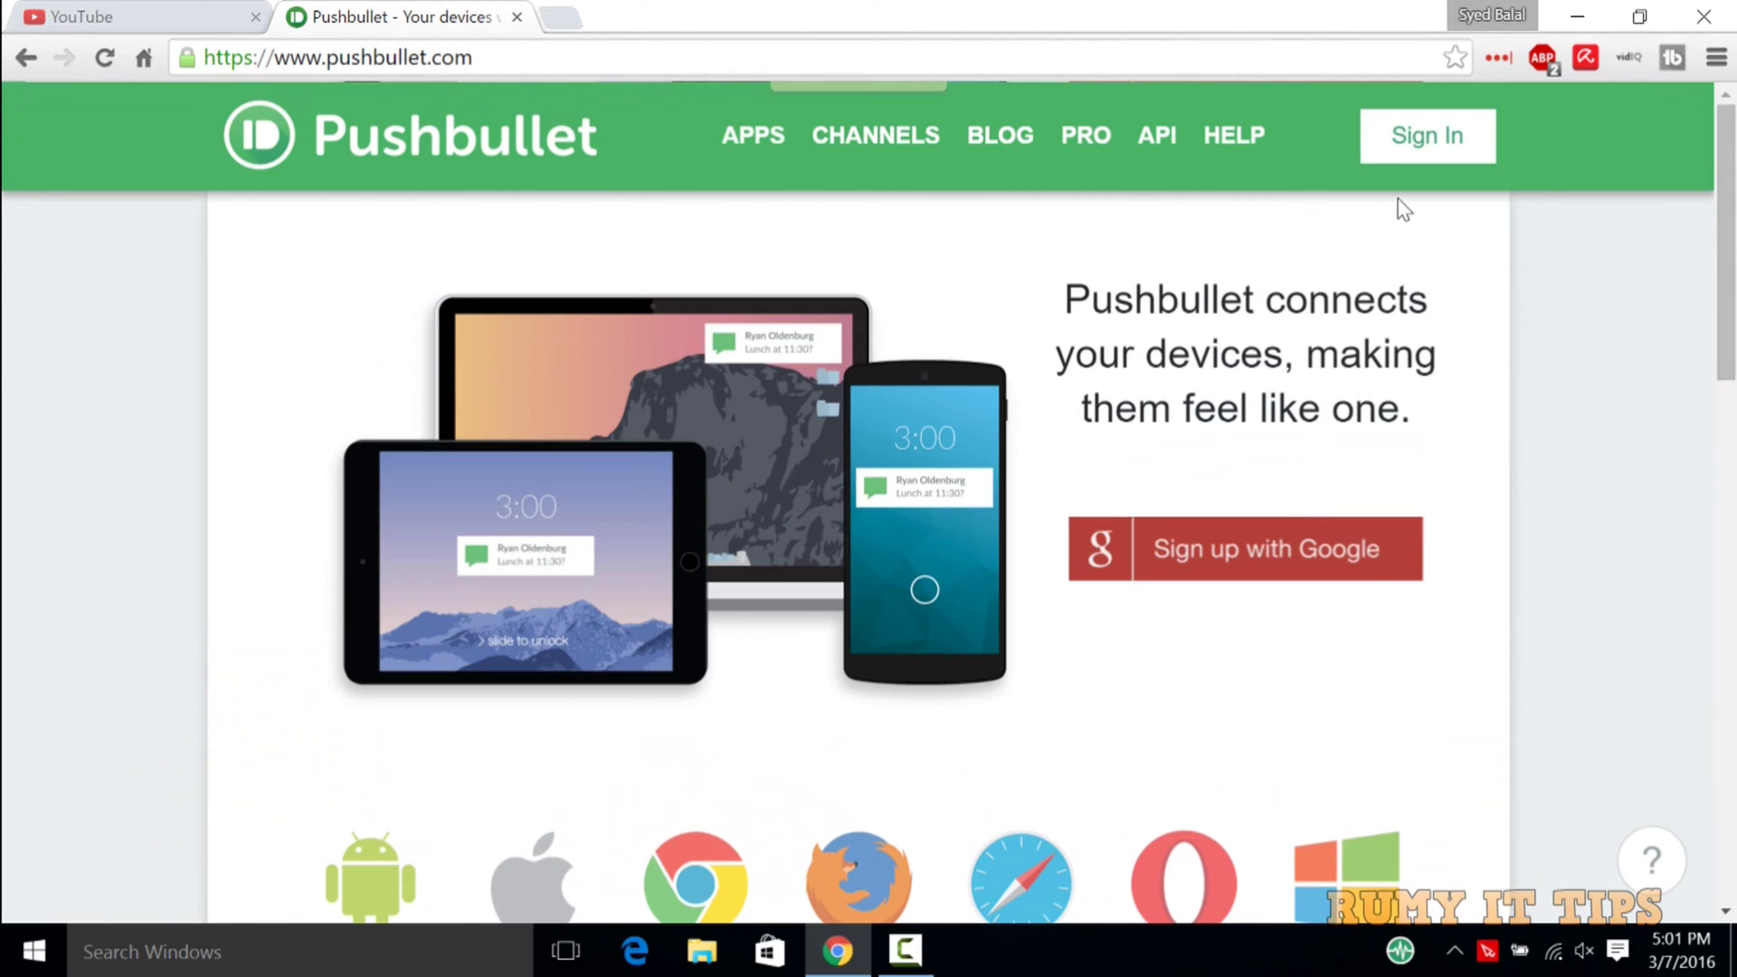
Sign up with Google using the first account, then scroll the Welcome setup page.
left_click(1223, 552)
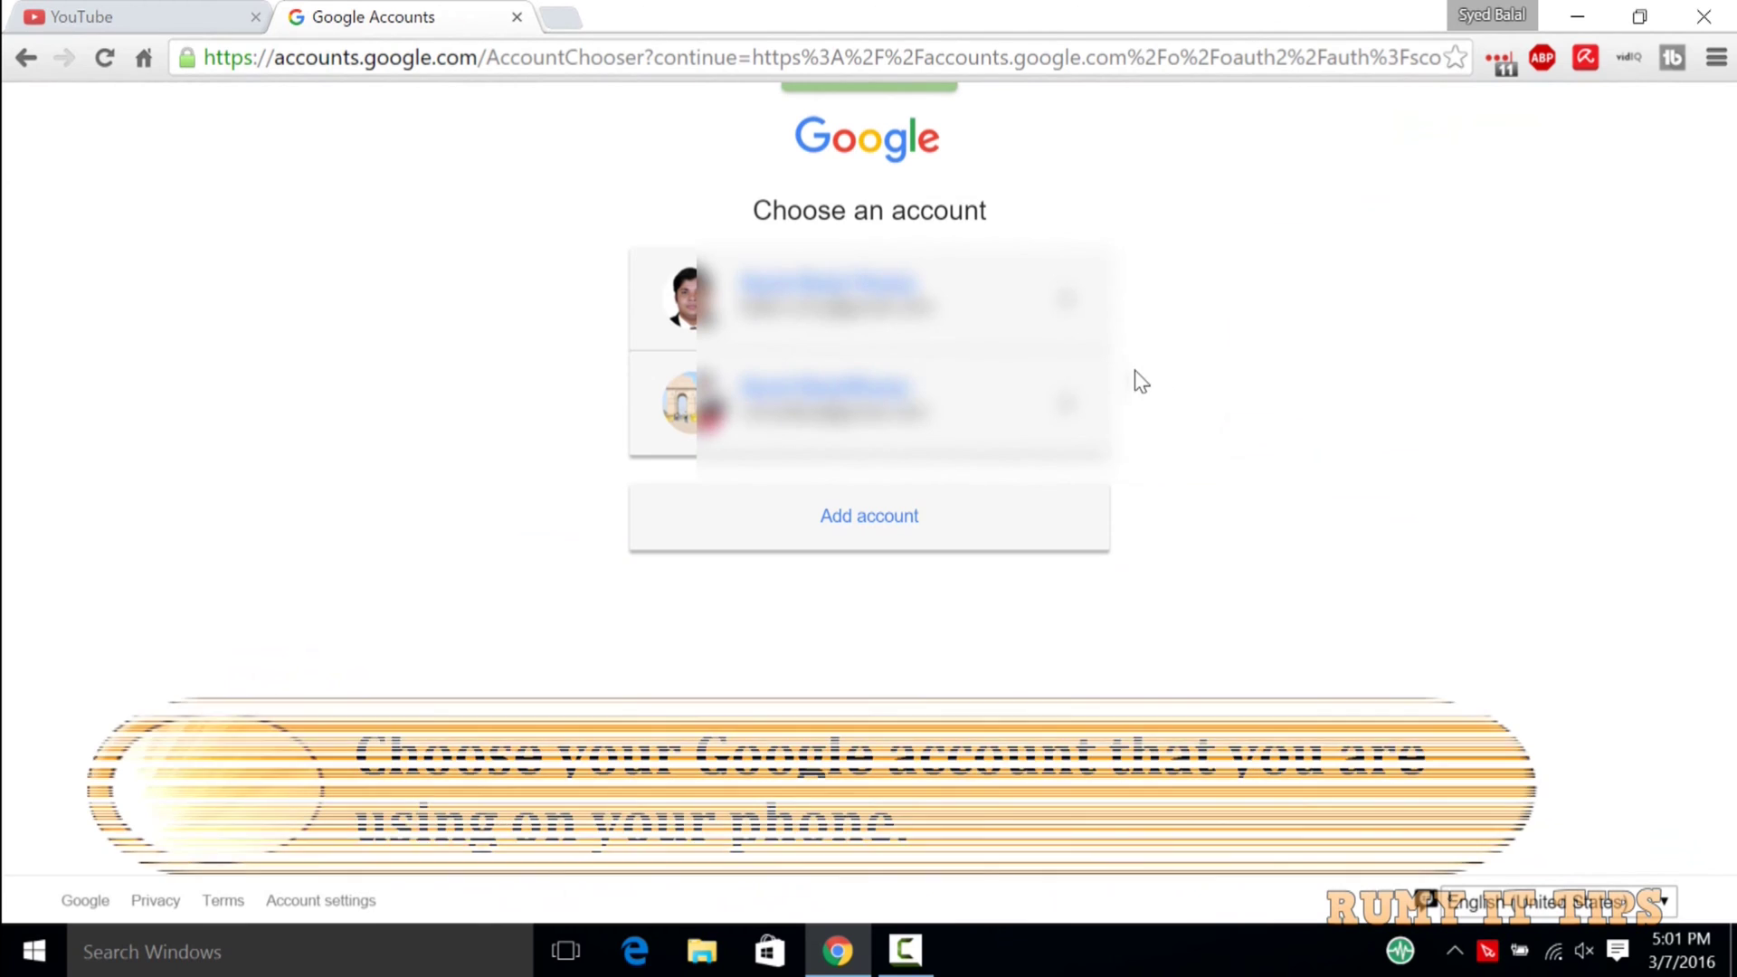
left_click(952, 322)
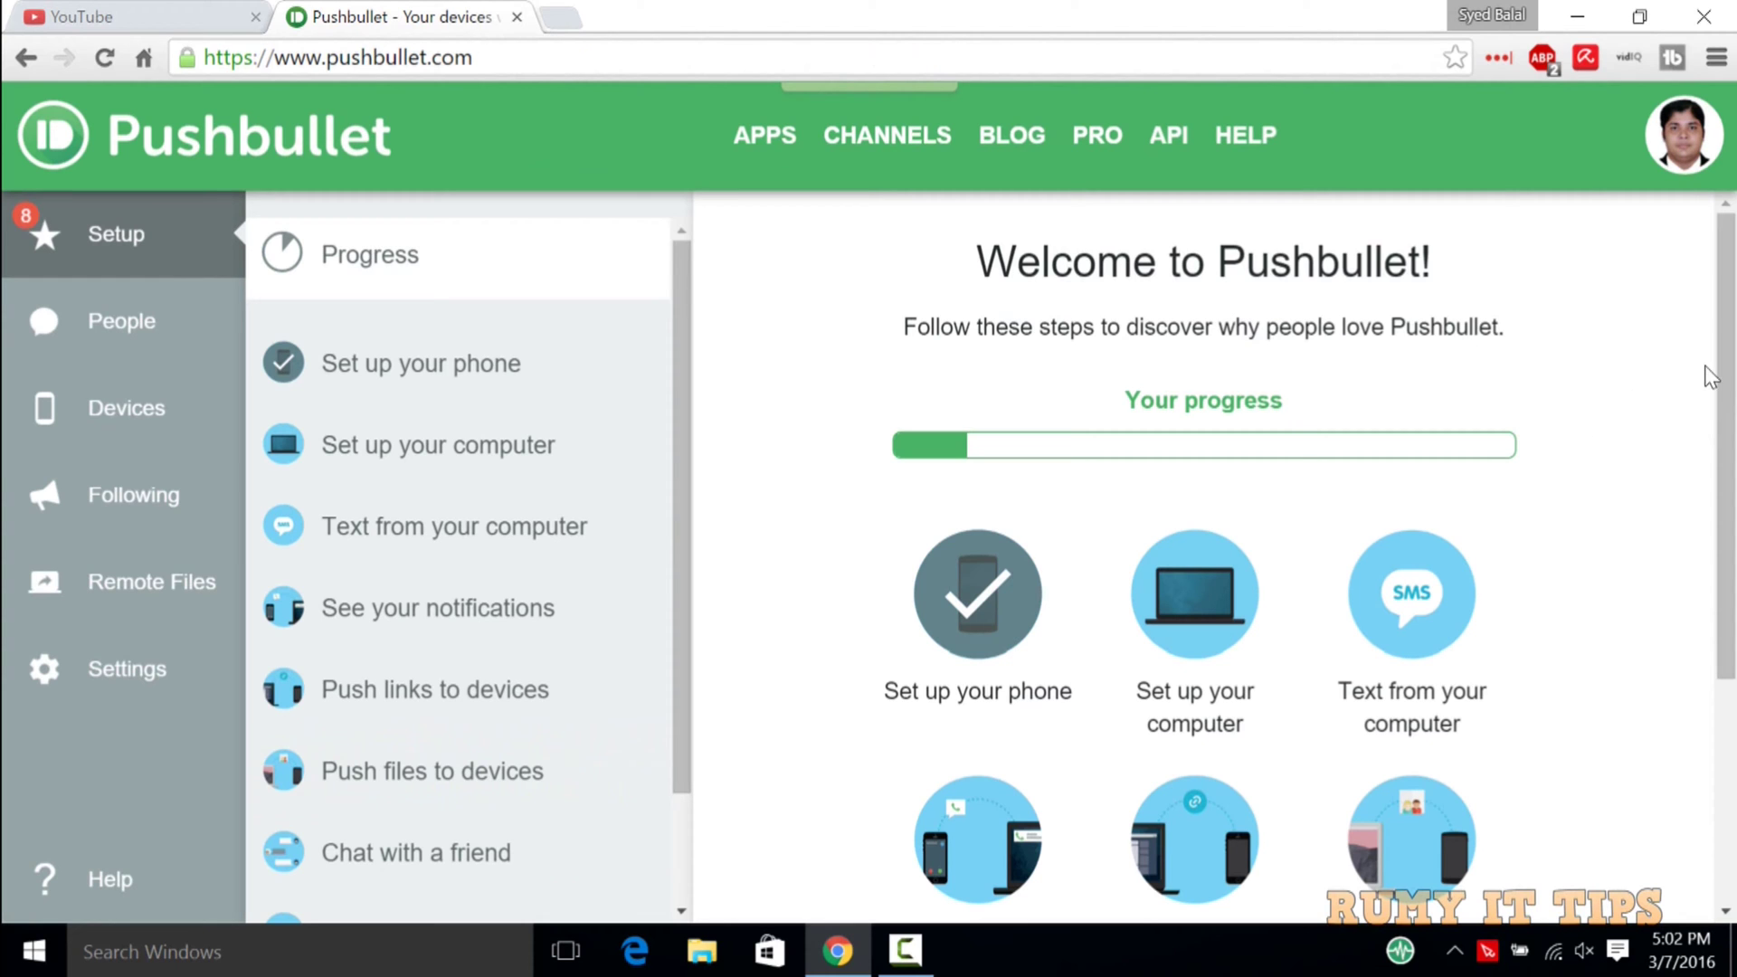
left_click_drag(1726, 380, 1730, 508)
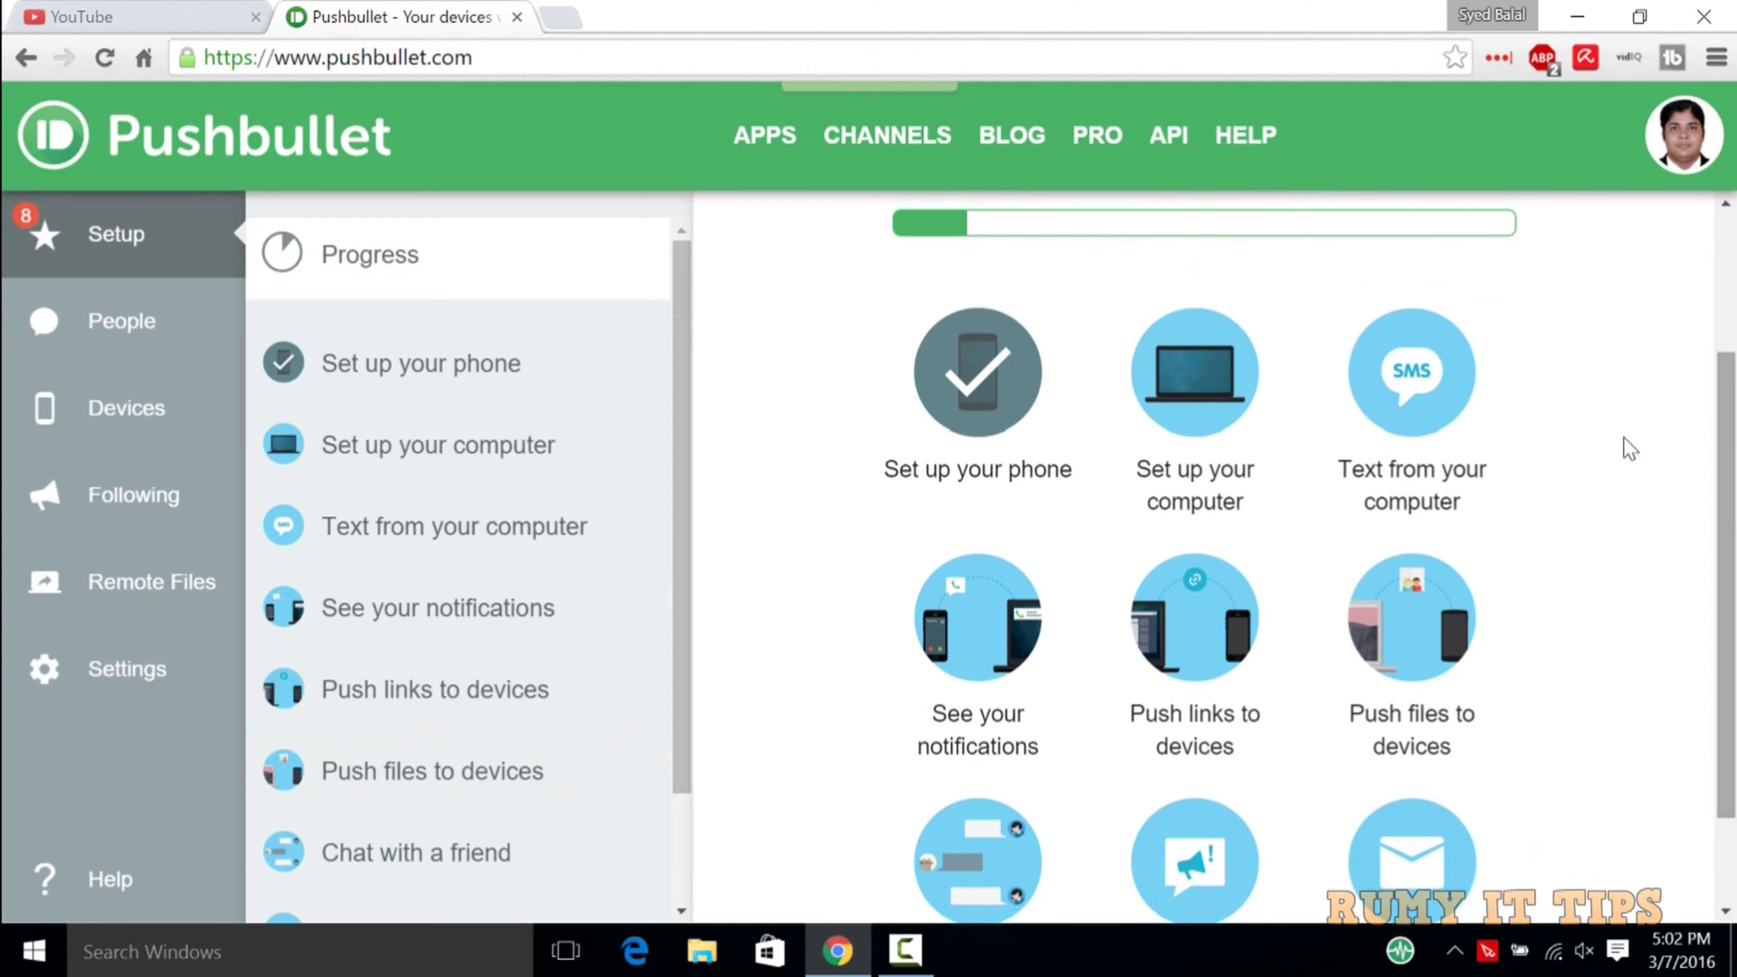
Download the Windows installer from Set up your computer and run pushbullet_installer.exe.
left_click(469, 450)
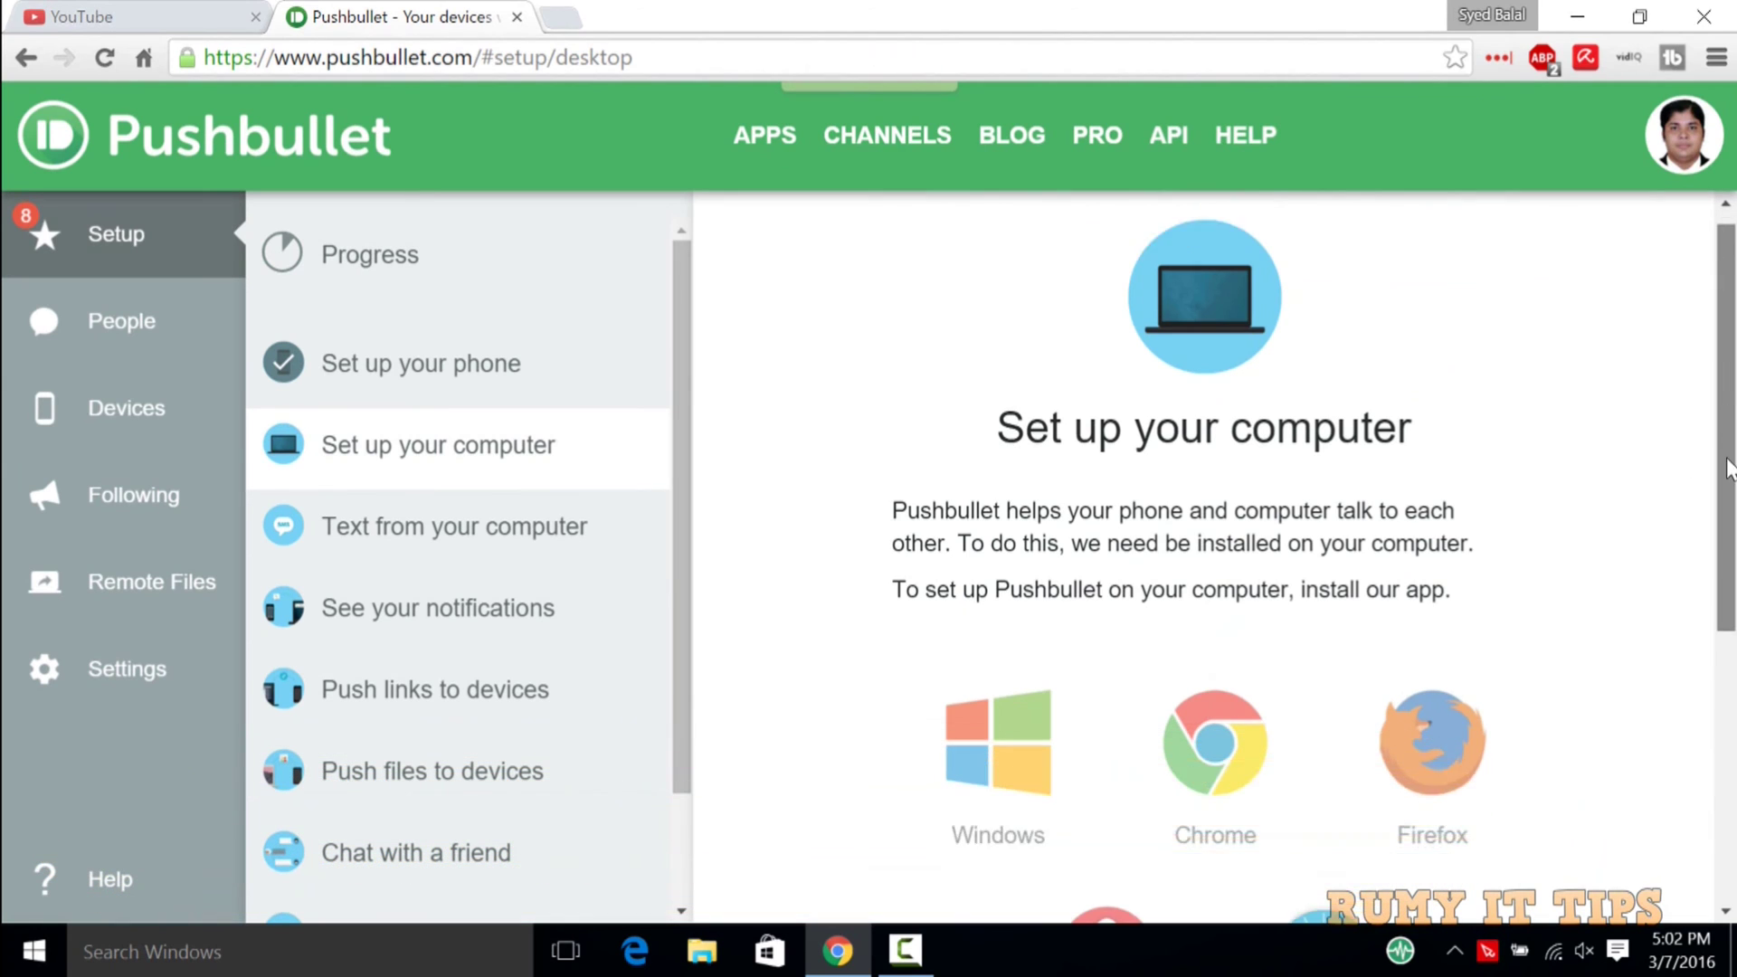
left_click_drag(1728, 421, 1731, 561)
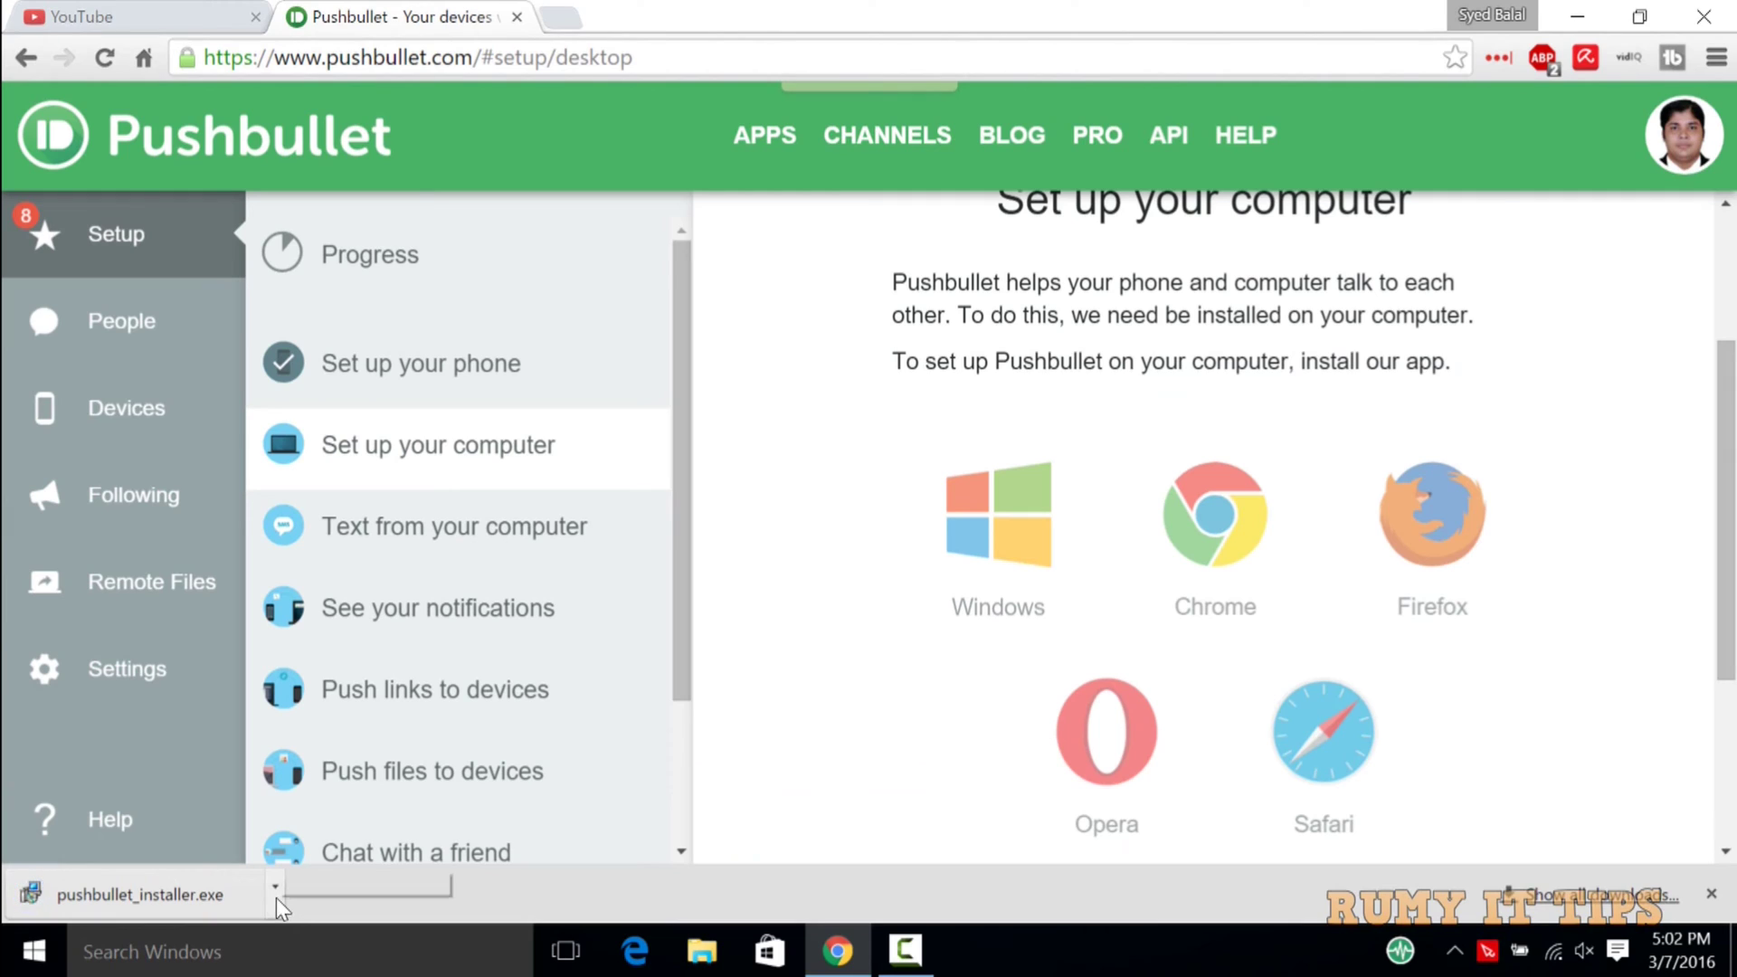
left_click(137, 905)
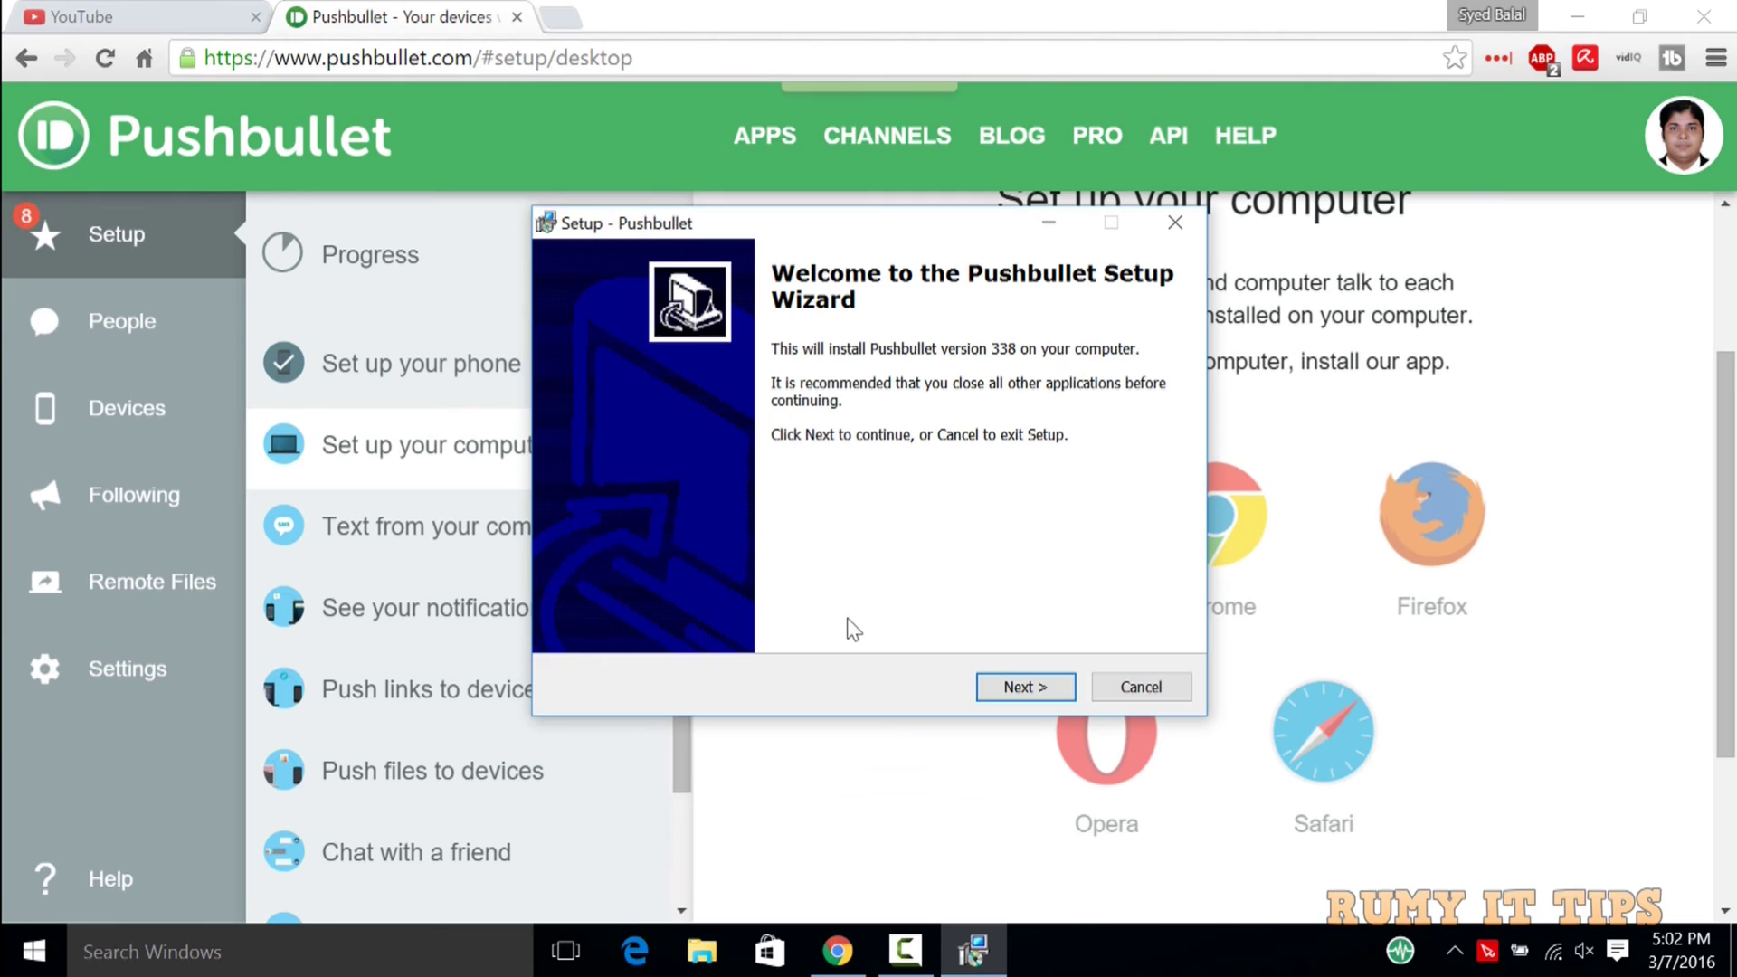
Install Pushbullet with default location and Start Menu folder plus a desktop icon, then launch it.
left_click(1006, 692)
left_click(1006, 692)
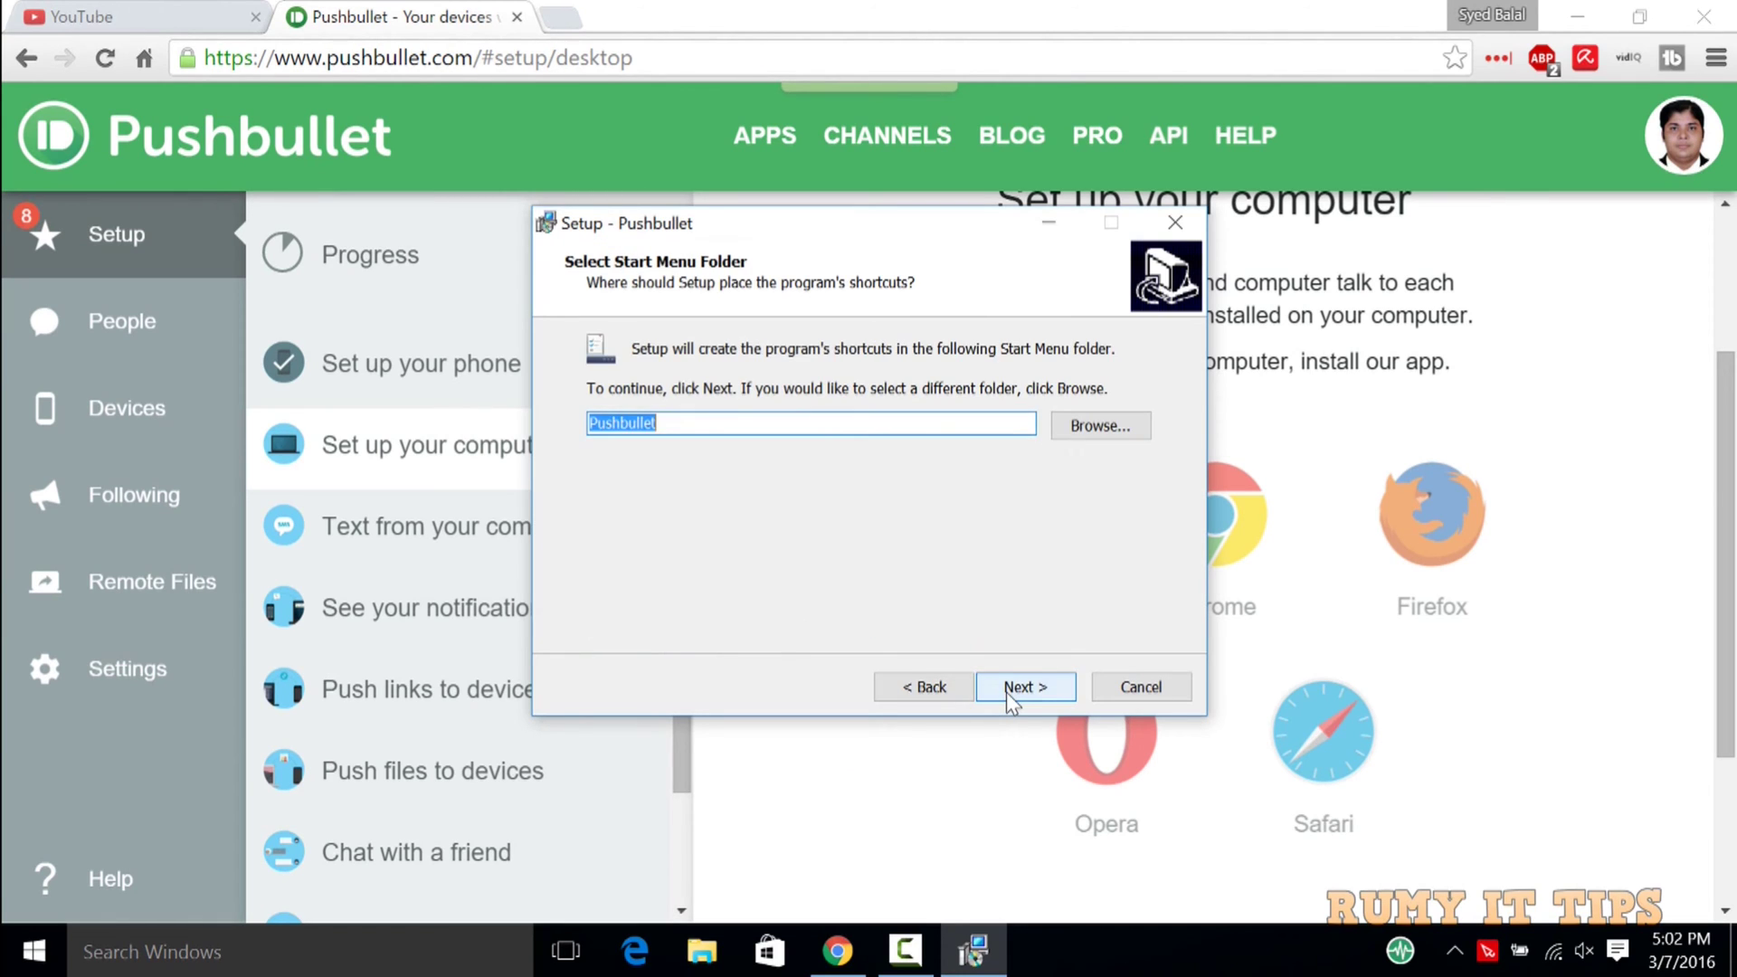
left_click(1006, 692)
left_click(711, 431)
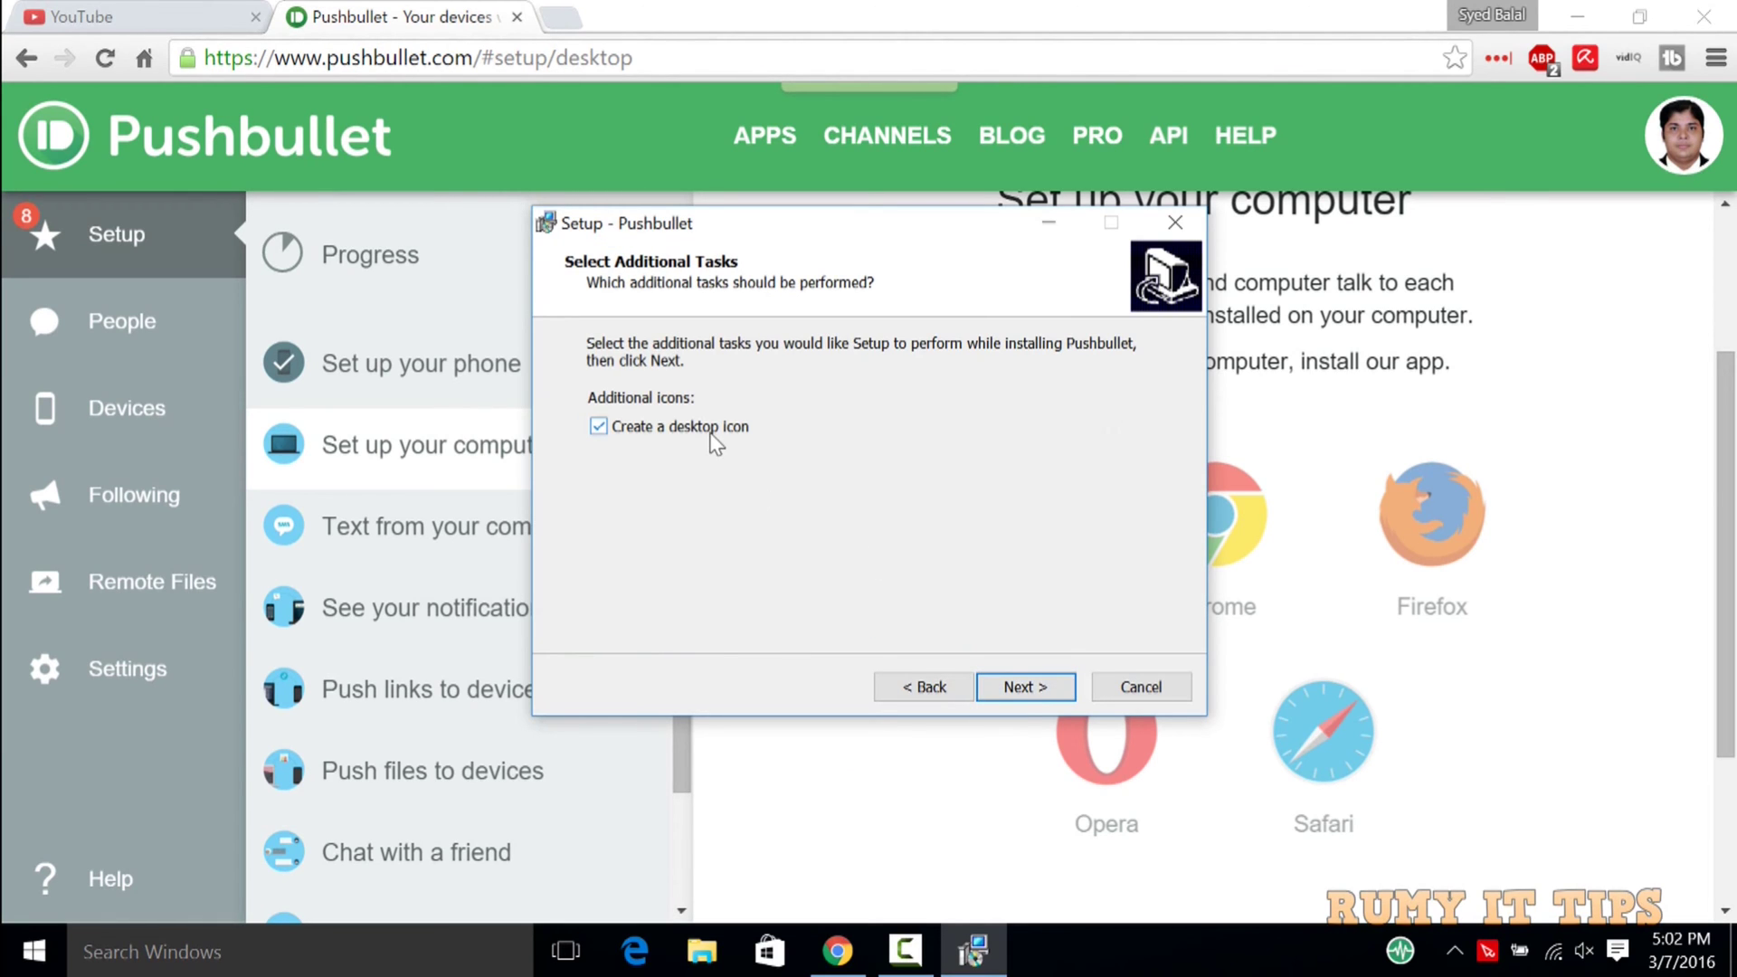
left_click(1014, 683)
left_click(1014, 683)
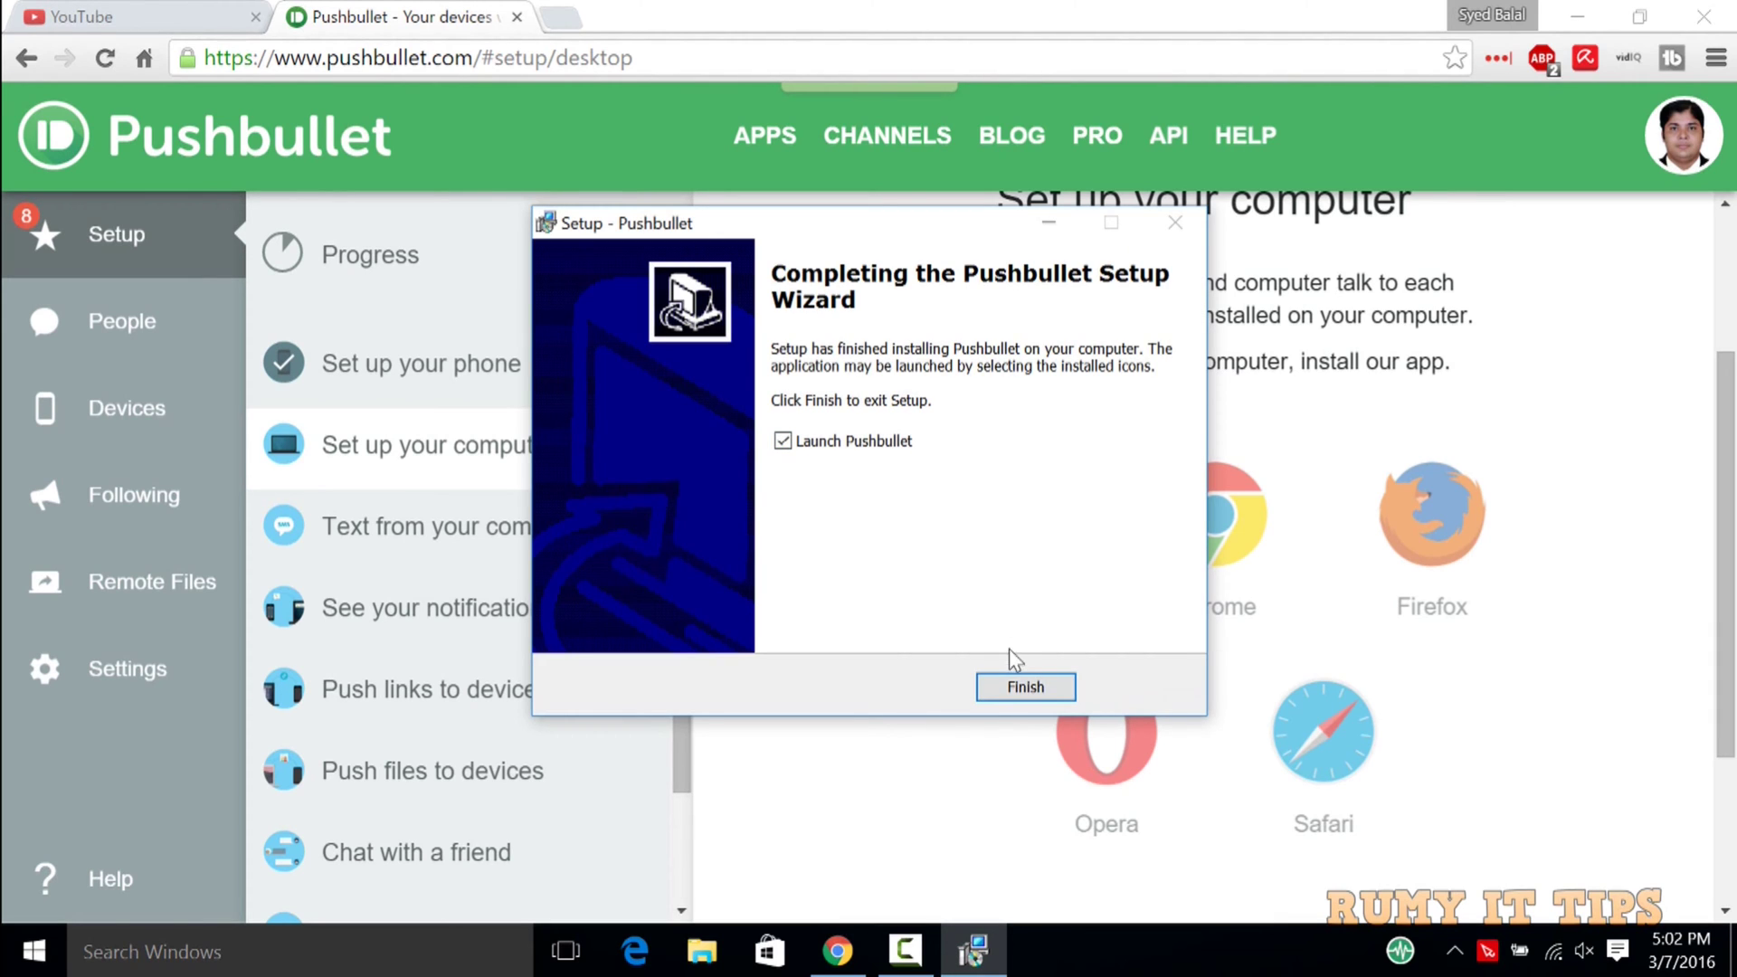
left_click(1007, 687)
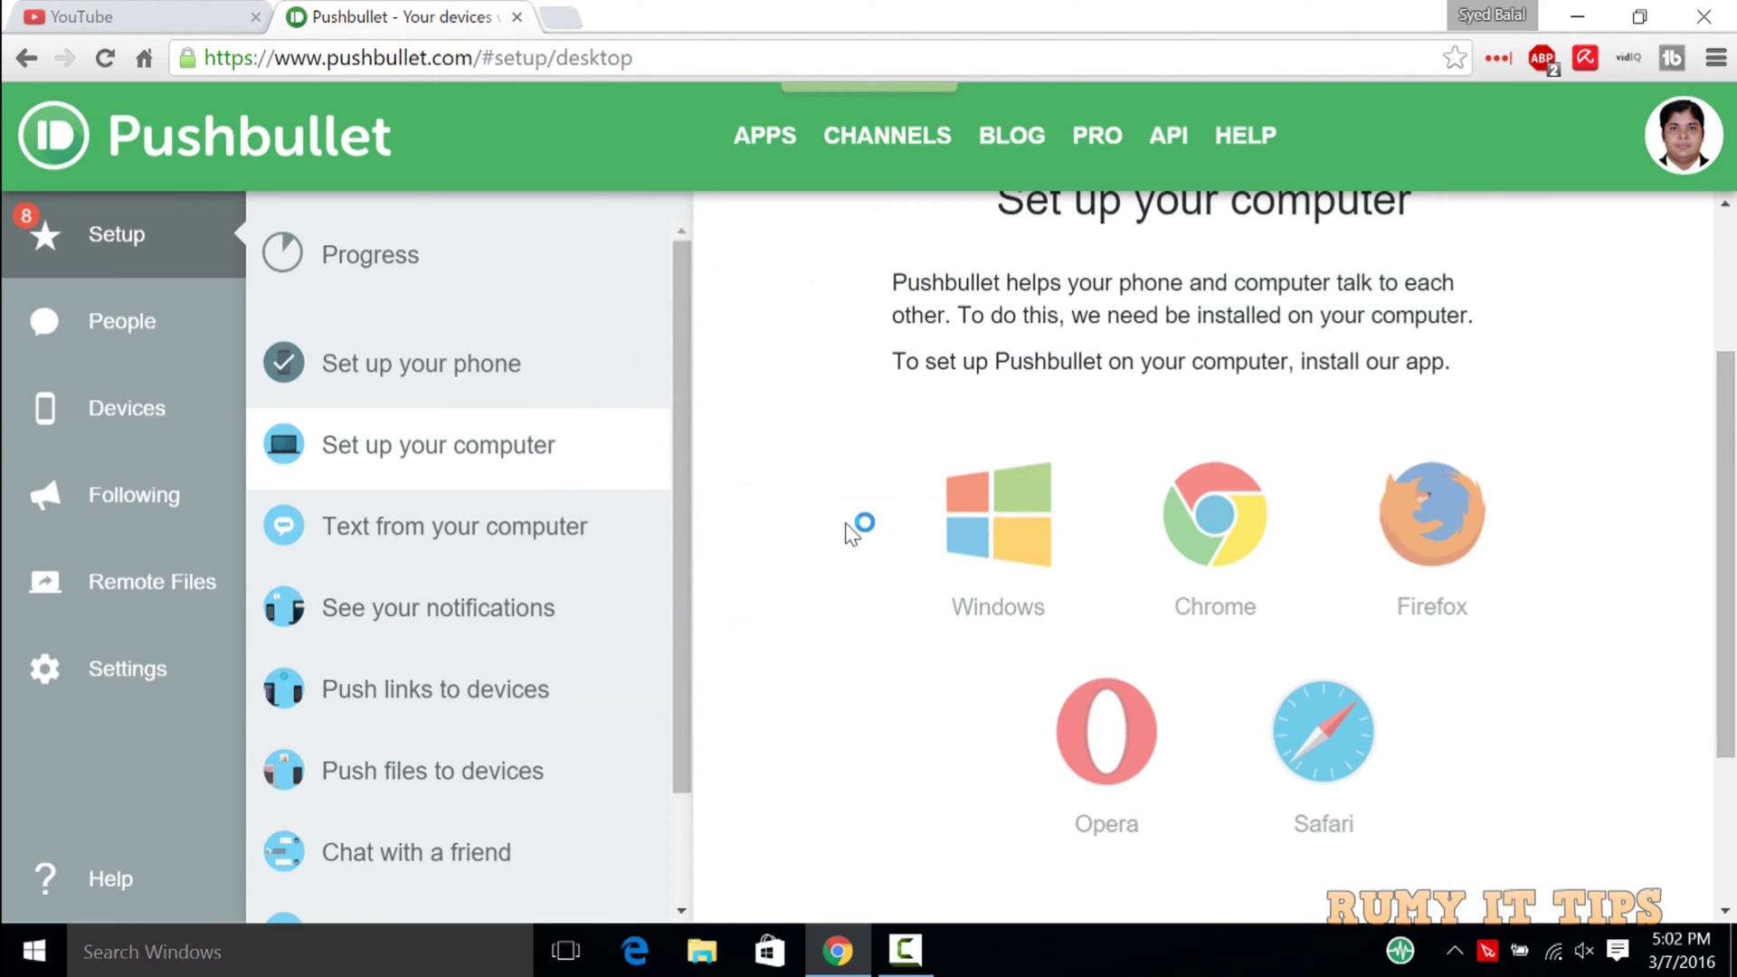
Maximize the Pushbullet app and view the Chat Heads and File Right-Click Menu features.
left_click(1582, 12)
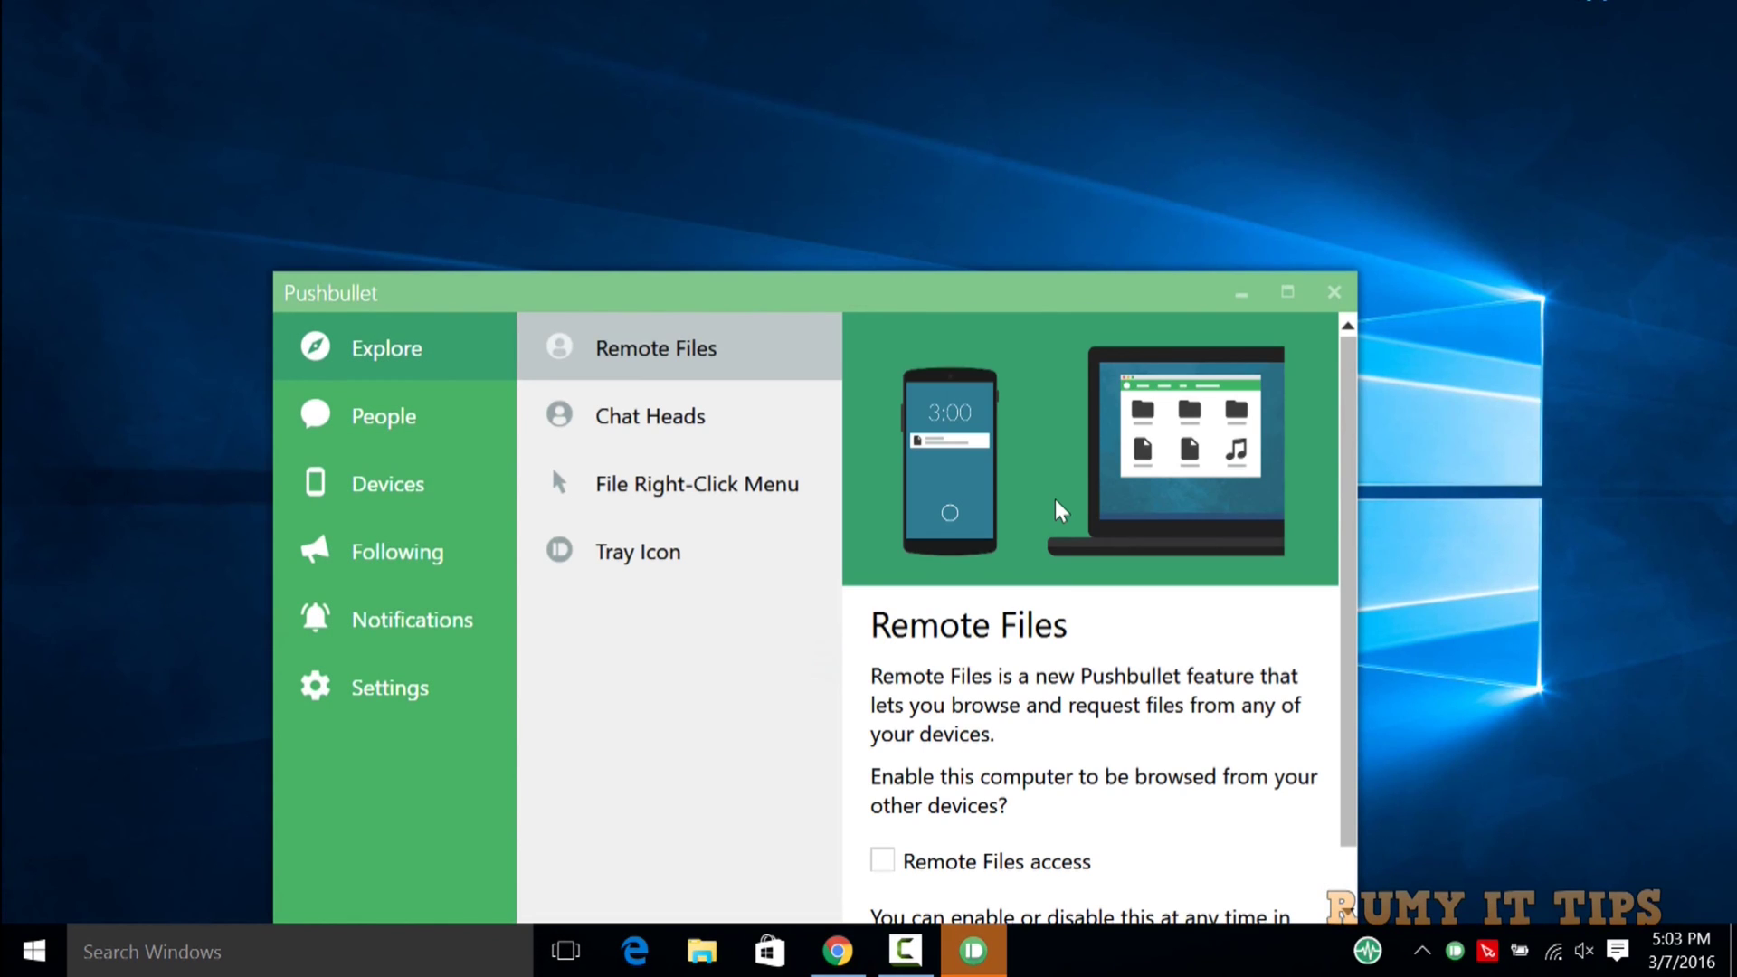
left_click(1288, 292)
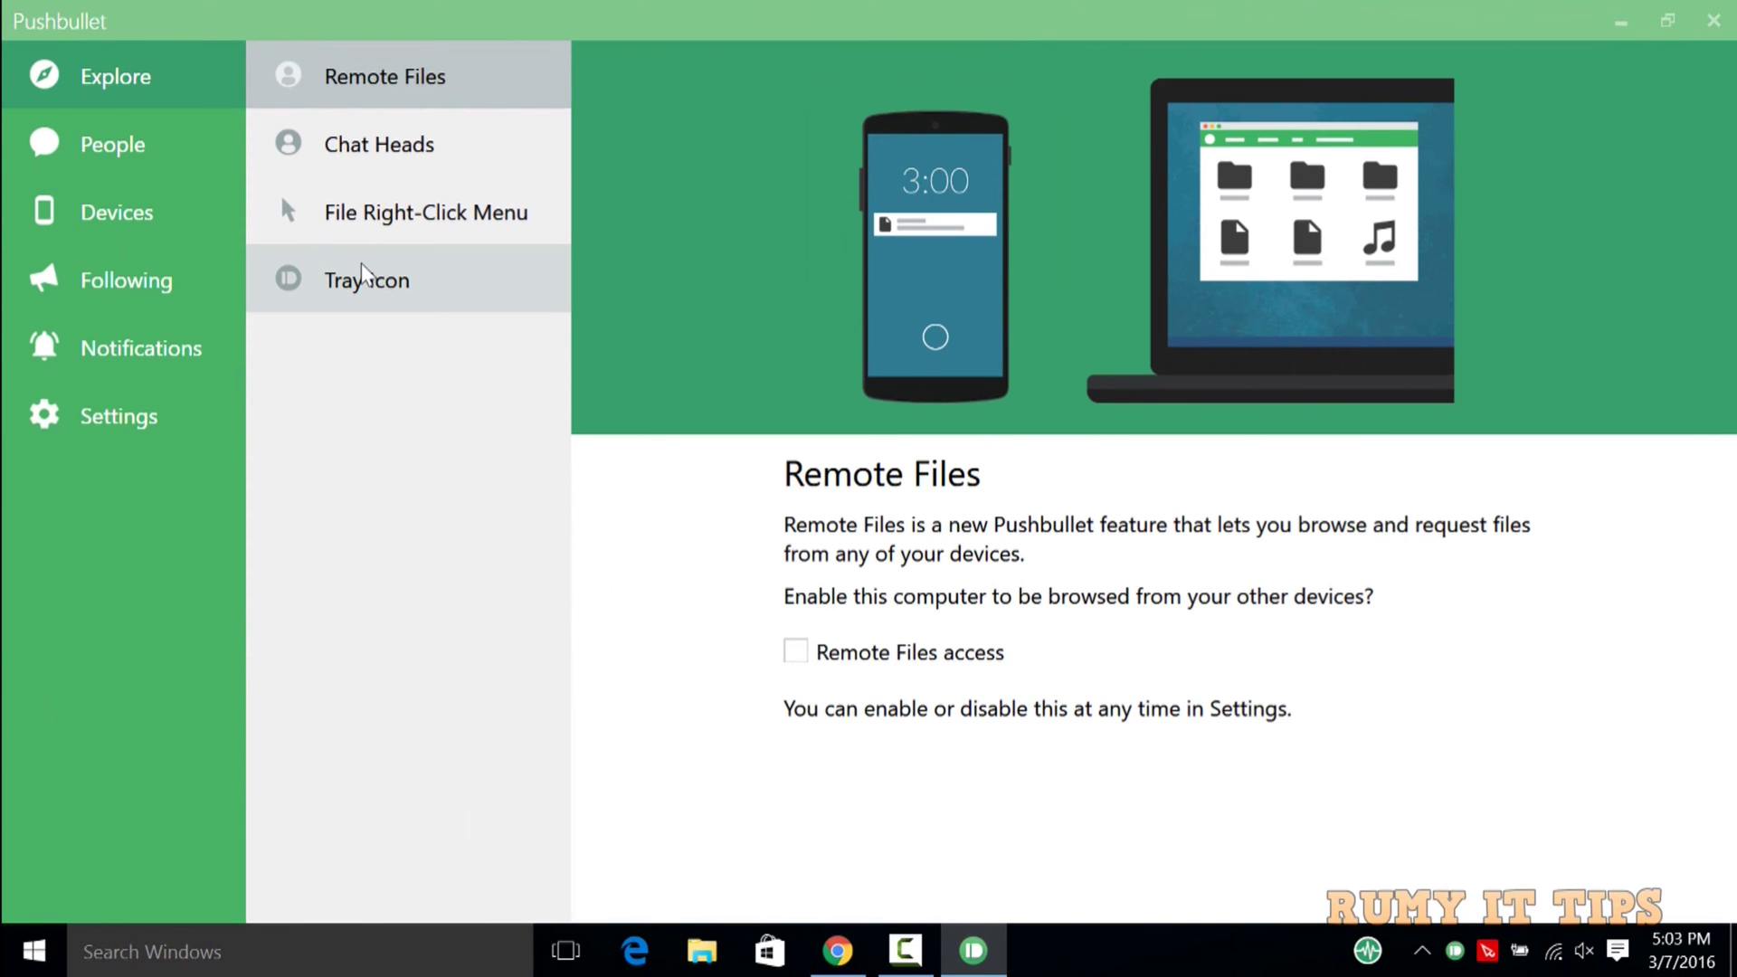
left_click(377, 142)
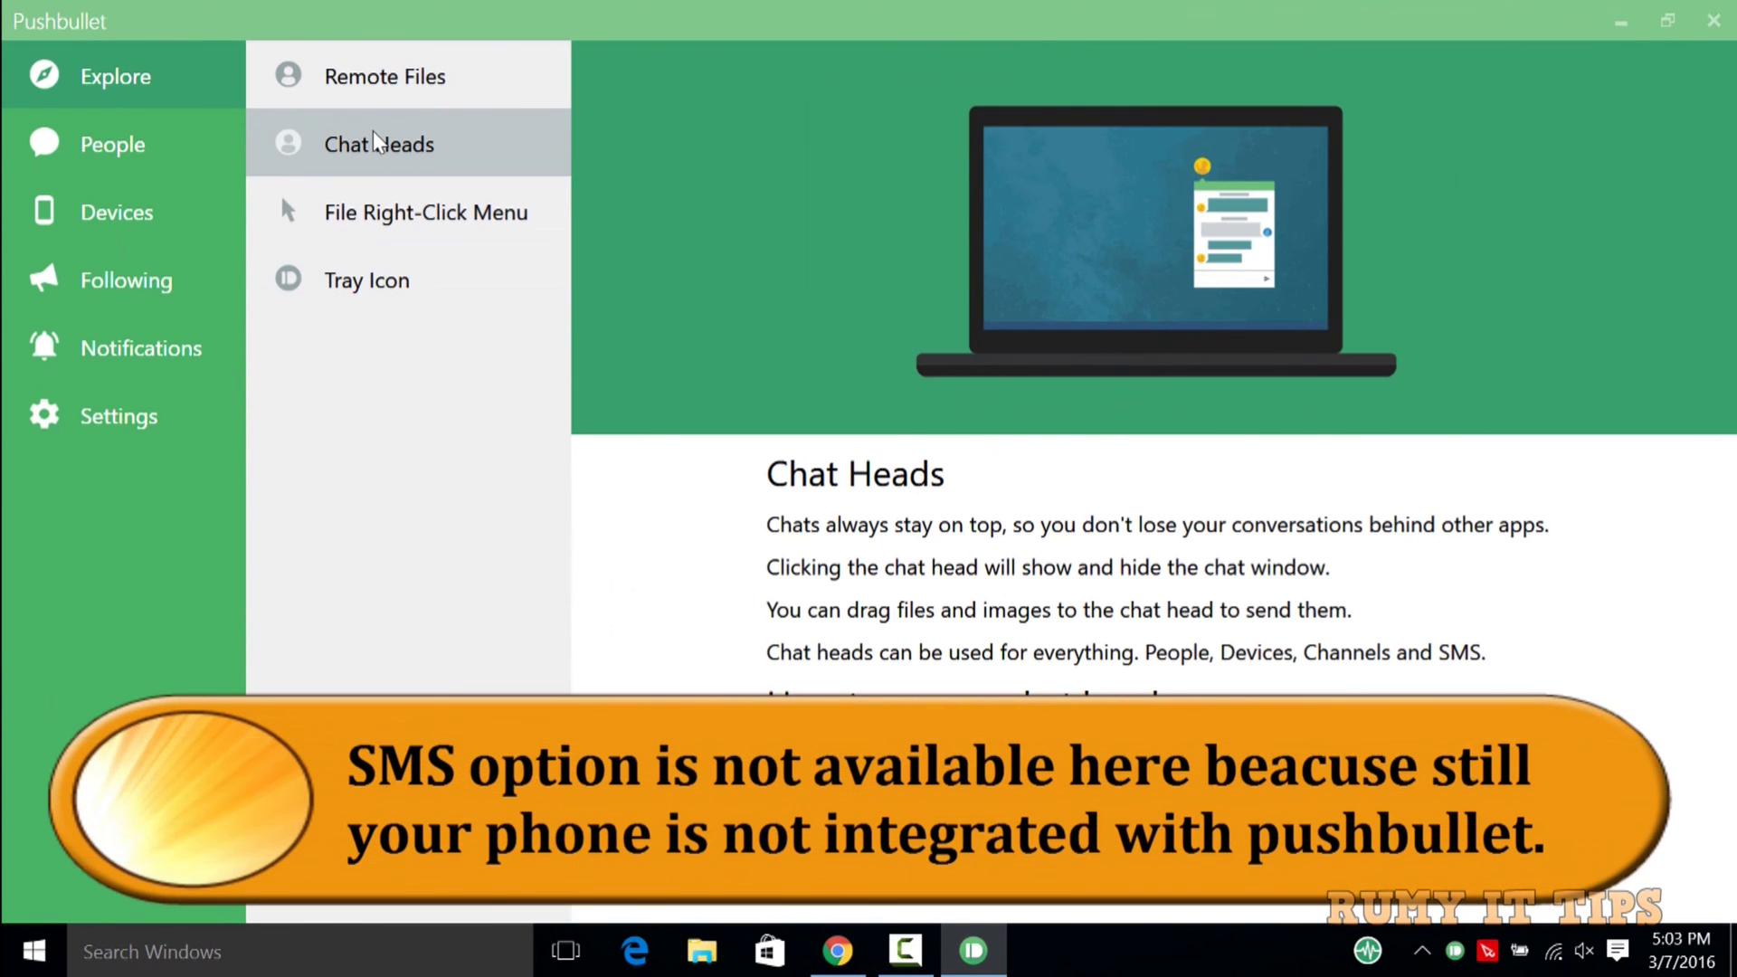
left_click(389, 217)
Browse the People, Devices, Following and Notifications sections, then minimize the app.
left_click(134, 160)
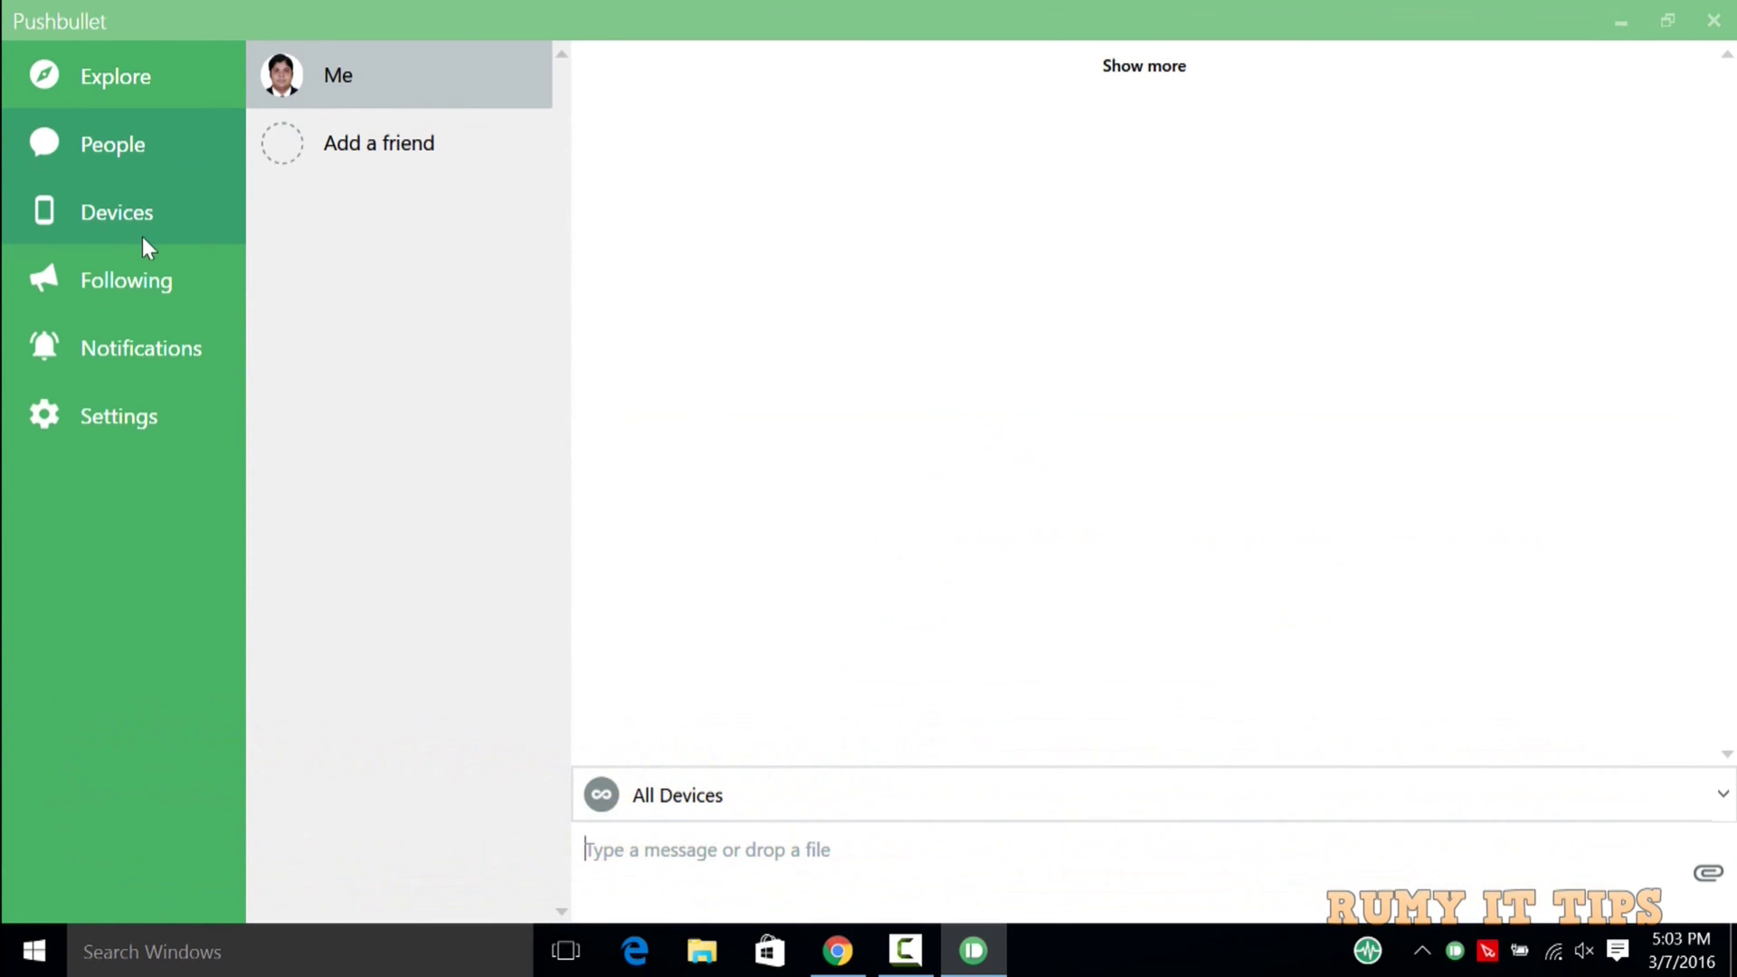
left_click(142, 231)
left_click(149, 295)
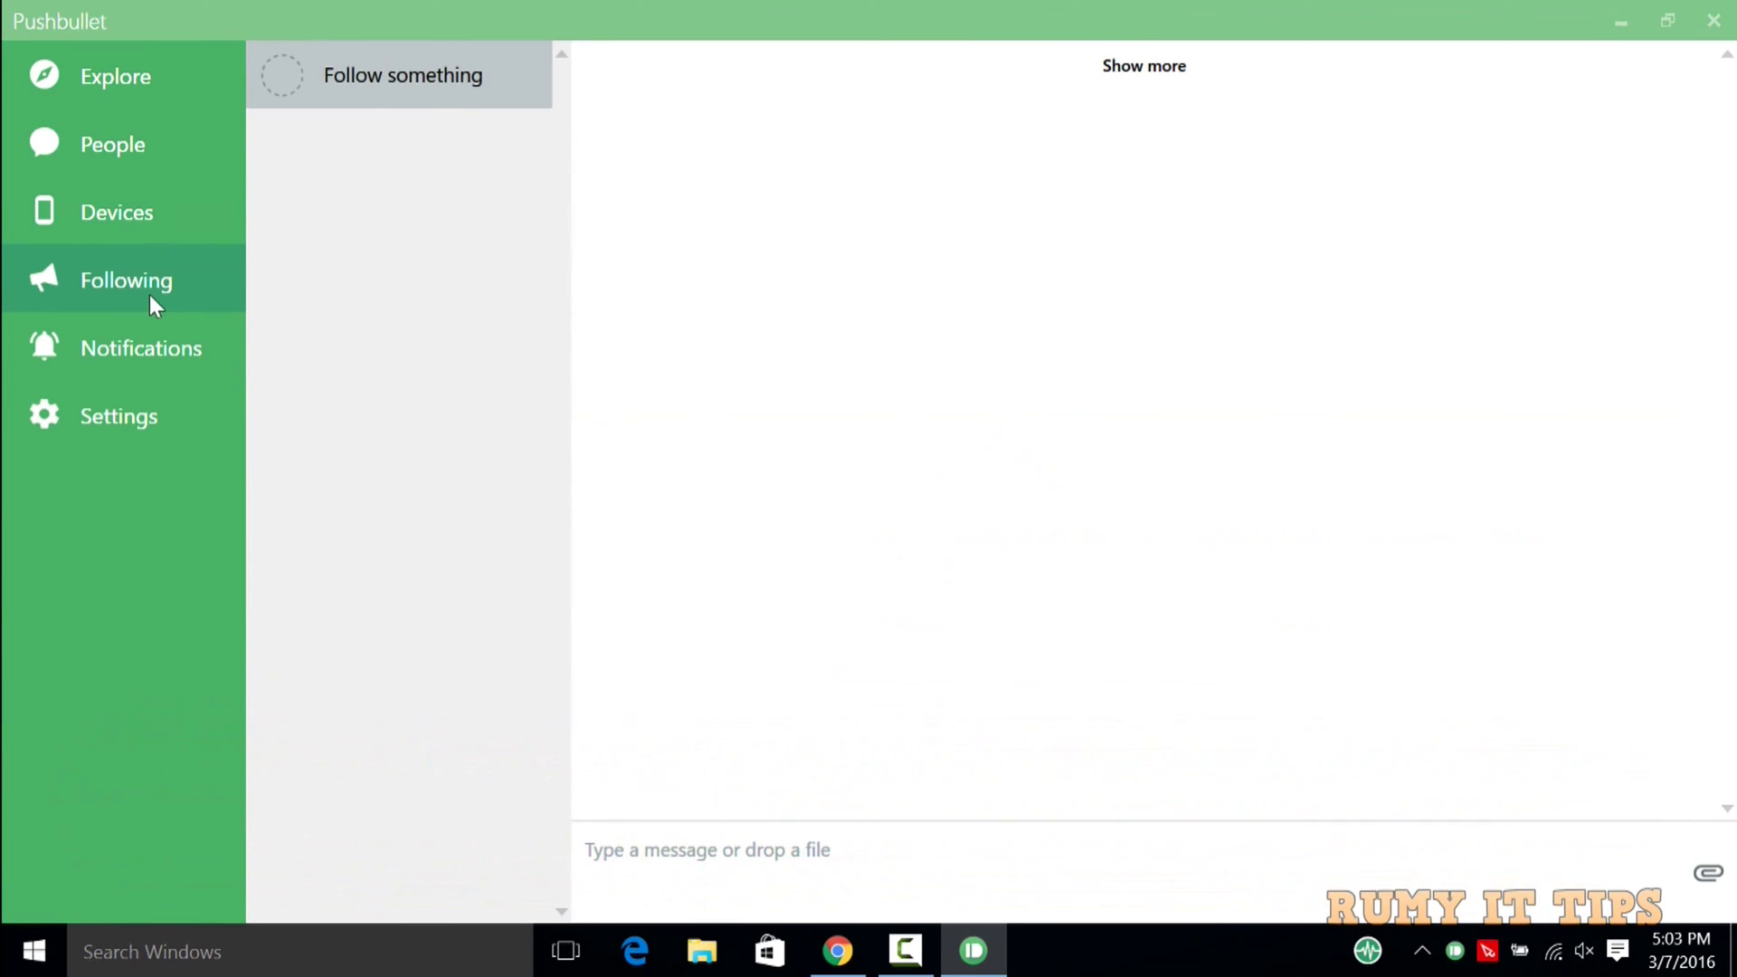
left_click(147, 372)
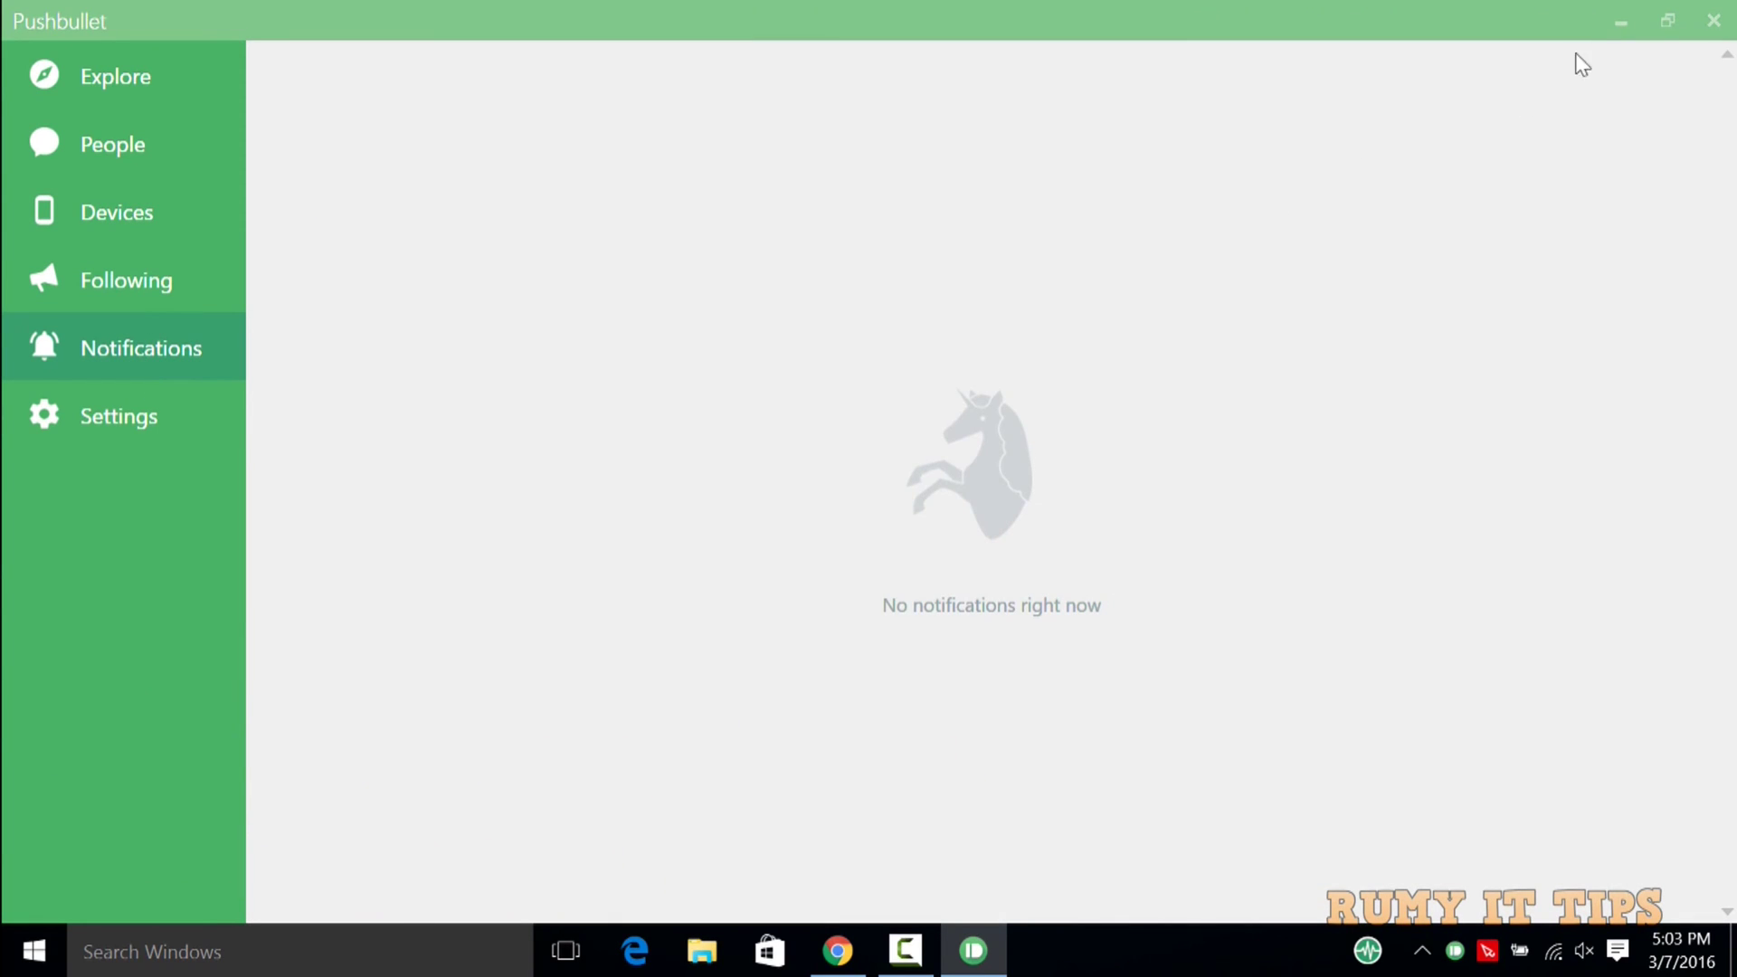
left_click(1619, 23)
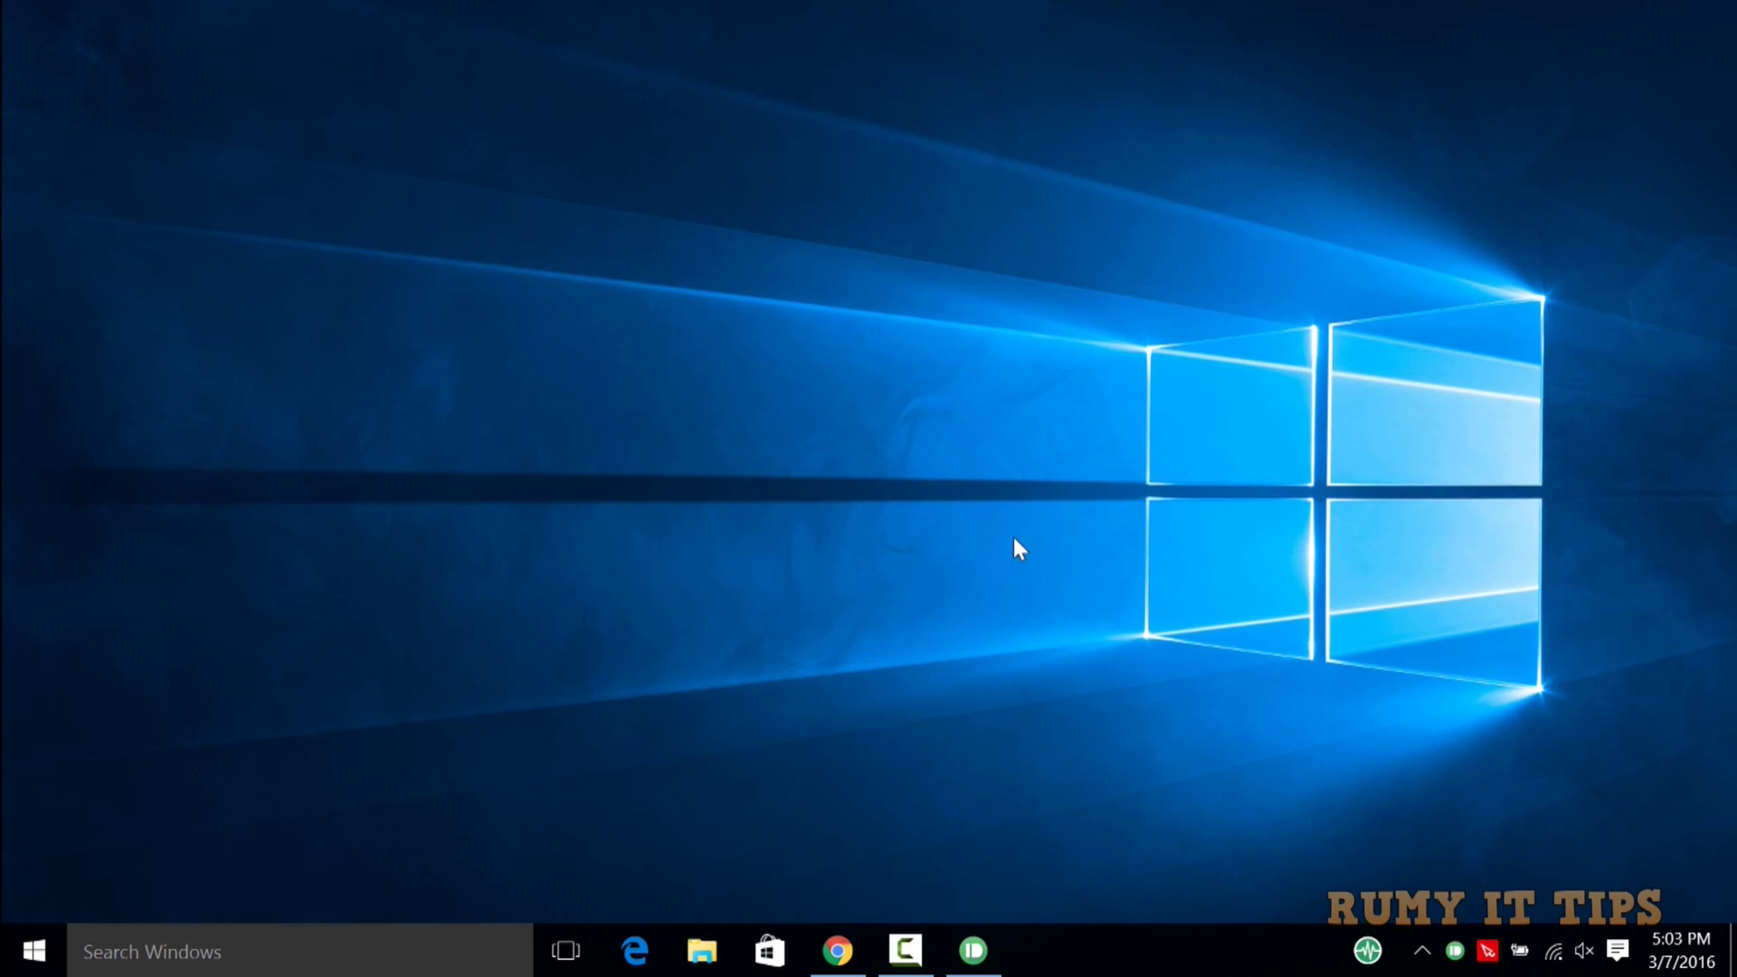
Read the Text from your computer setup instructions in Chrome, then return to the Pushbullet app.
left_click(838, 950)
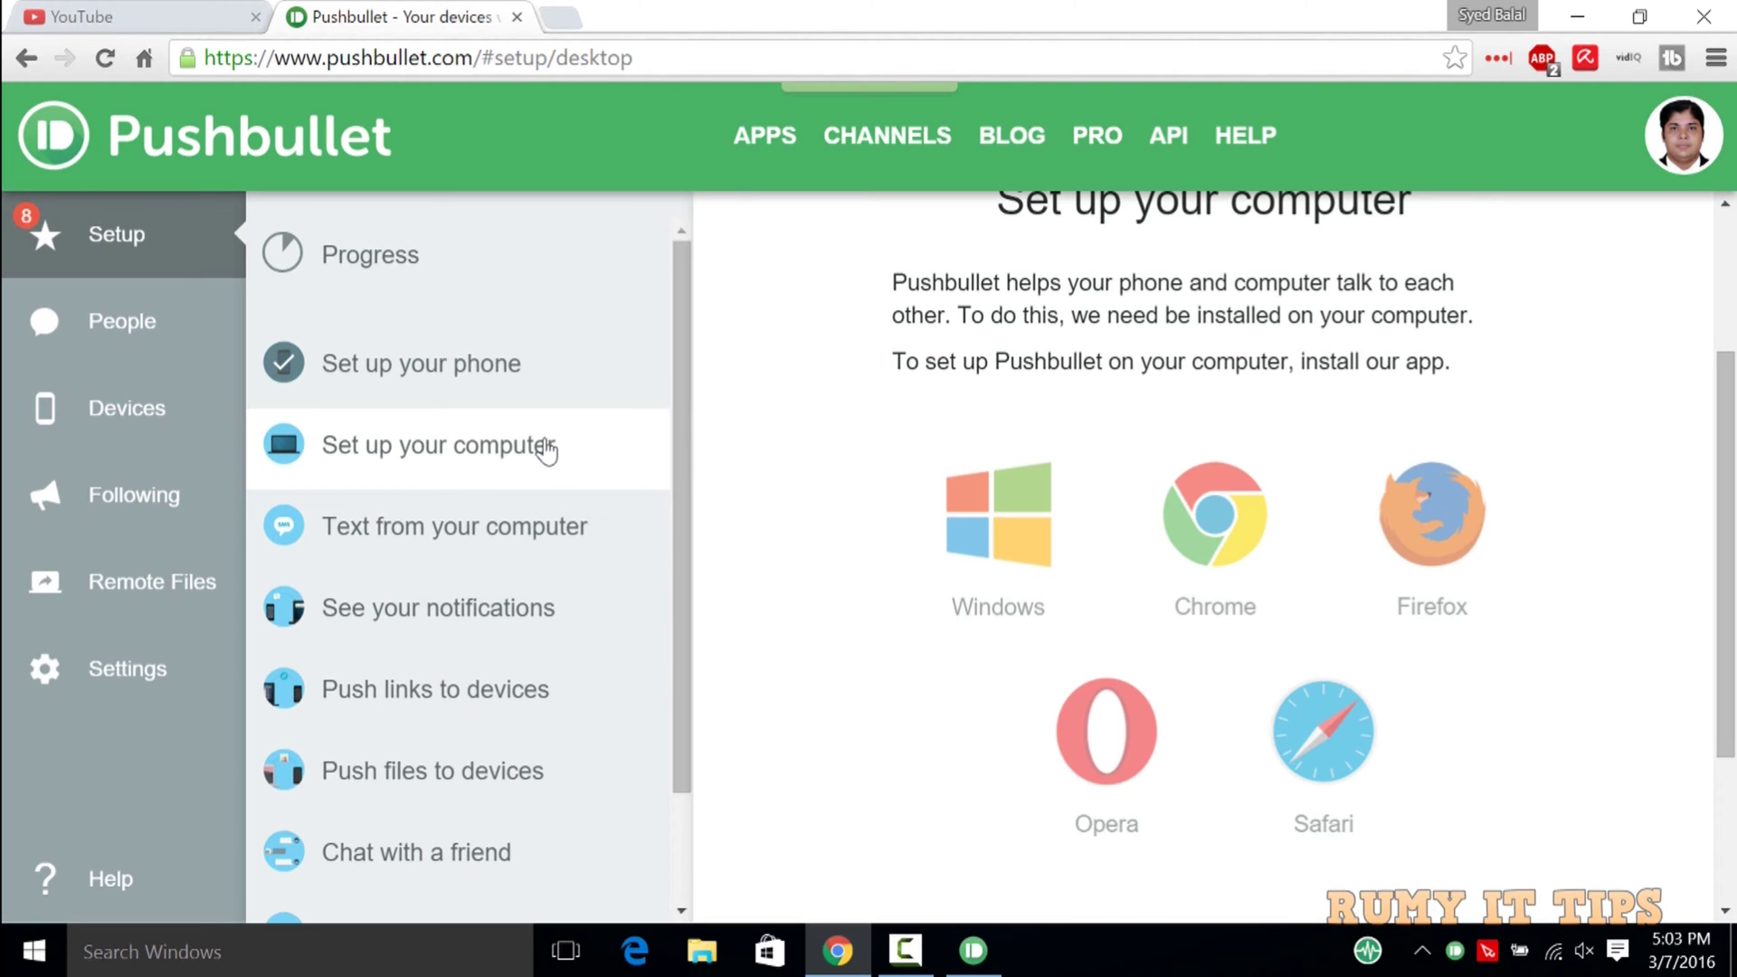
left_click(539, 444)
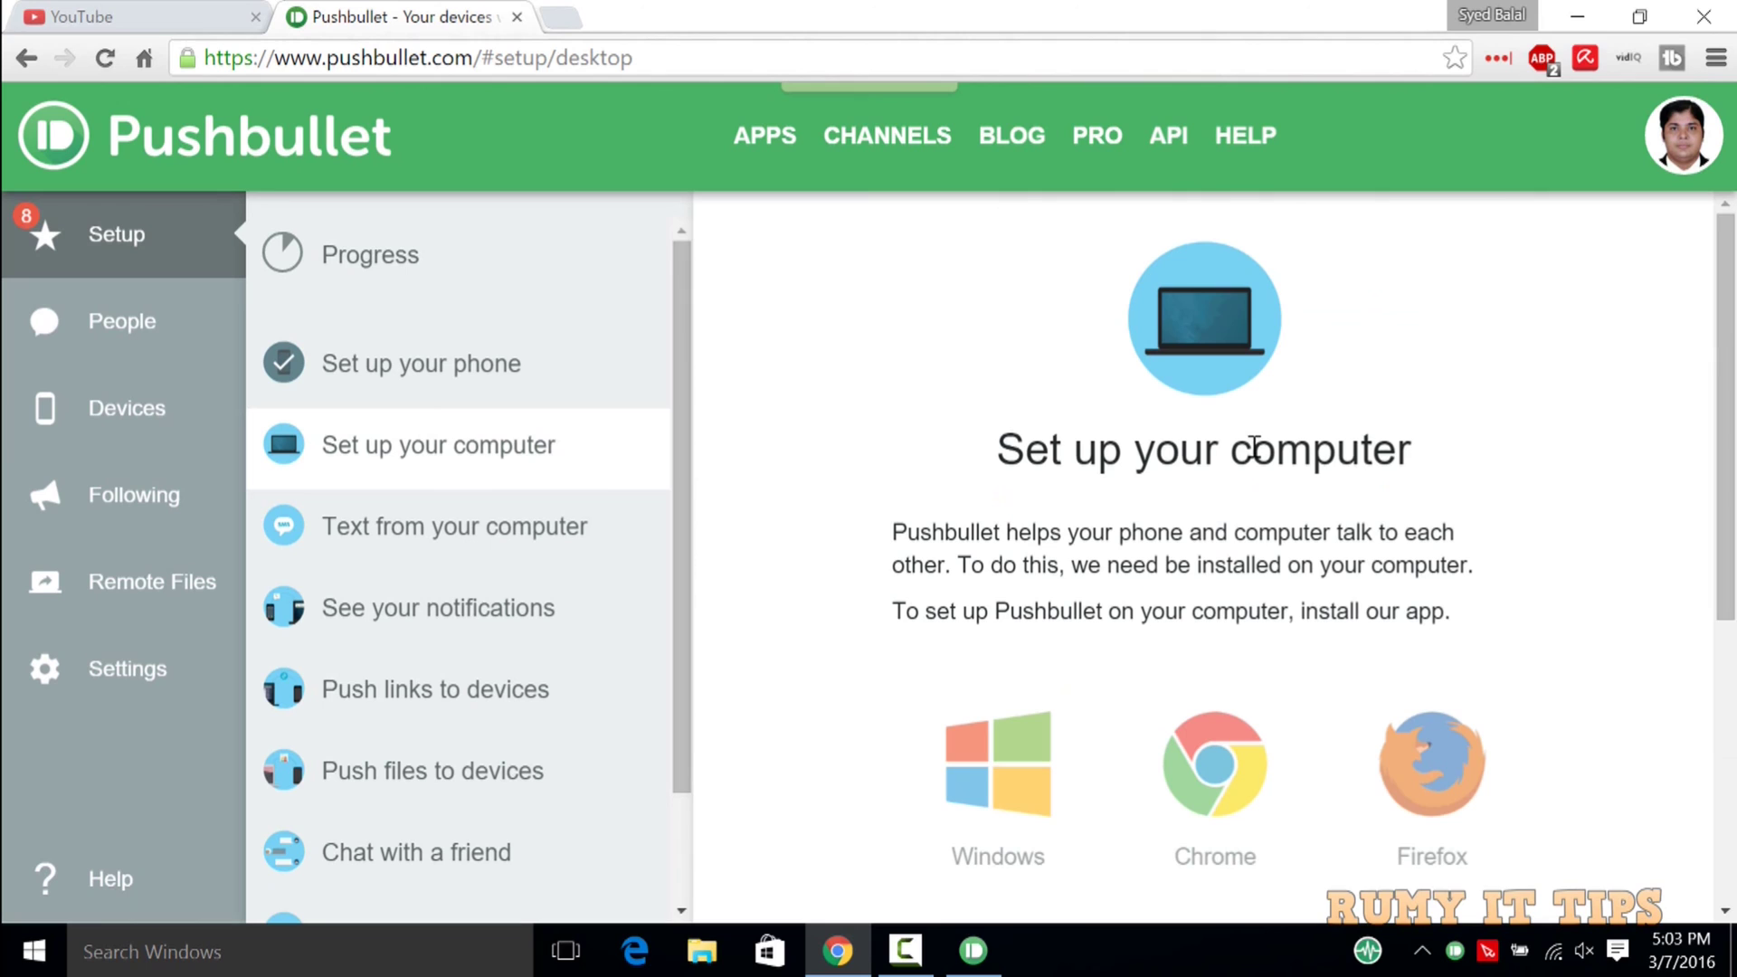
scroll(1256, 448, "down", 2)
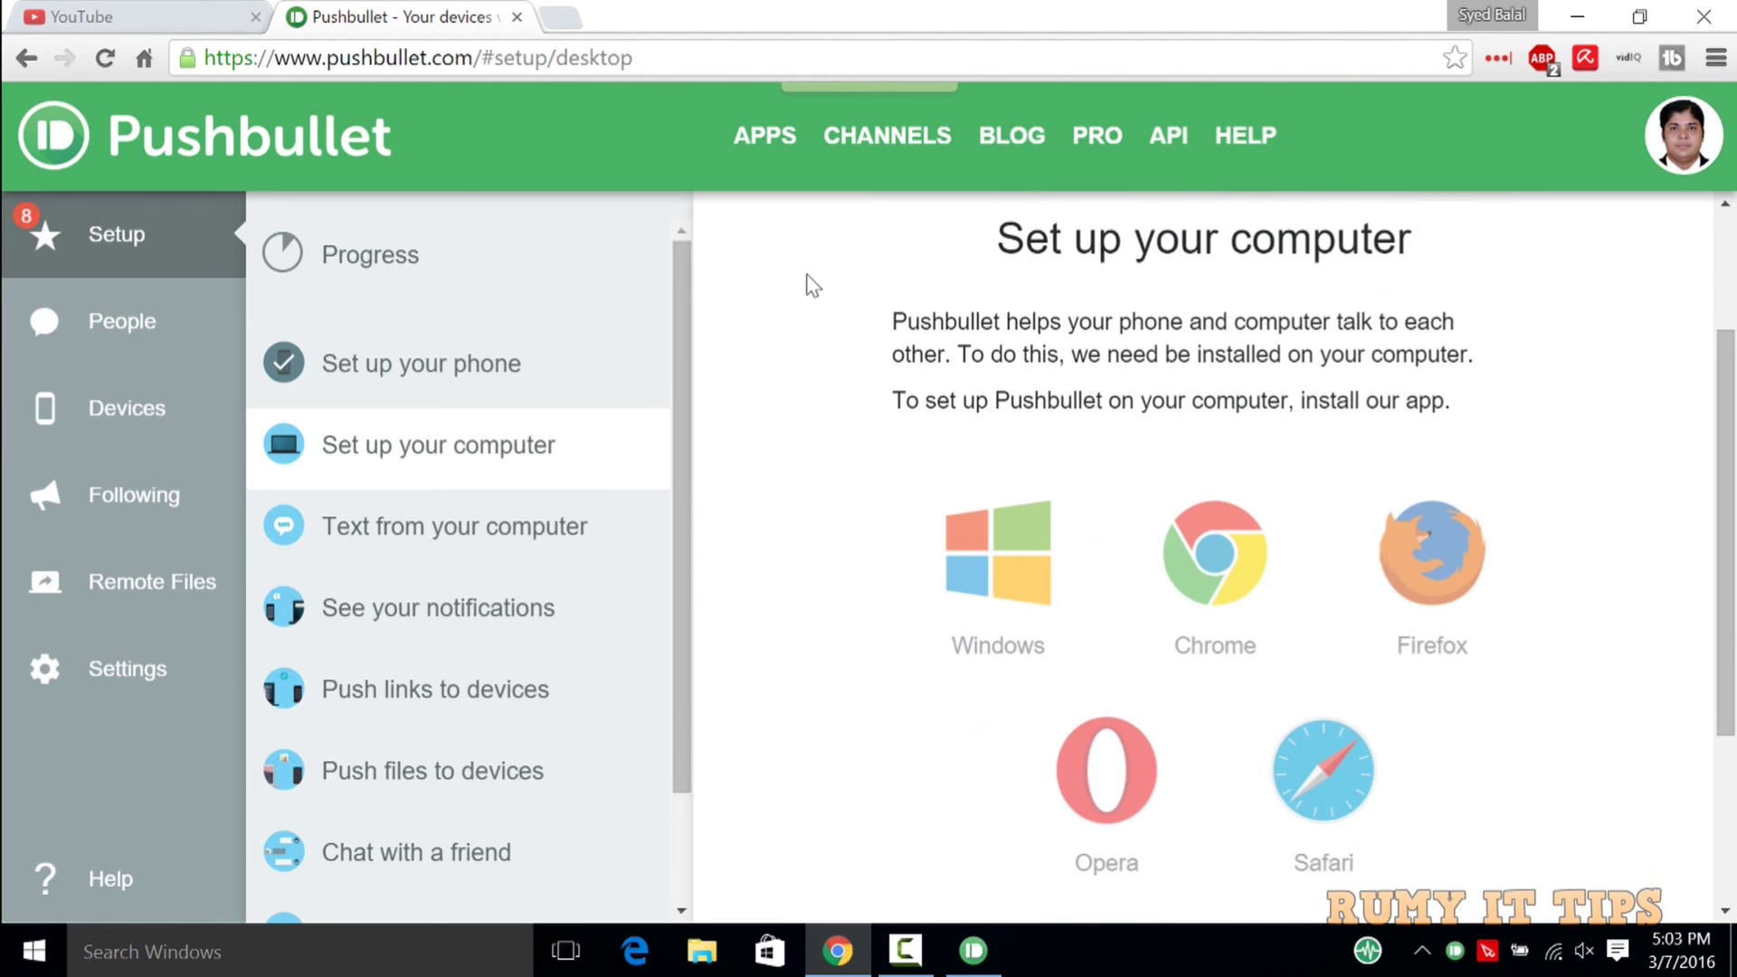
left_click(412, 532)
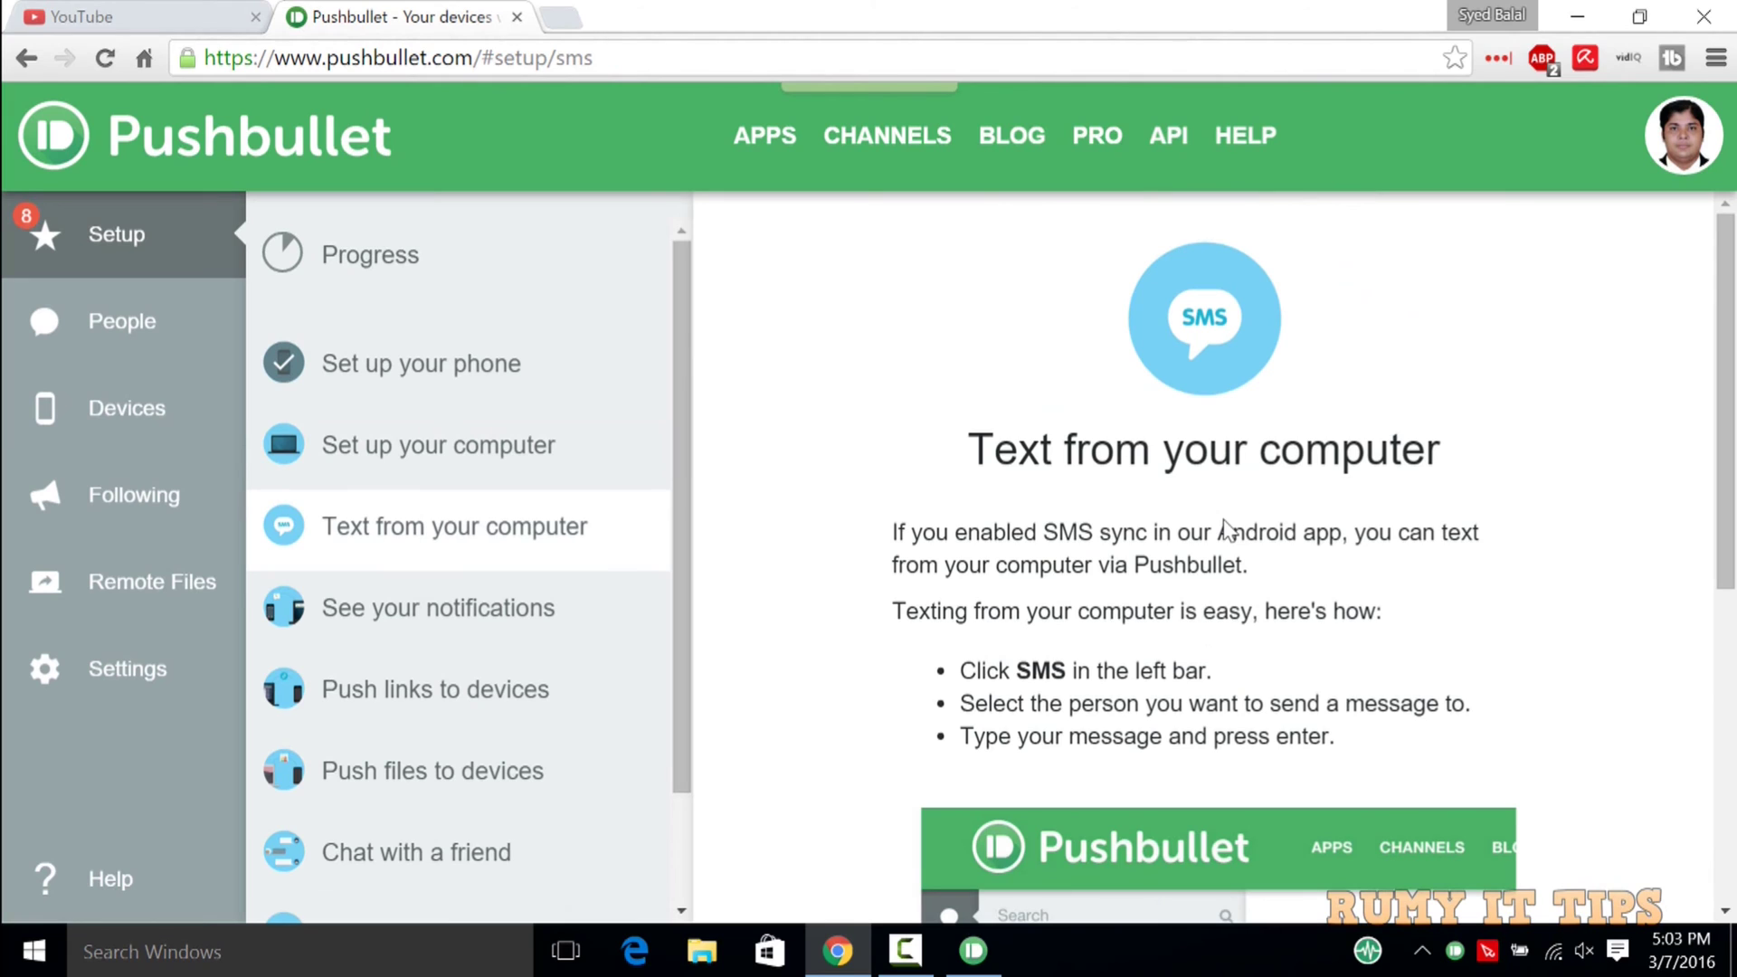
left_click_drag(1726, 364, 1728, 579)
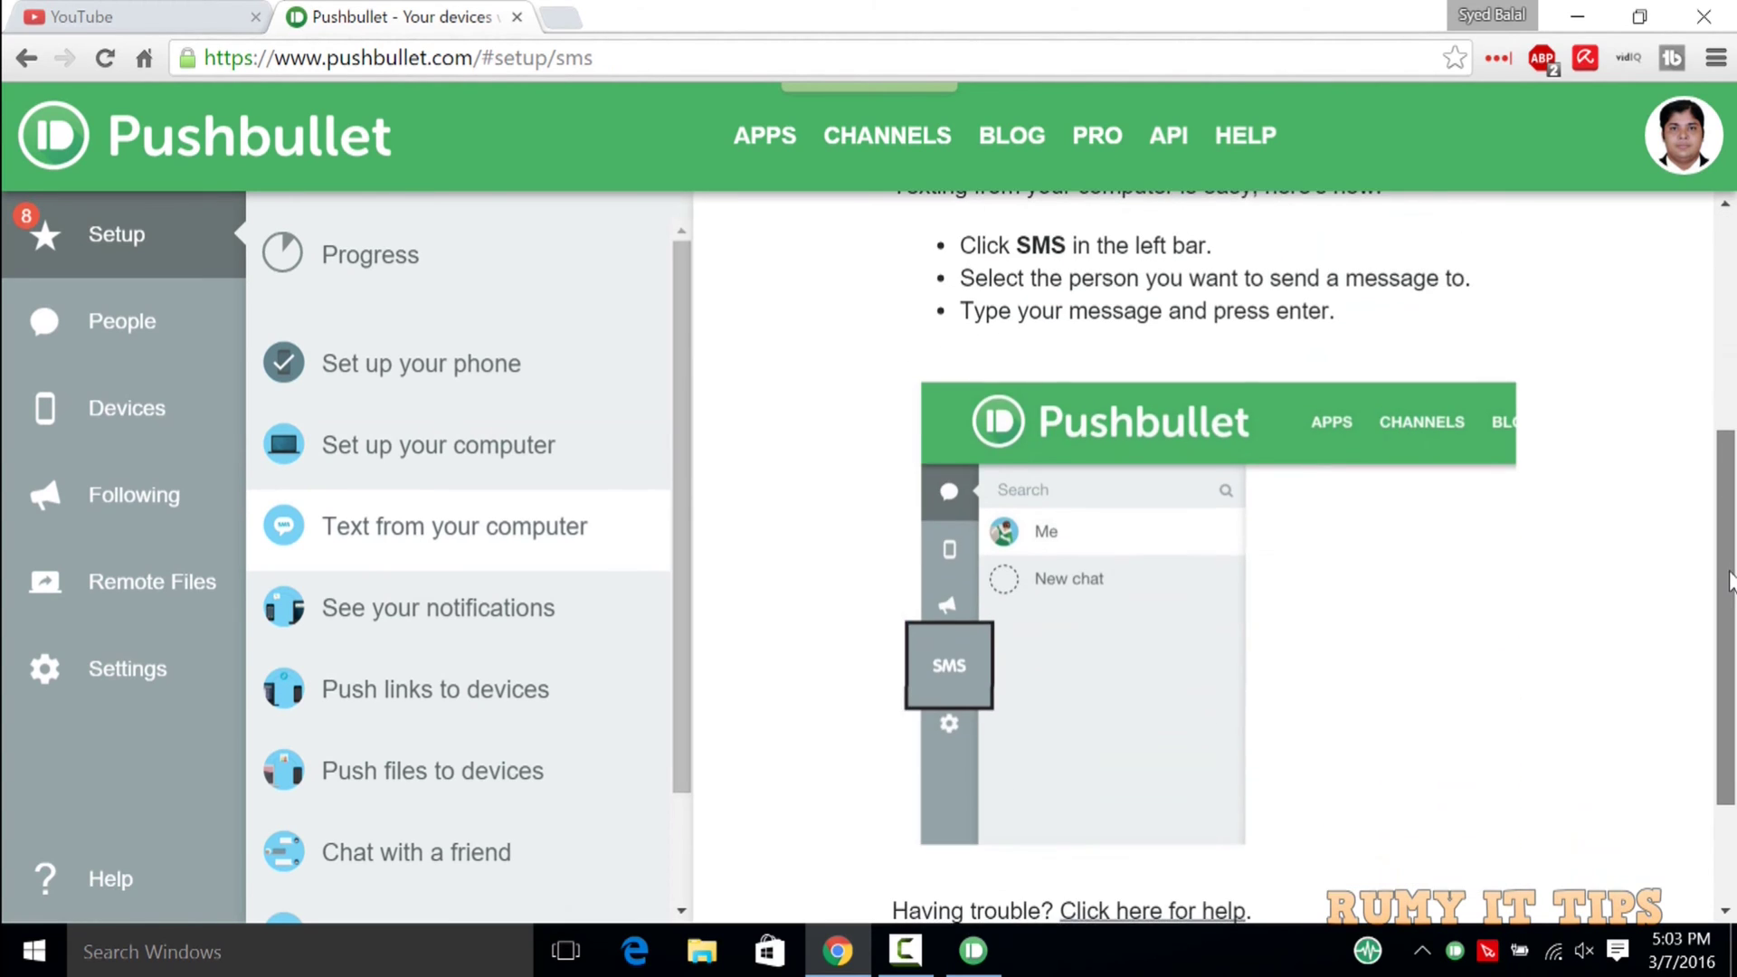
left_click(973, 950)
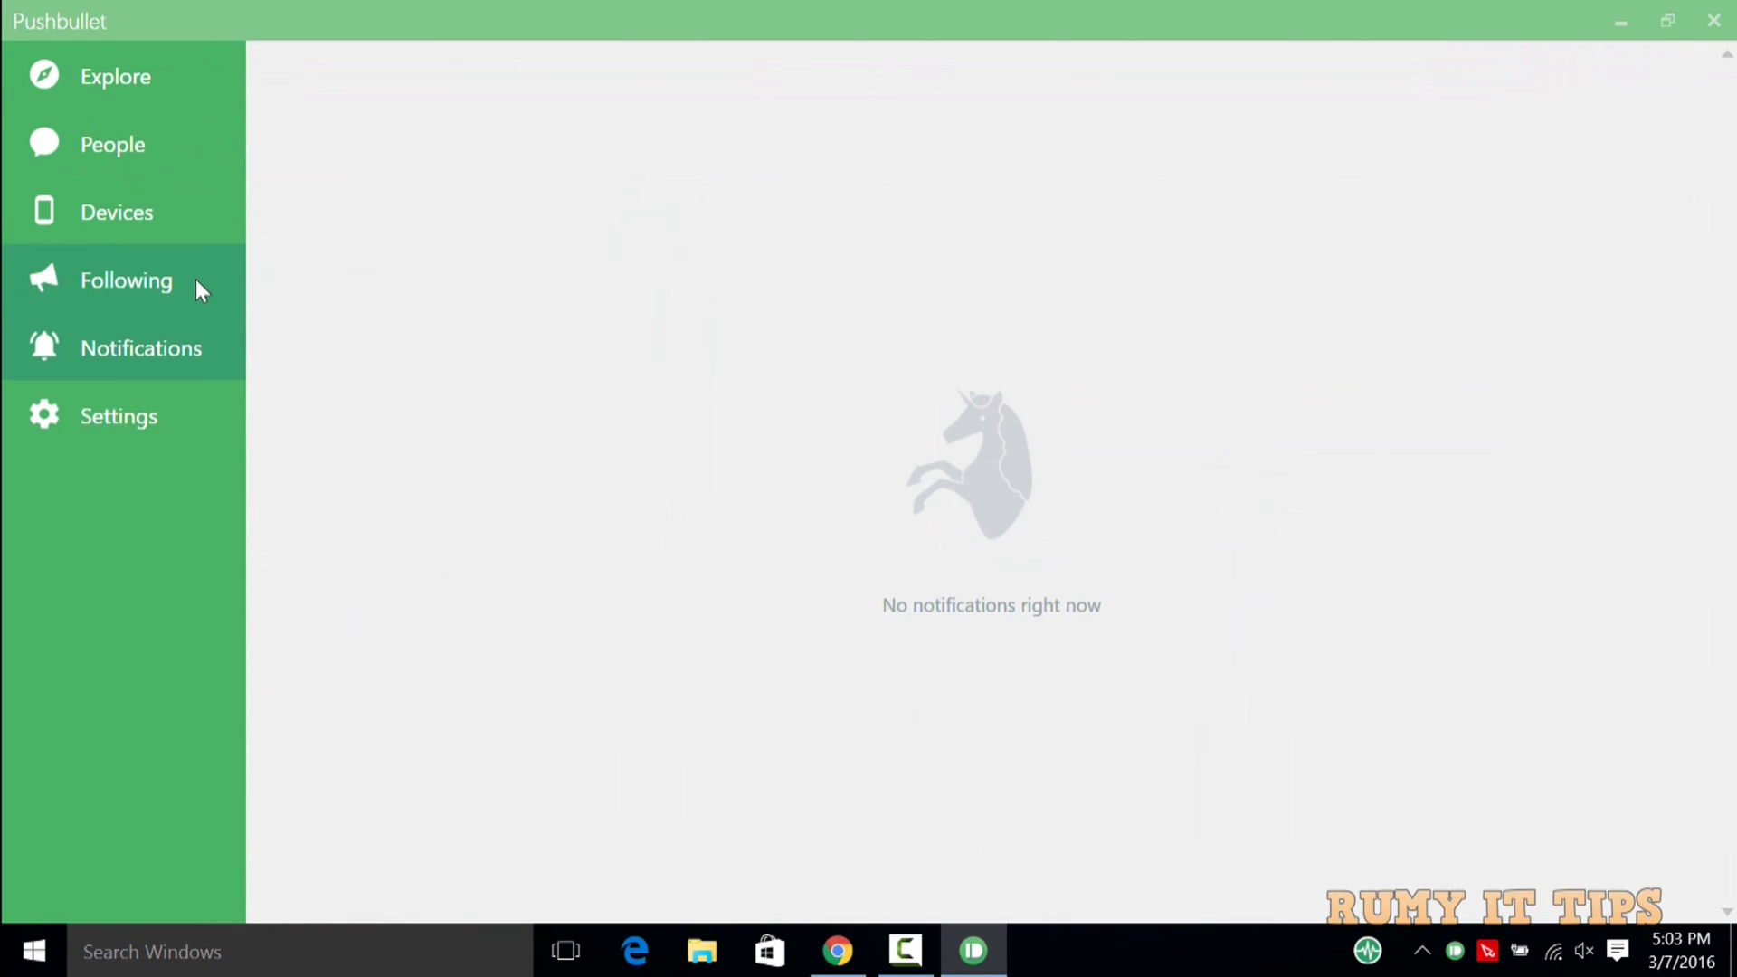
Open Explore and select Remote Files in the desktop app.
left_click(84, 78)
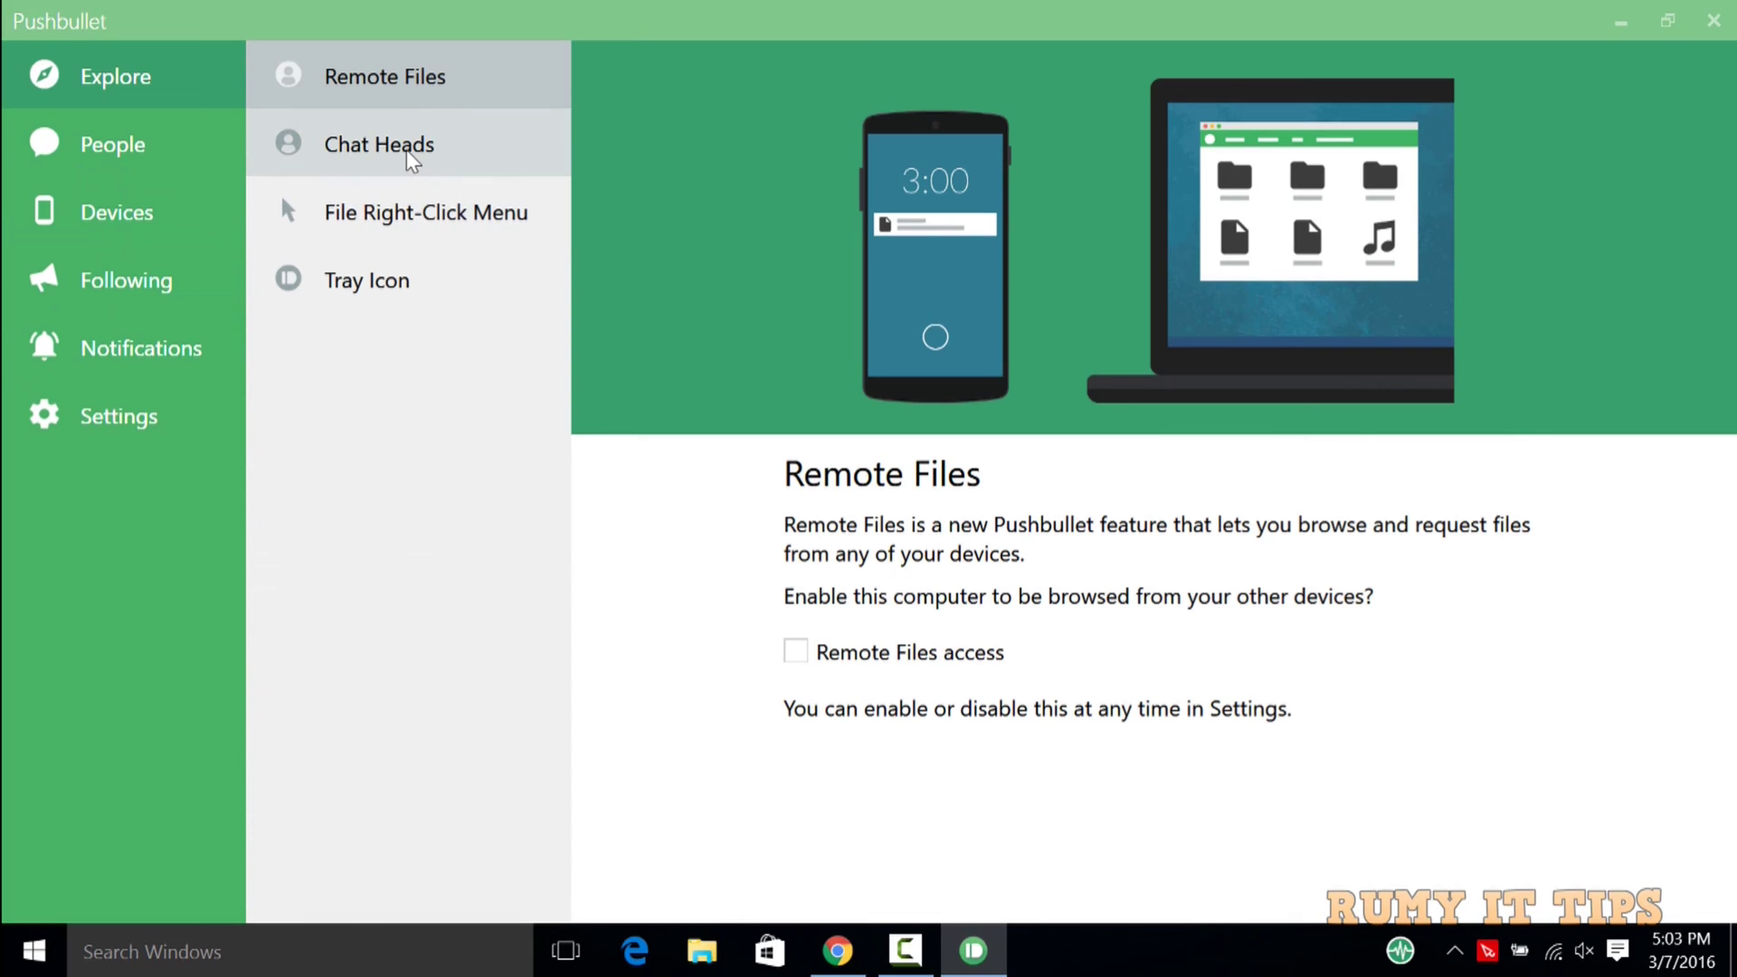
left_click(404, 81)
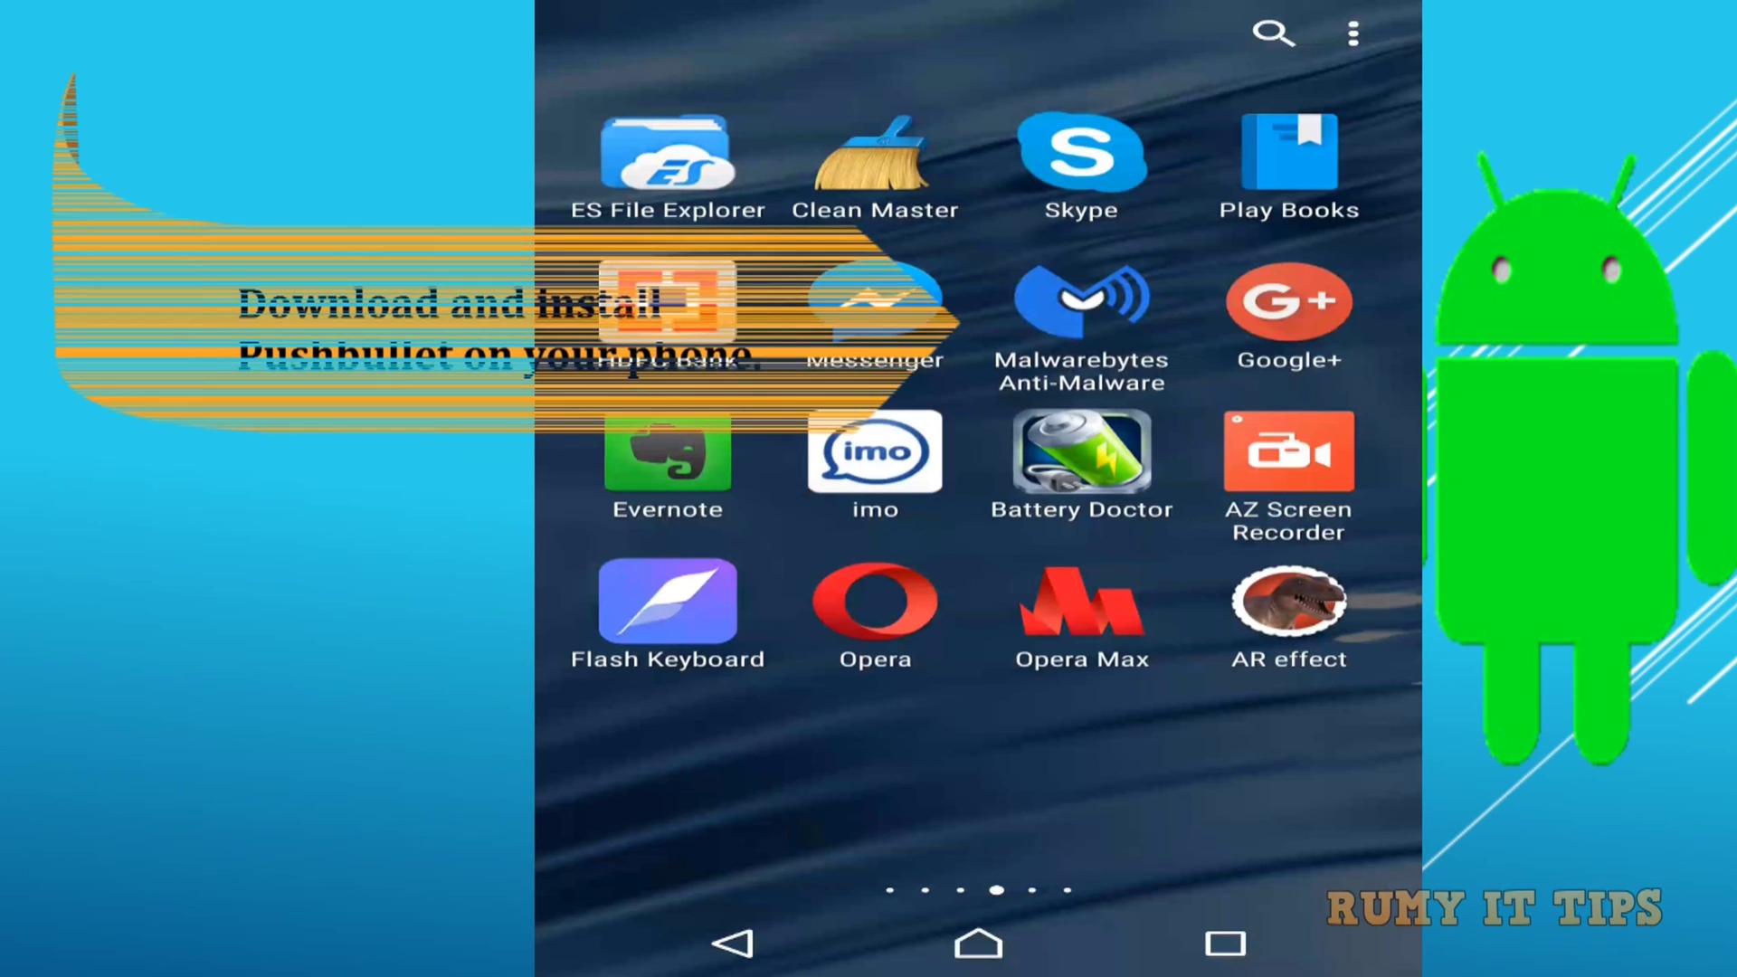
Search Google Play for 'push' and install Pushbullet on the phone, accepting its permissions.
left_click(733, 943)
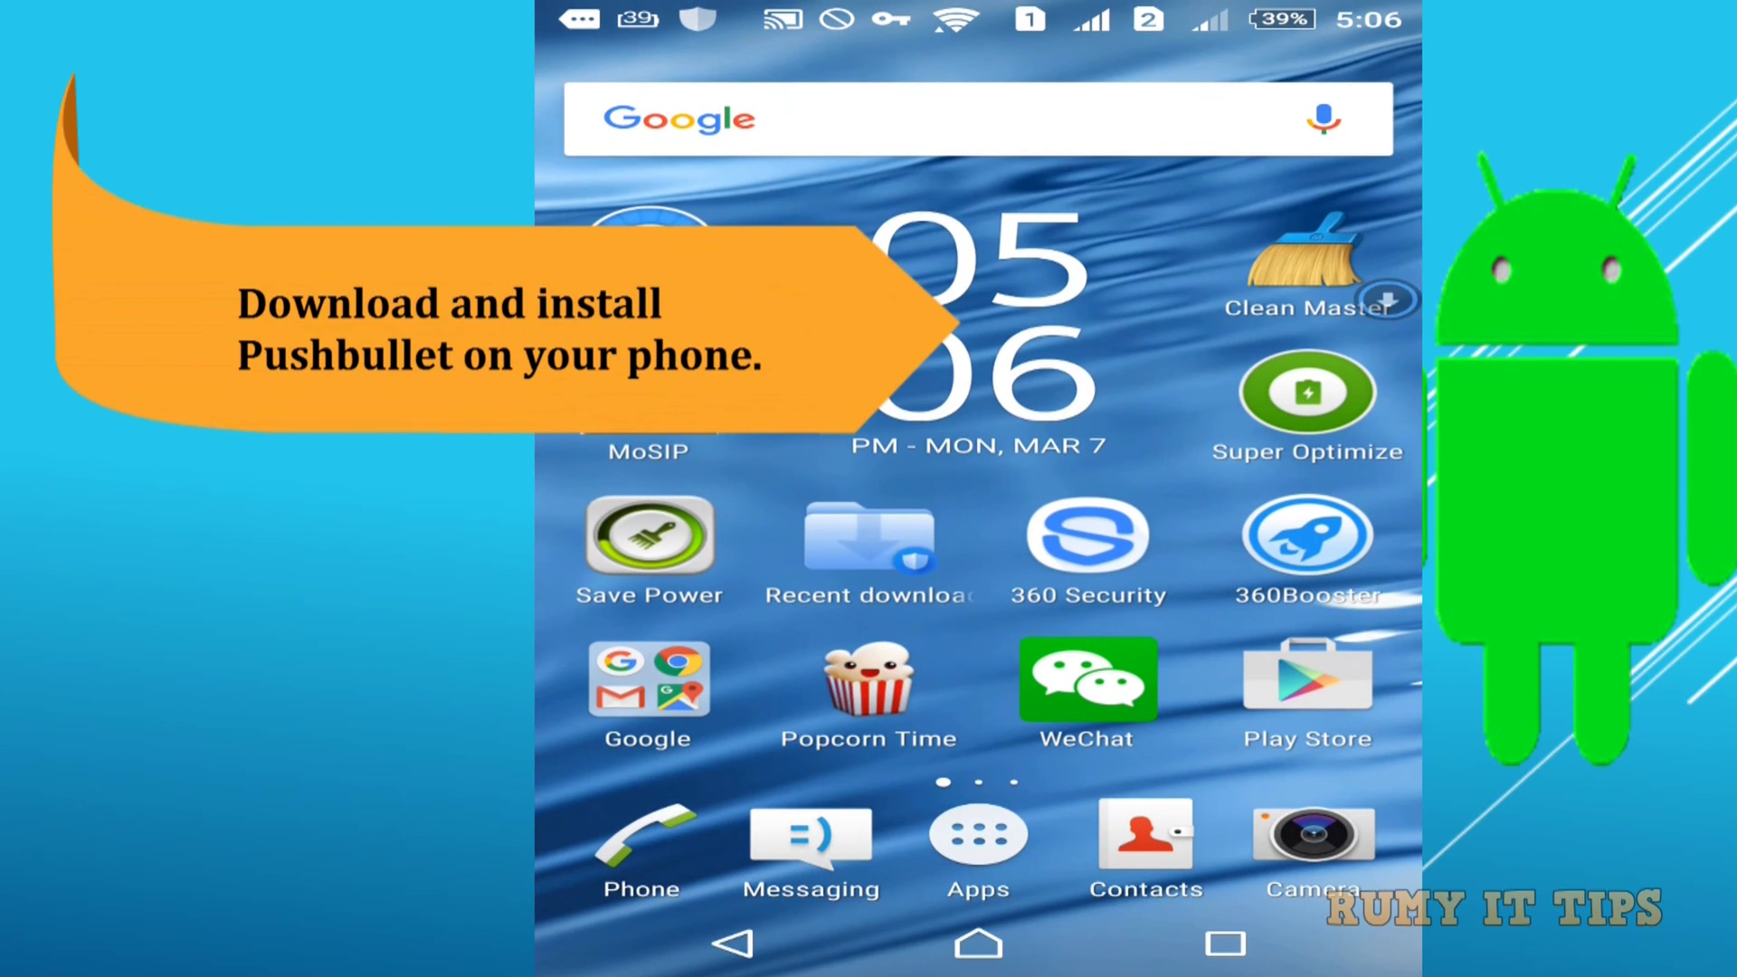
left_click(1307, 687)
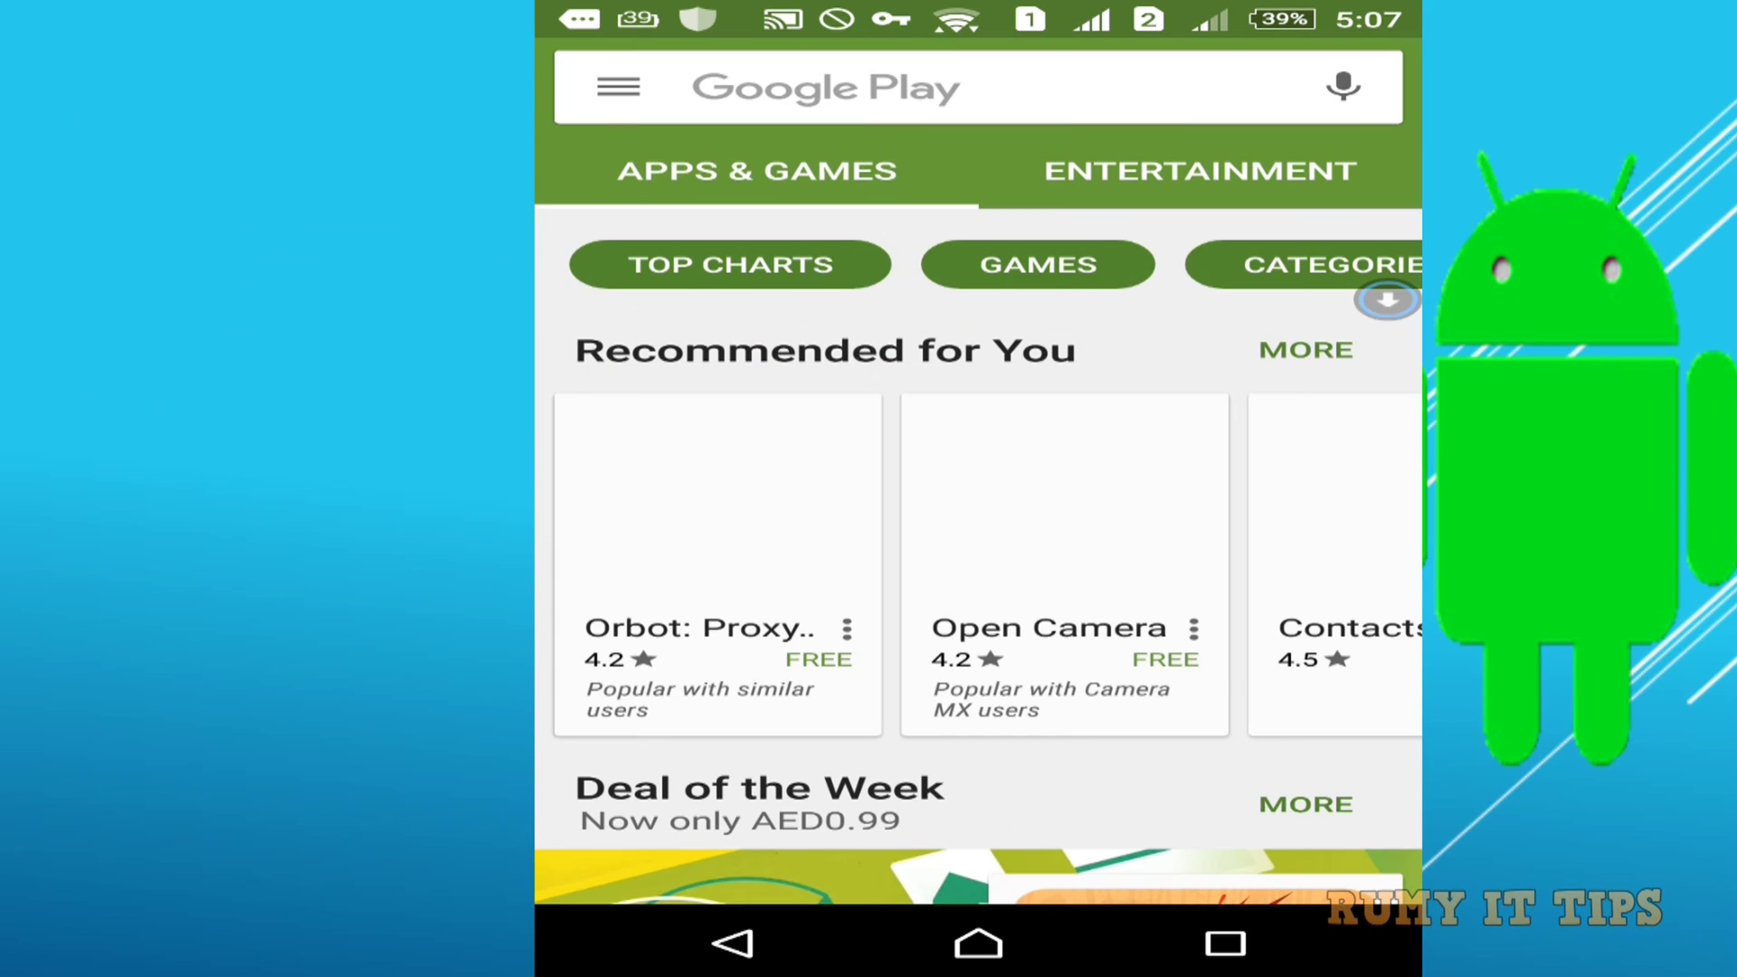
left_click(1165, 109)
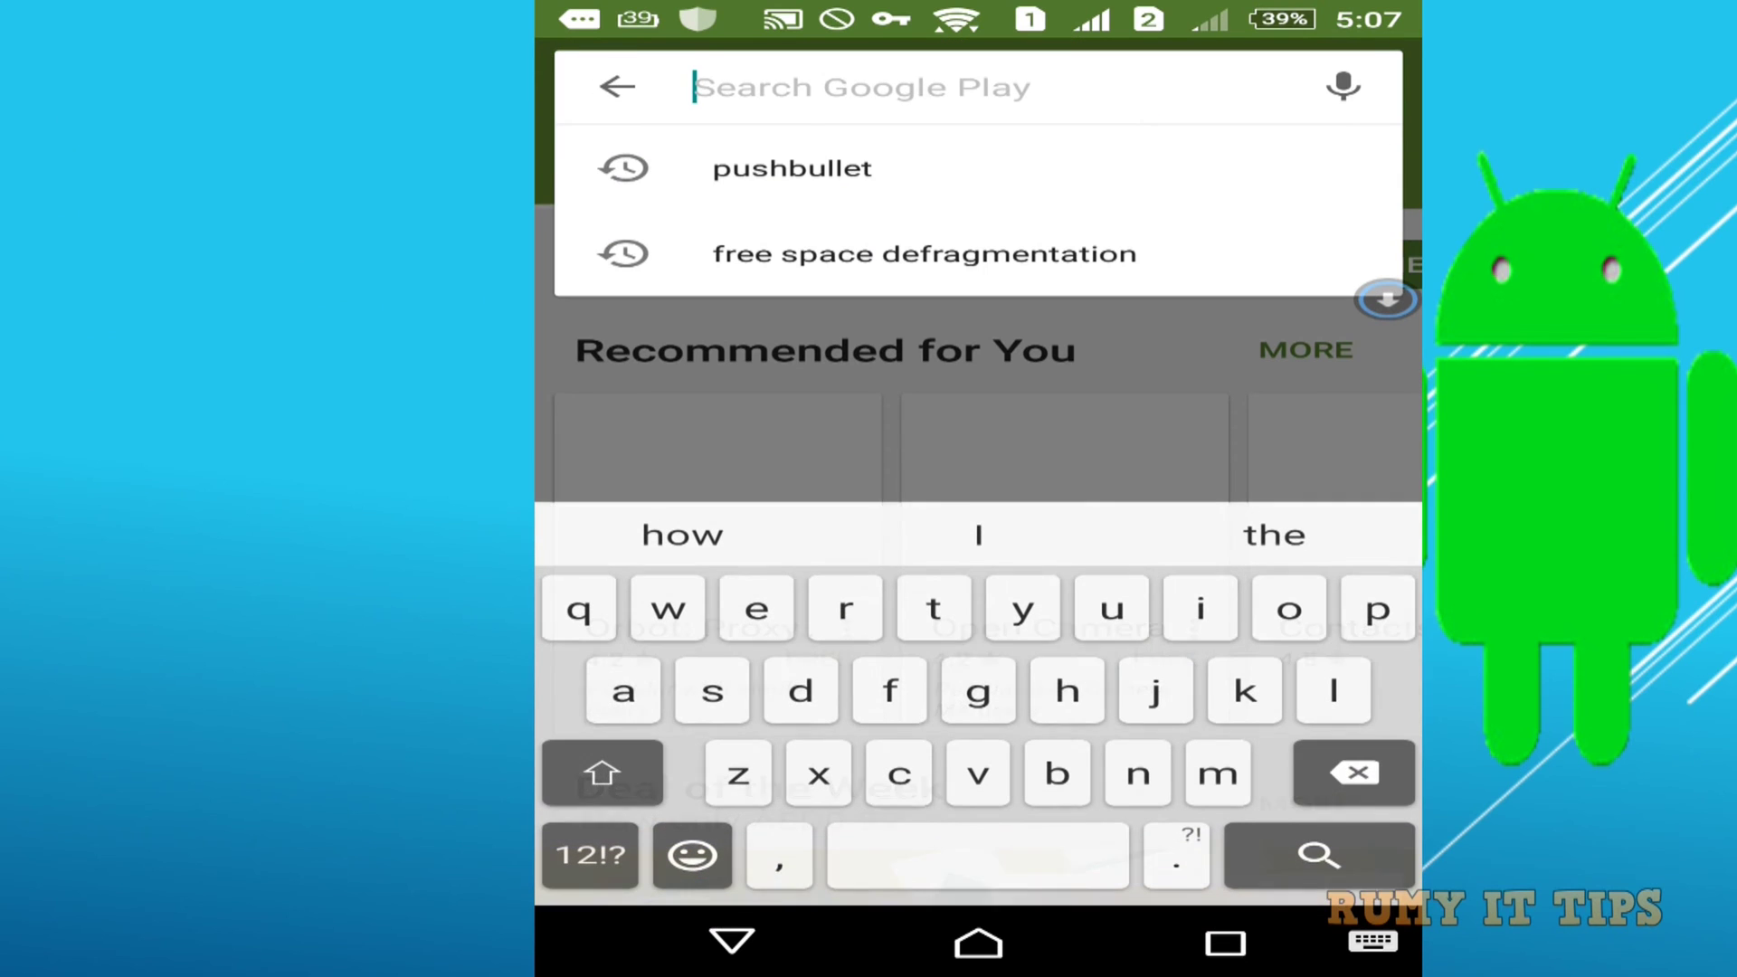
type("pus")
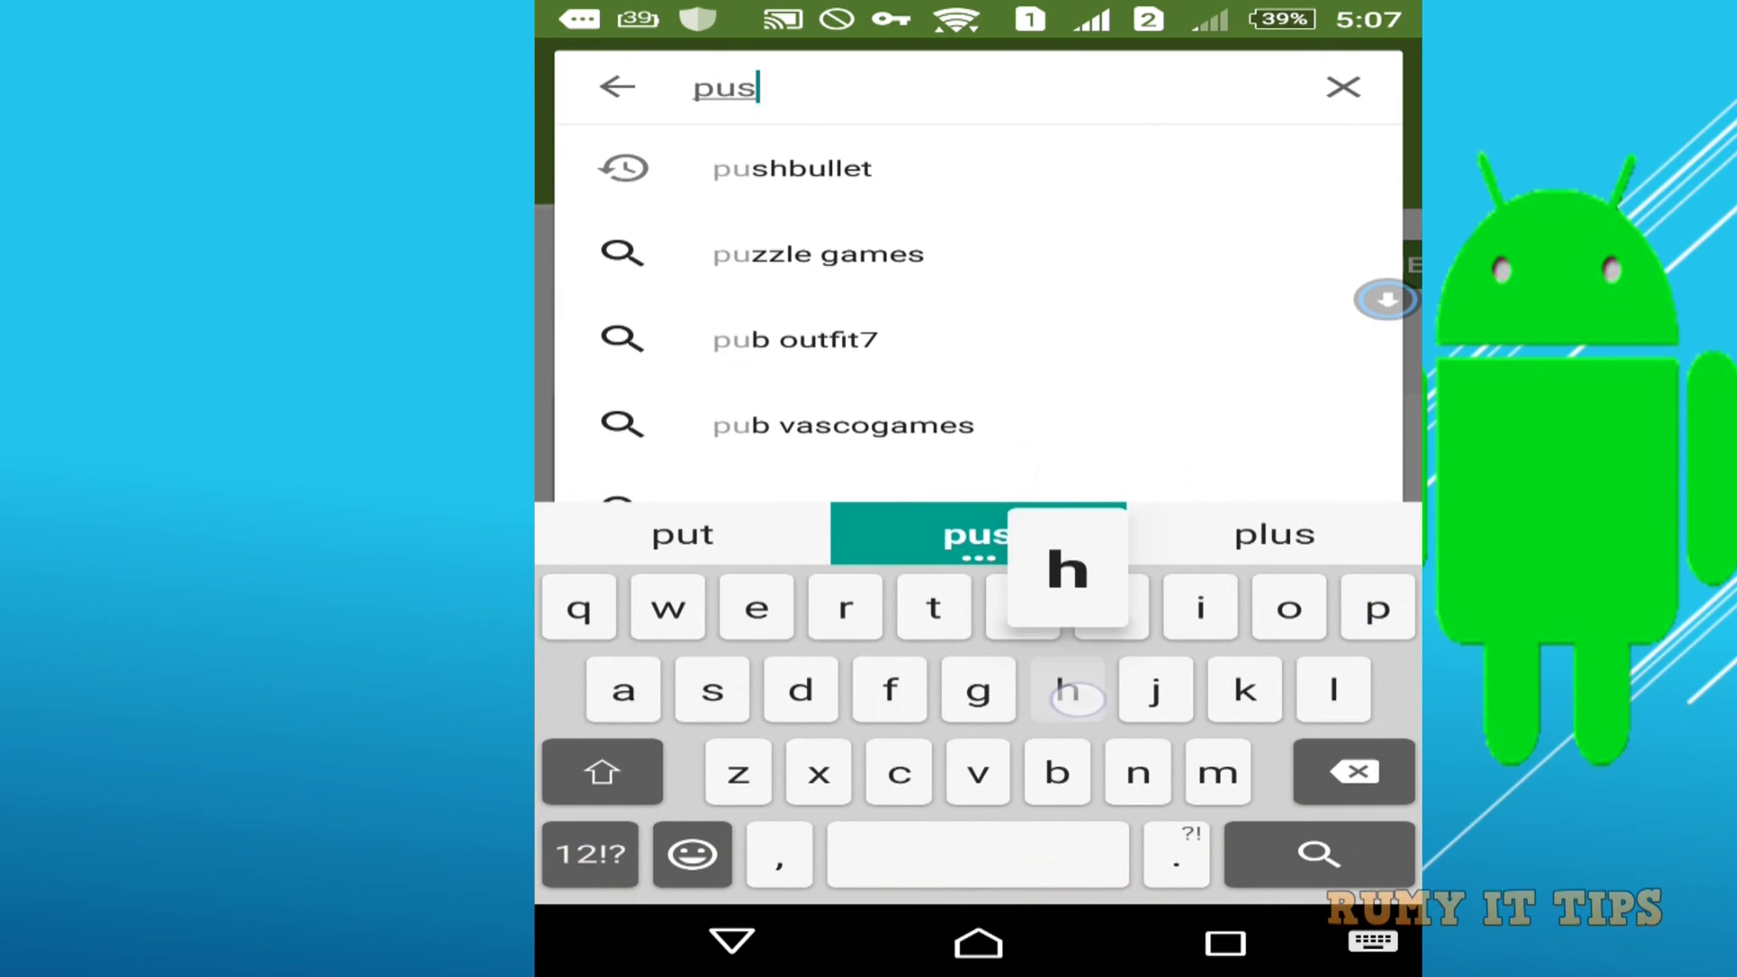
type("h")
left_click(1224, 172)
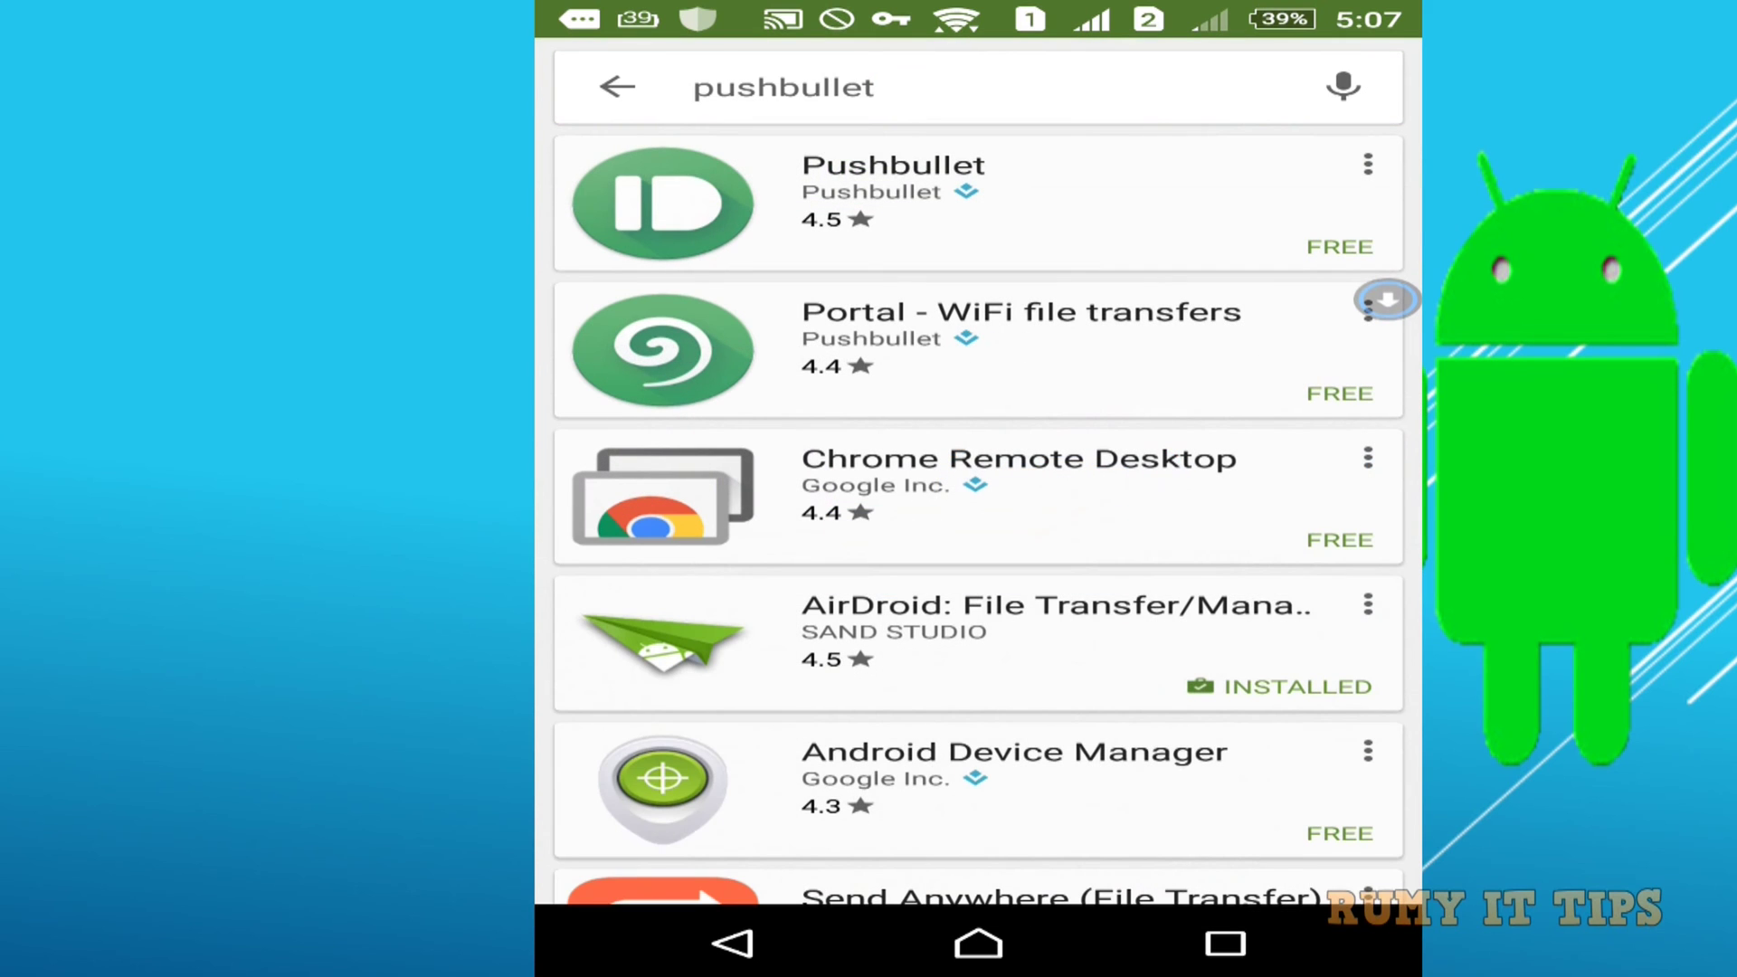
left_click(1249, 233)
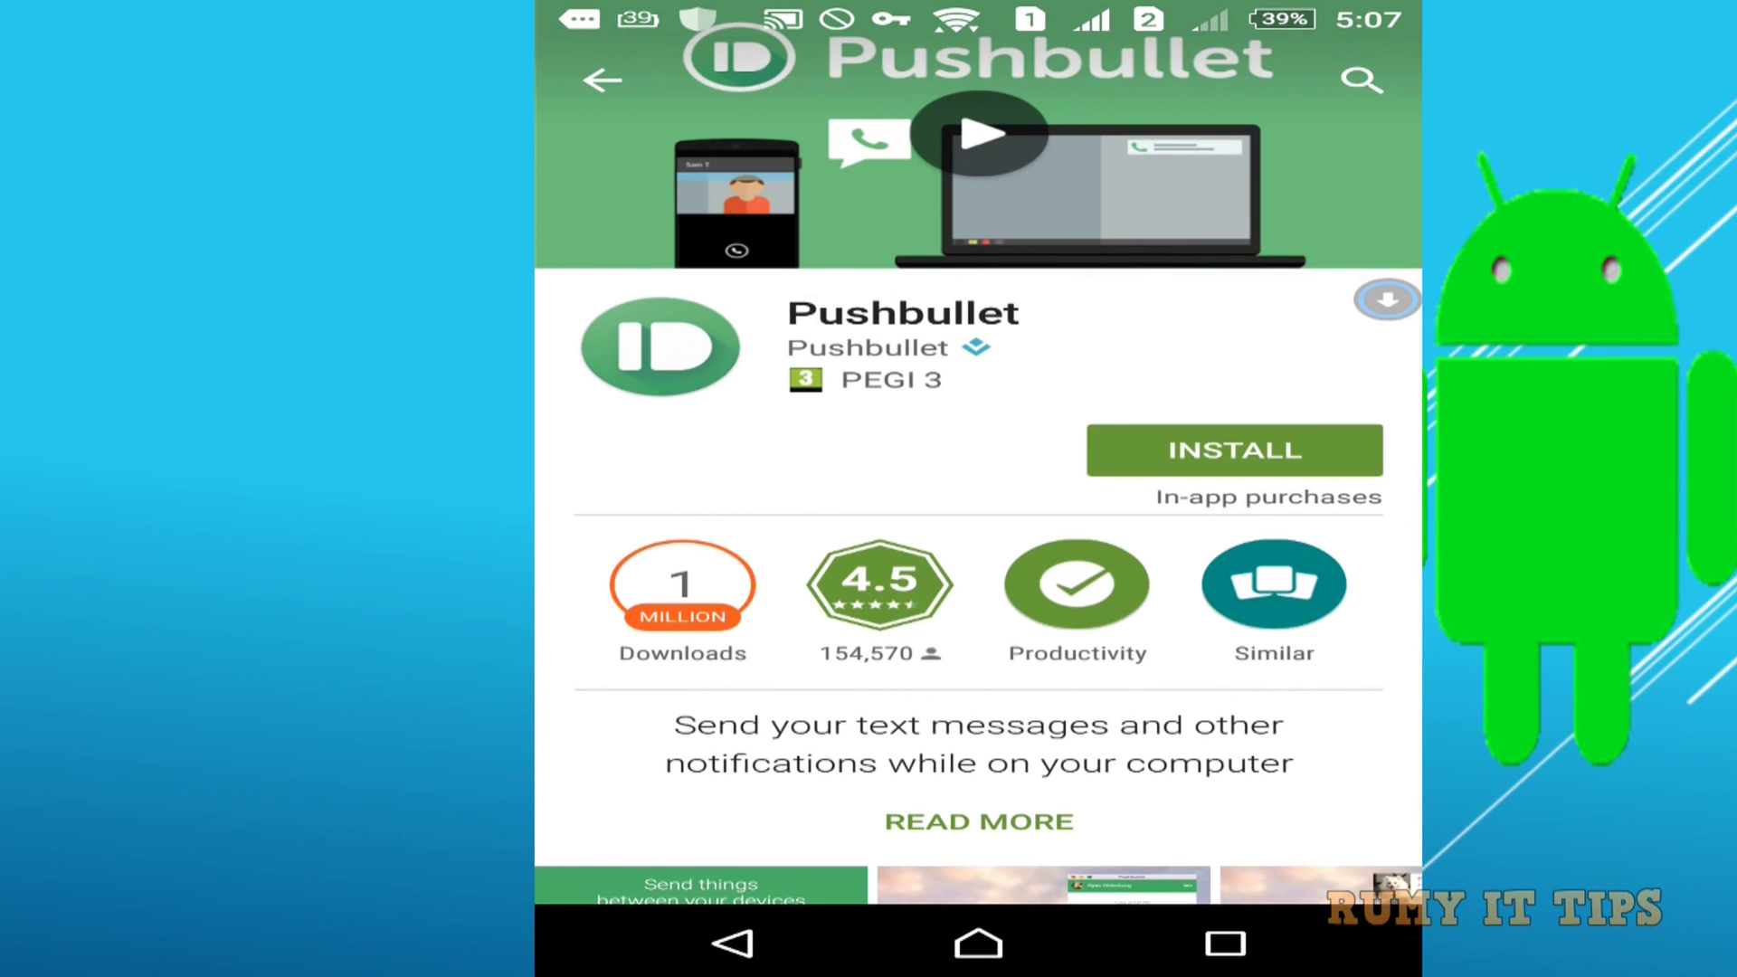
left_click(1235, 450)
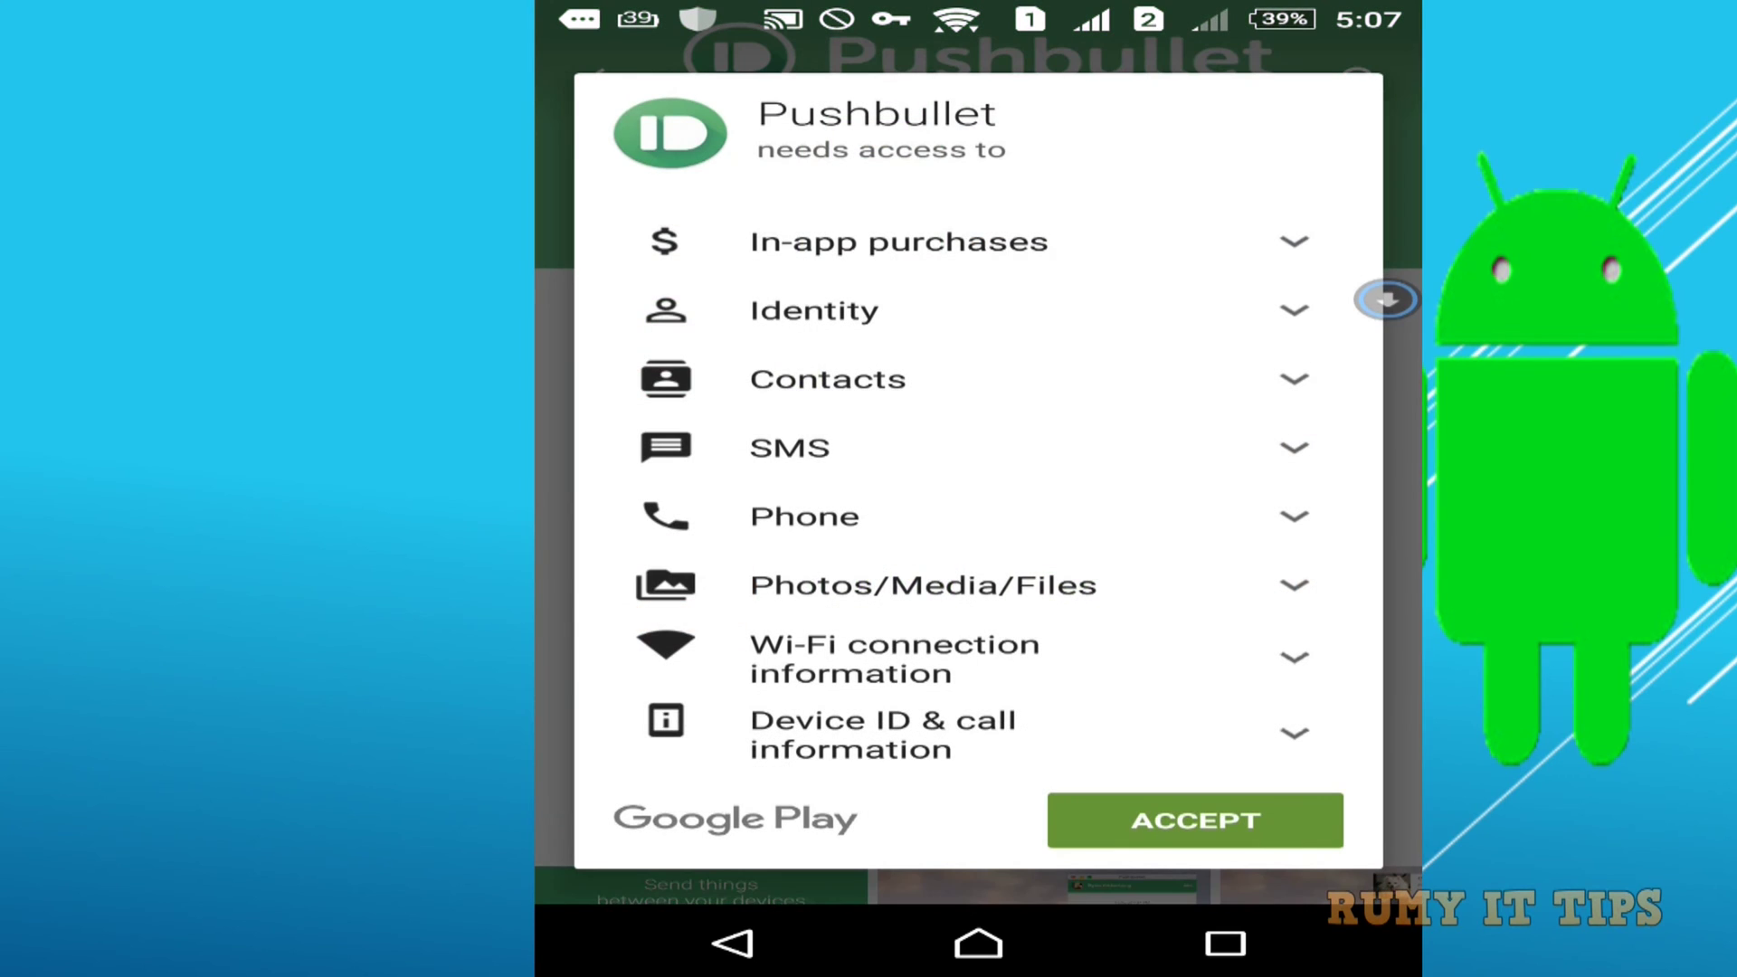
left_click(1136, 826)
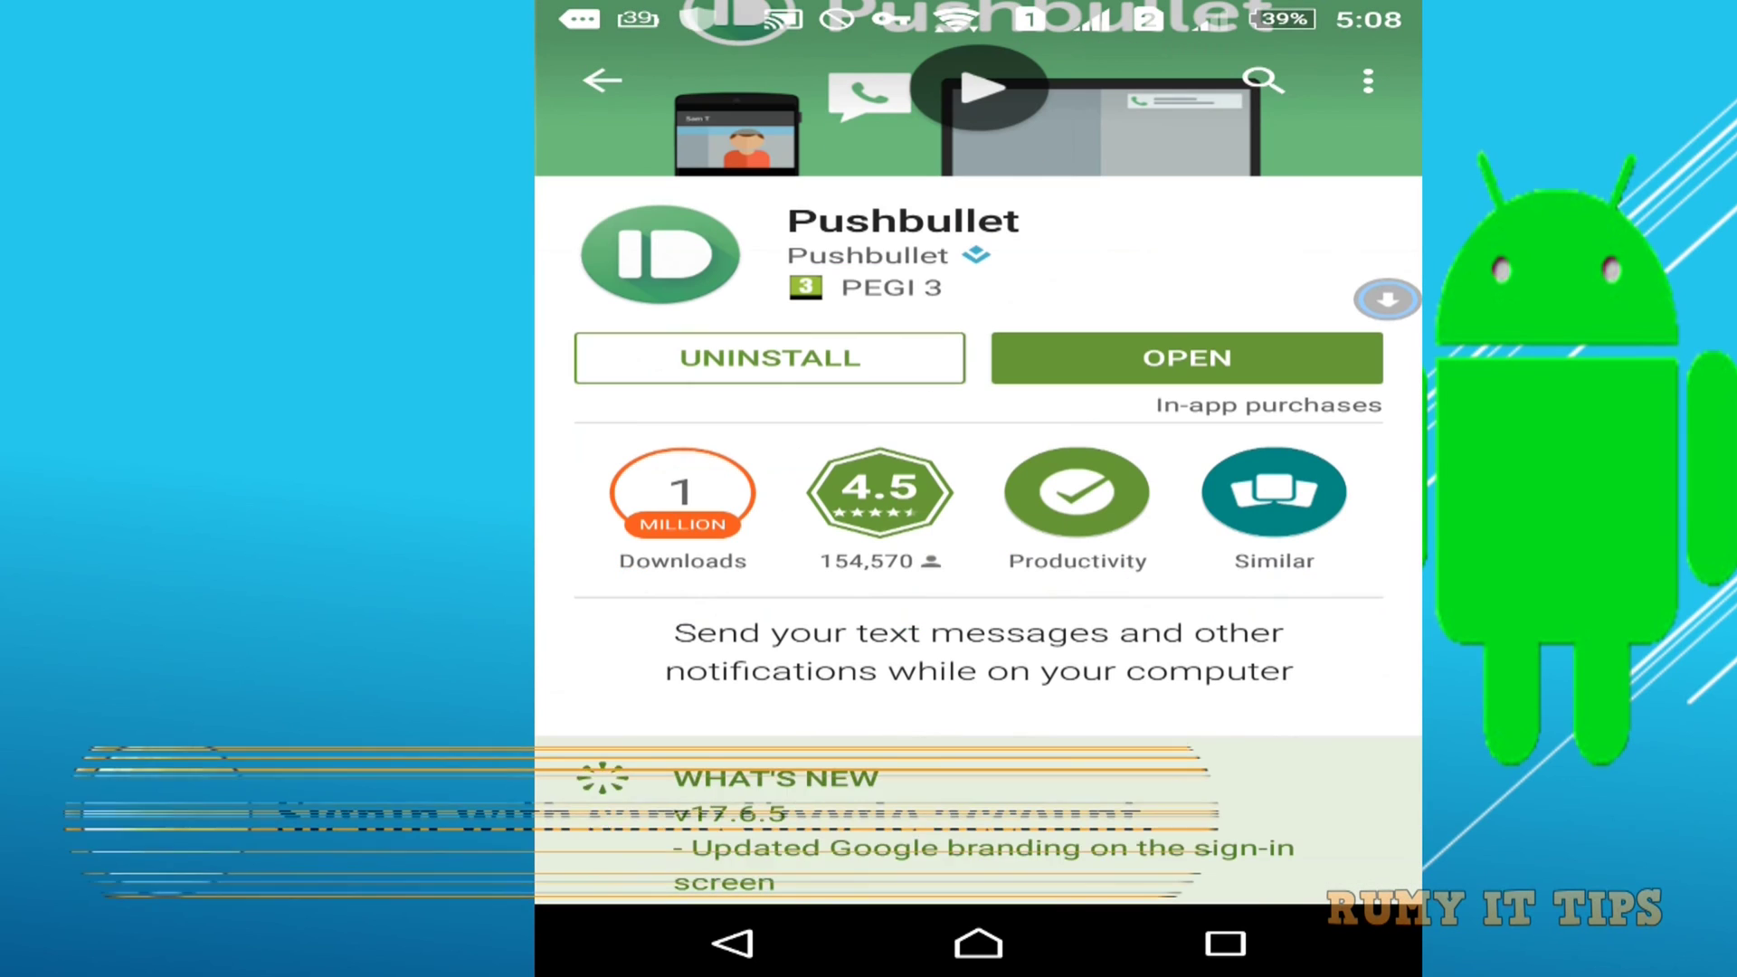
Open Pushbullet on the phone and sign in with the first Google account.
left_click(1187, 359)
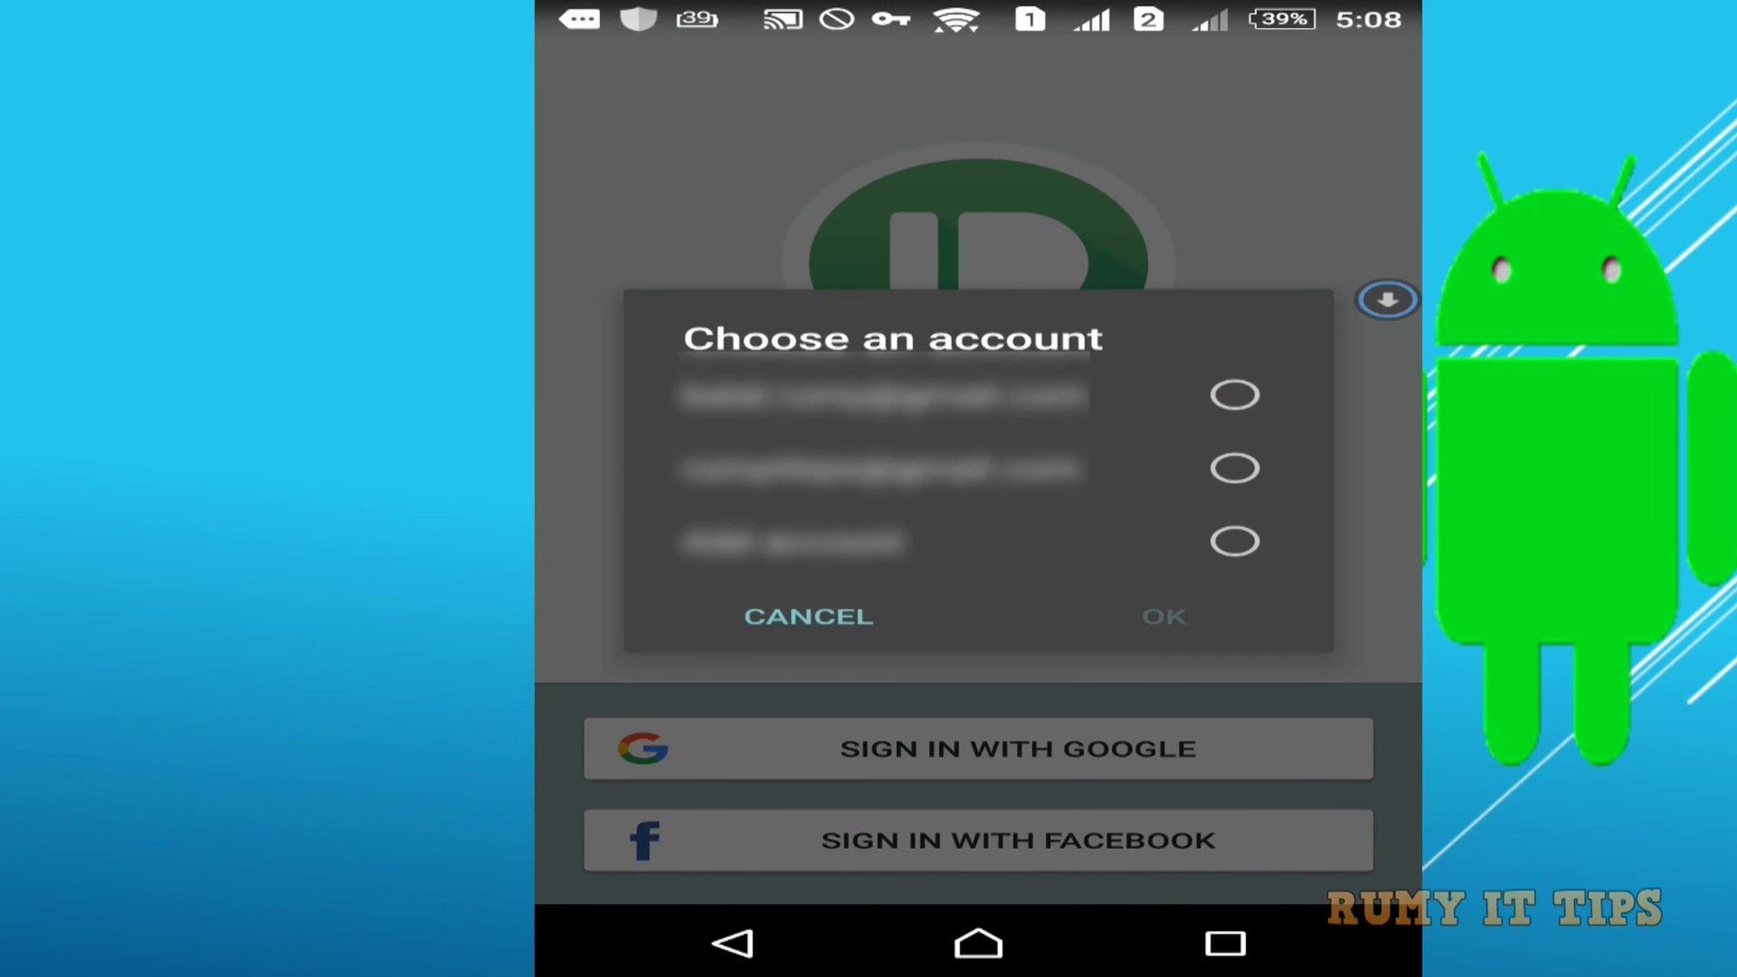
left_click(1233, 394)
left_click(1176, 608)
left_click(1236, 395)
left_click(1164, 617)
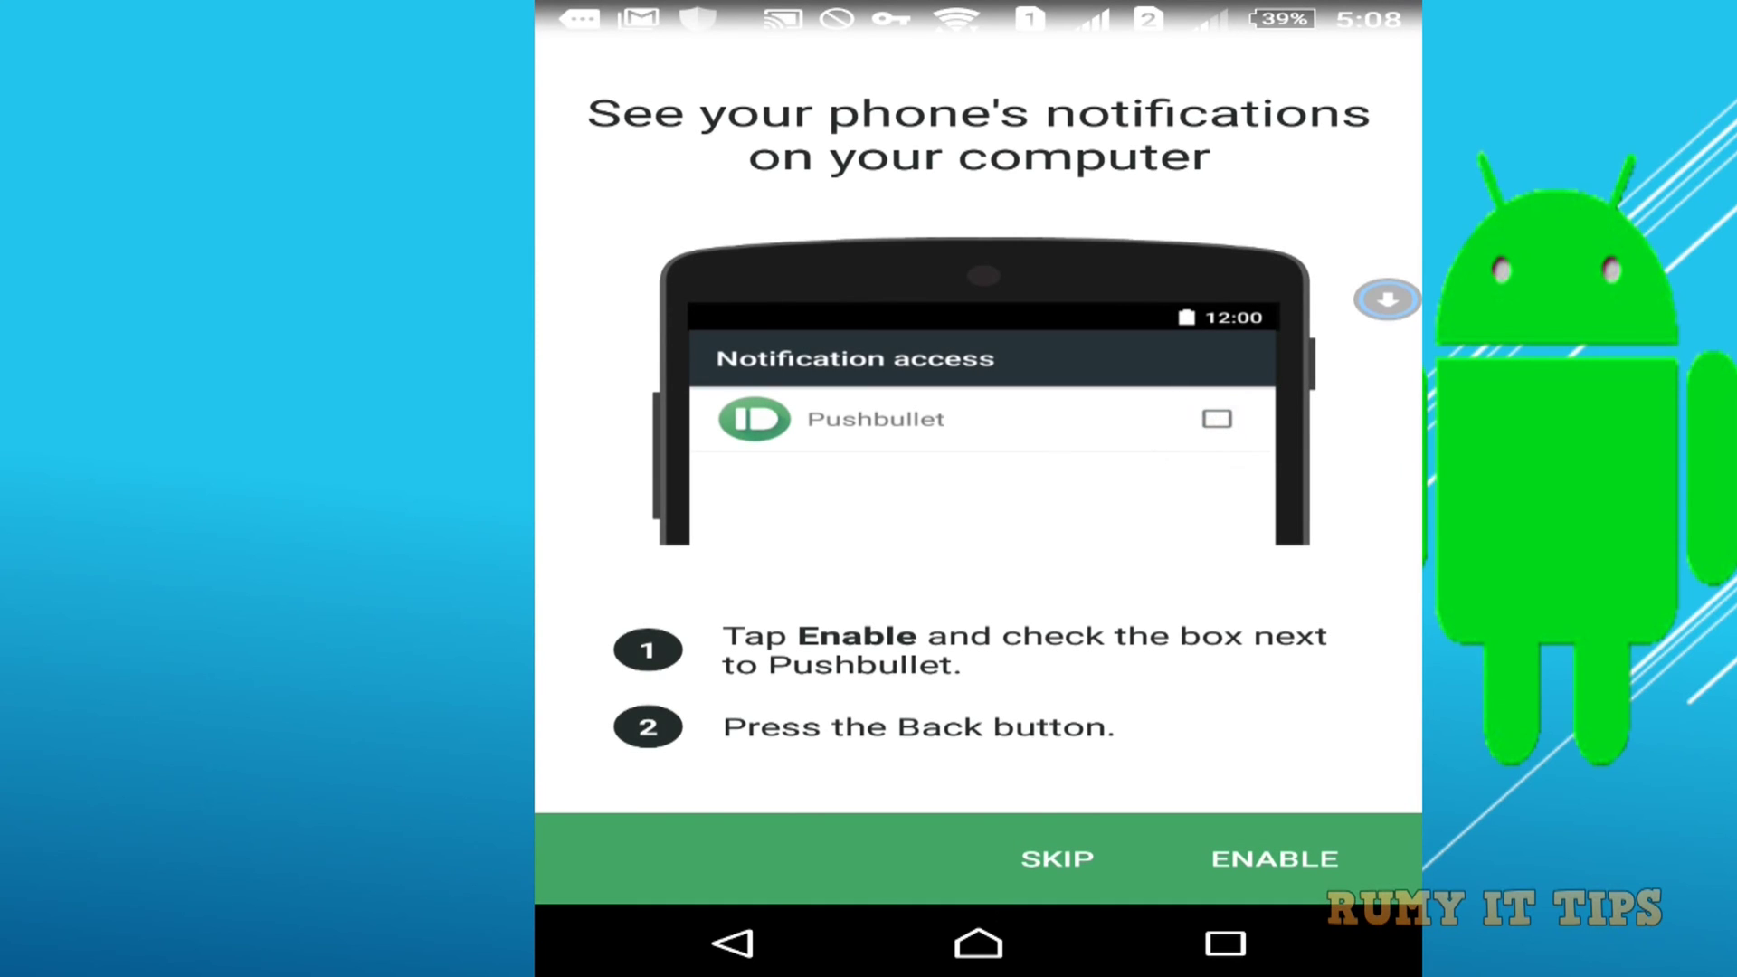
Grant Pushbullet notification access on the phone.
left_click(1278, 861)
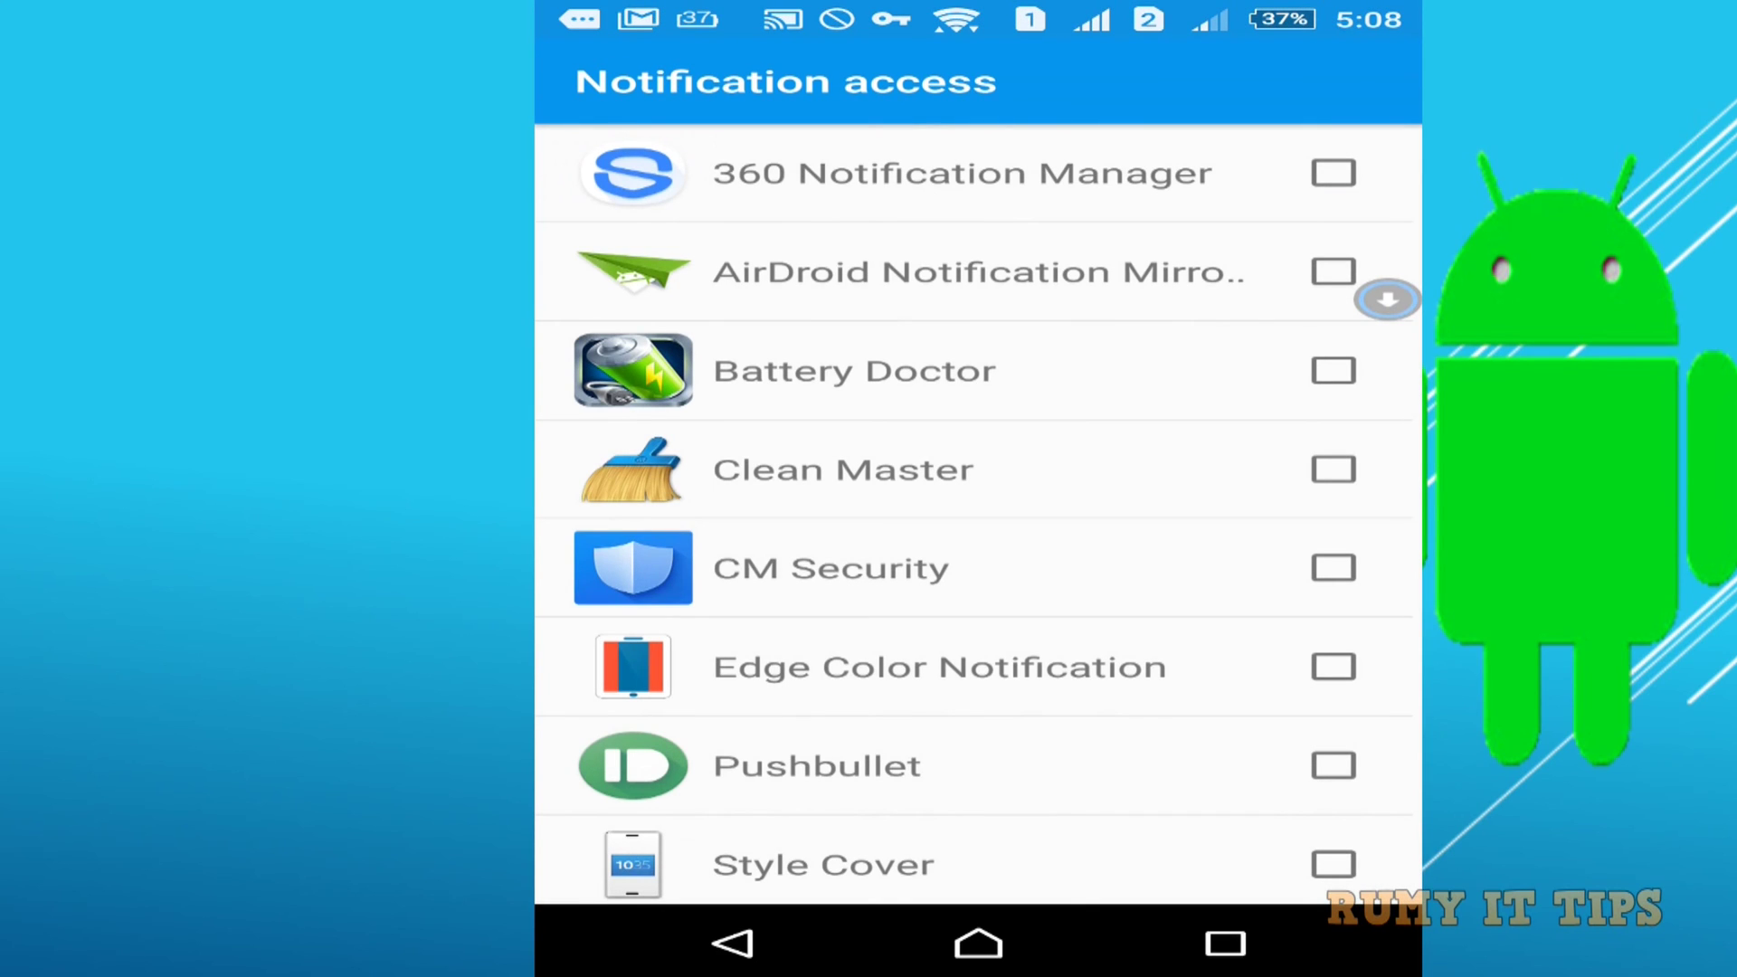
left_click(1334, 765)
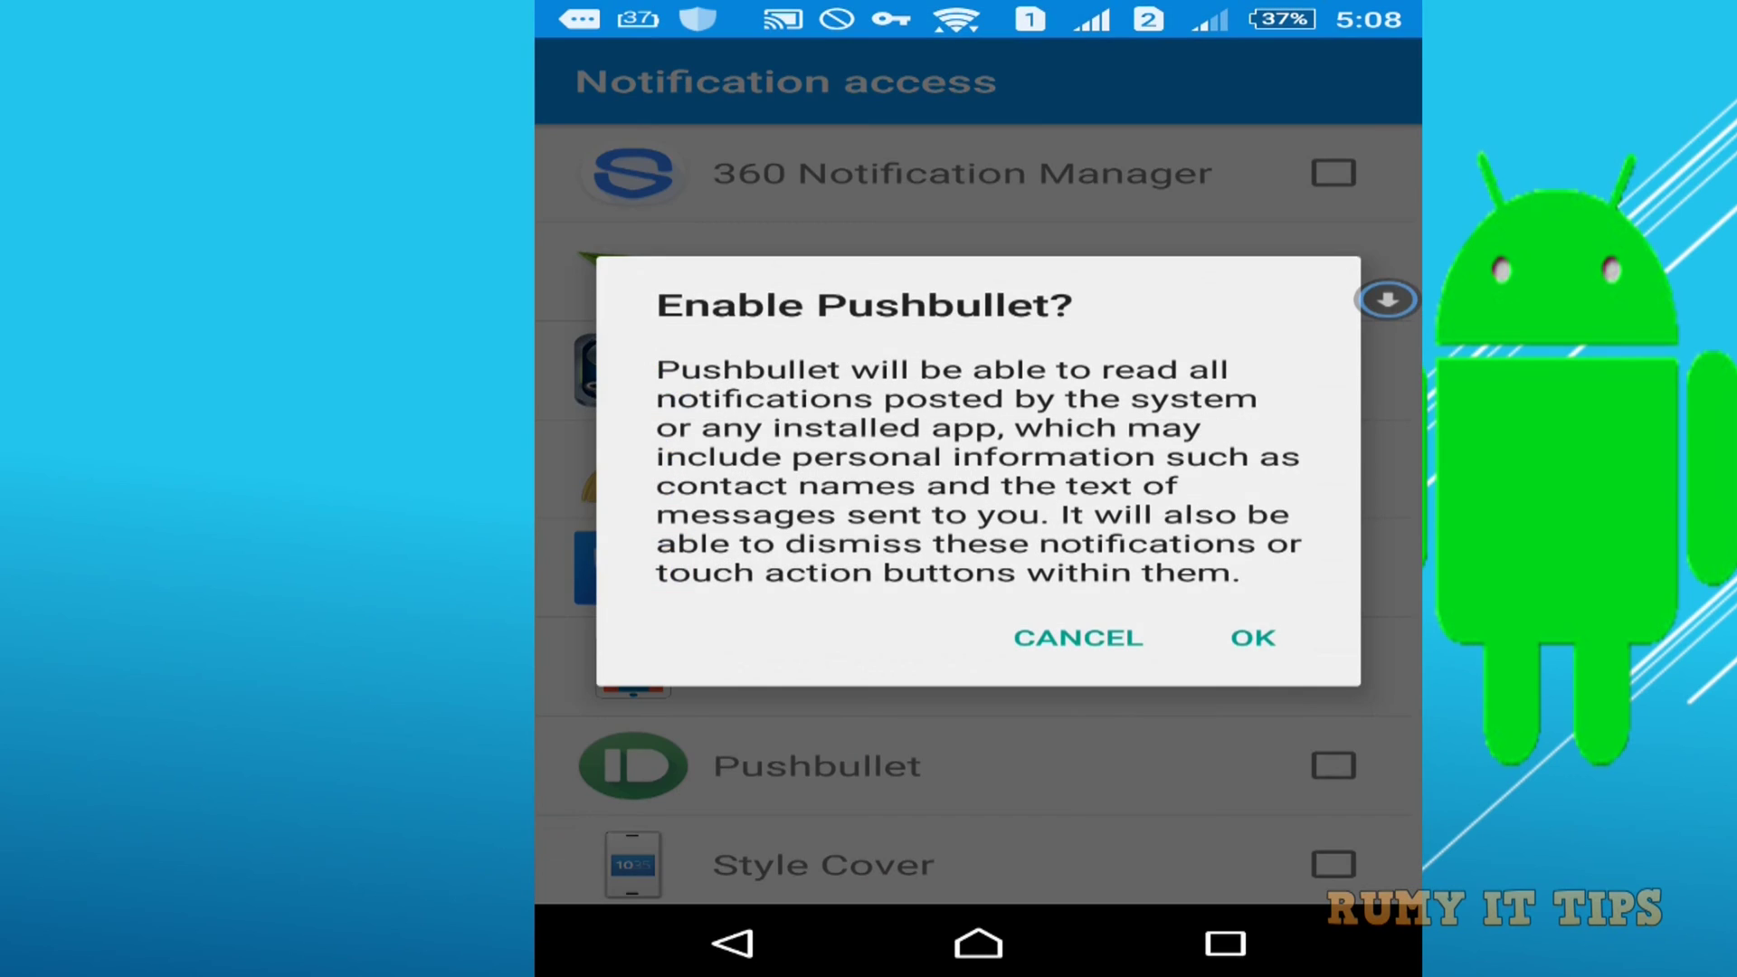
left_click(1263, 639)
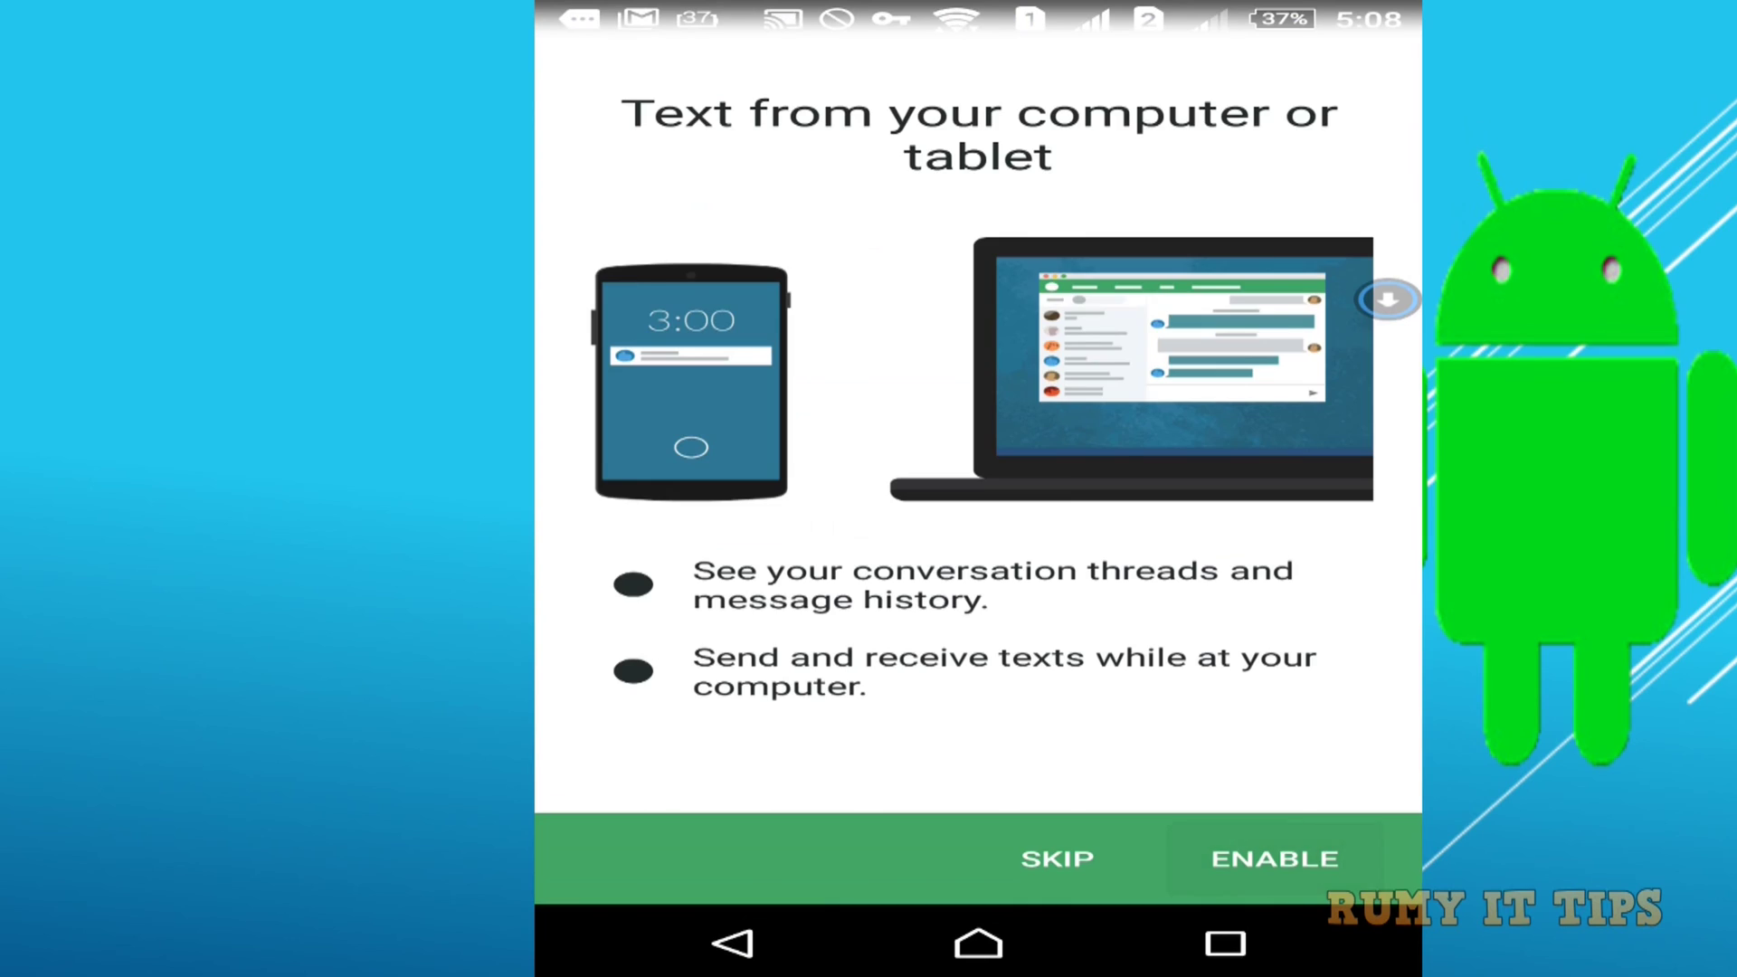
Enable texting from the computer and Remote Files, finish setup and close the side menu.
left_click(1275, 859)
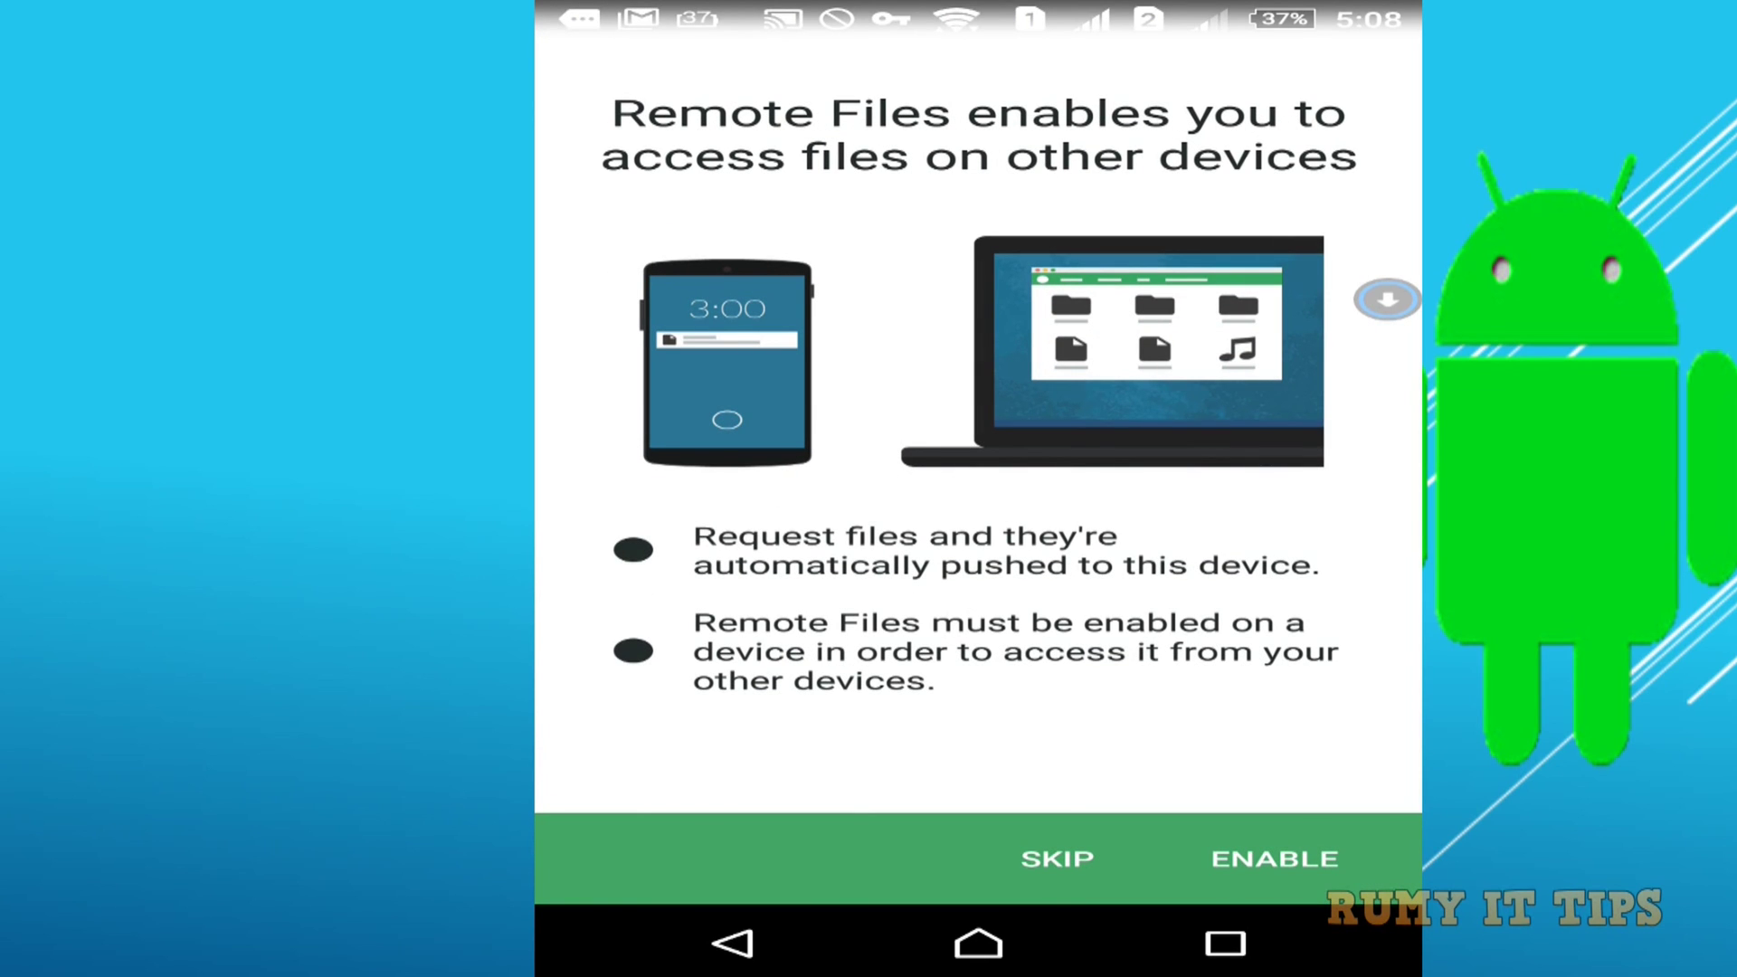
left_click(1275, 862)
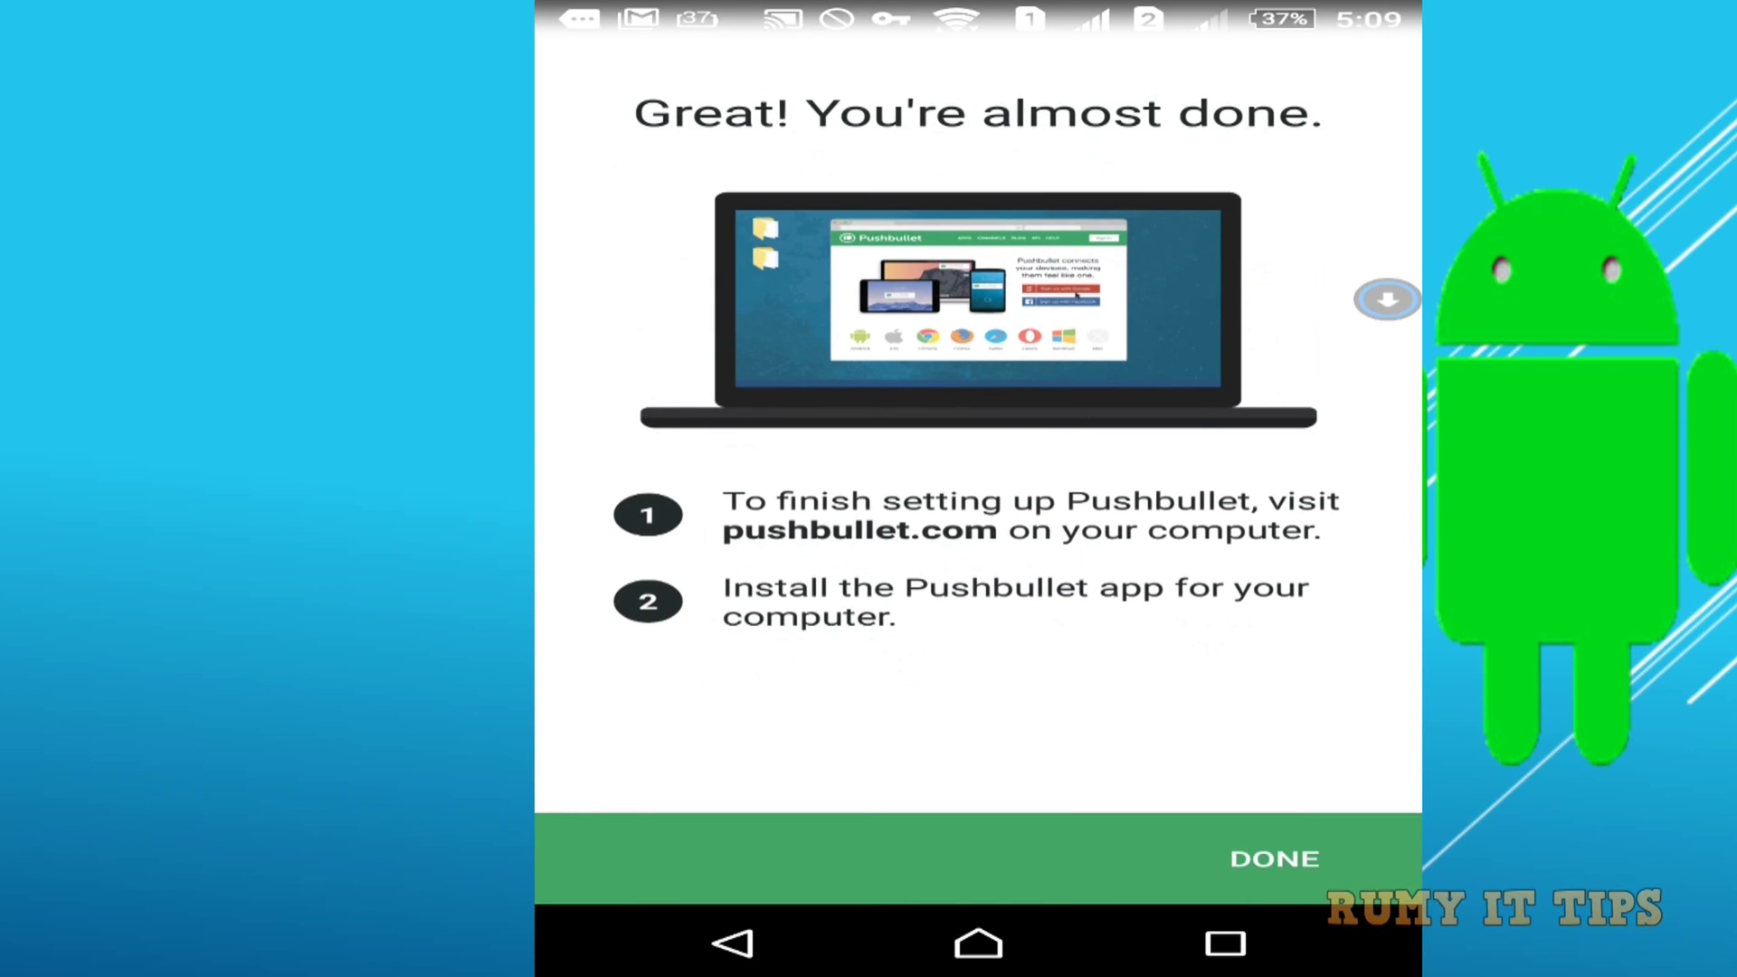
left_click(1275, 859)
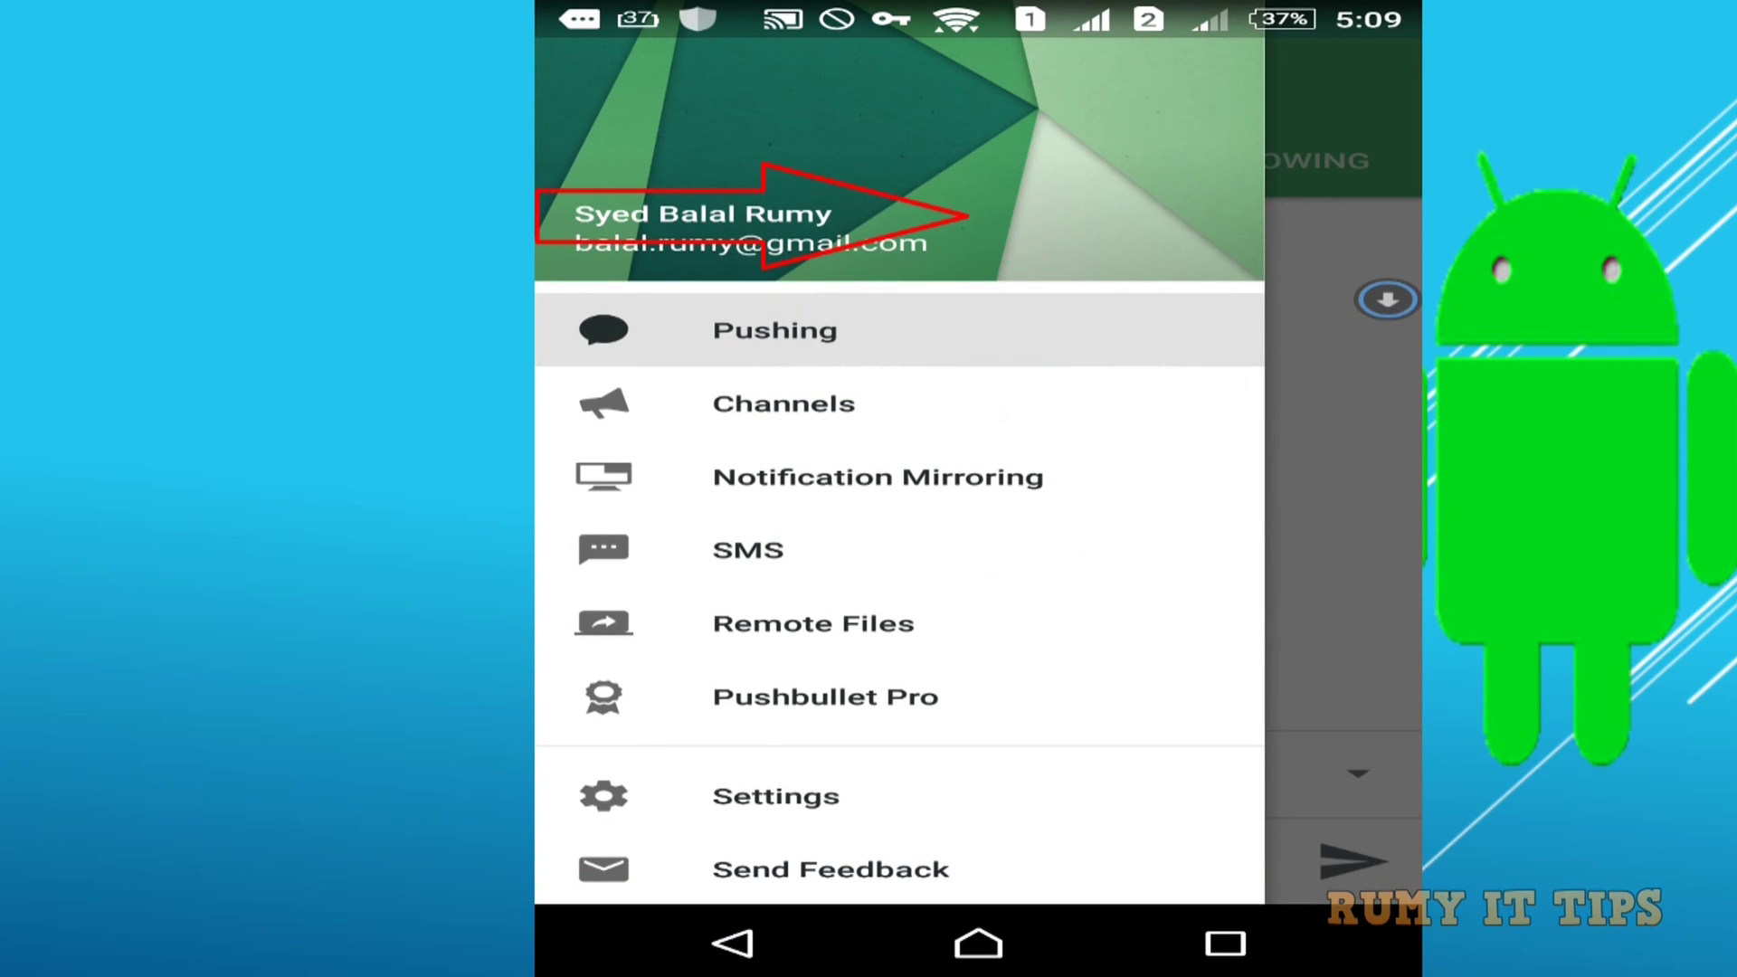
key("Escape")
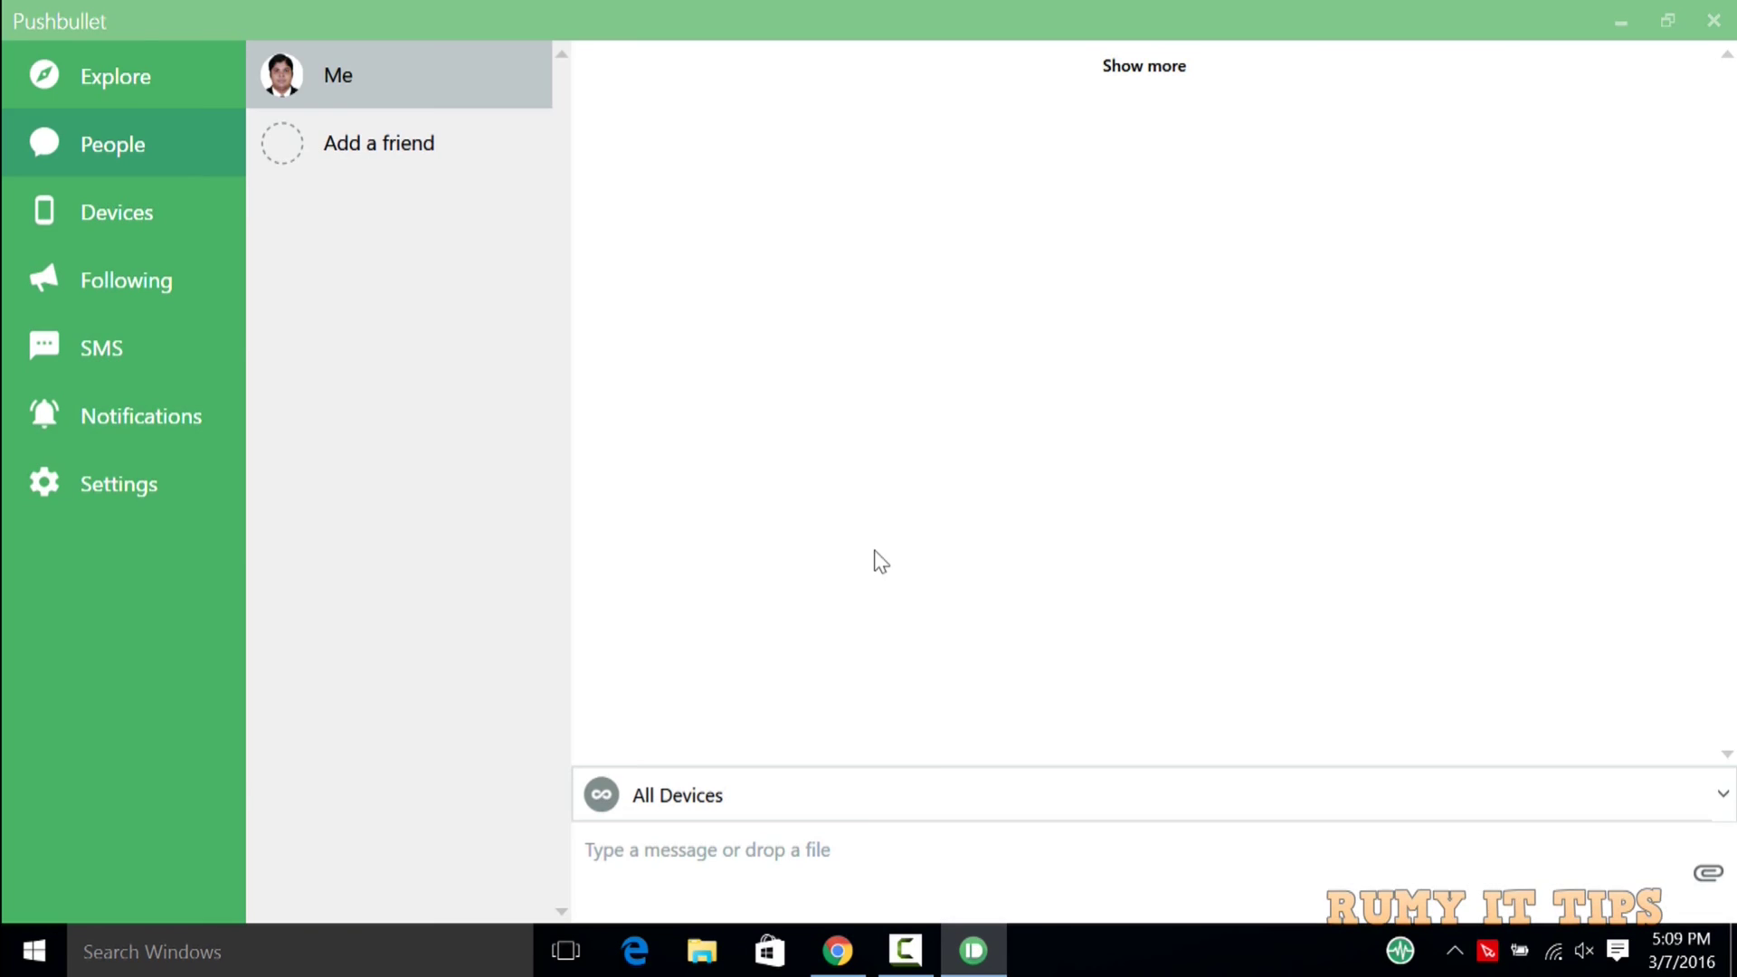
Select the Sony E6633 phone under Devices and view its synced SMS.
left_click(150, 221)
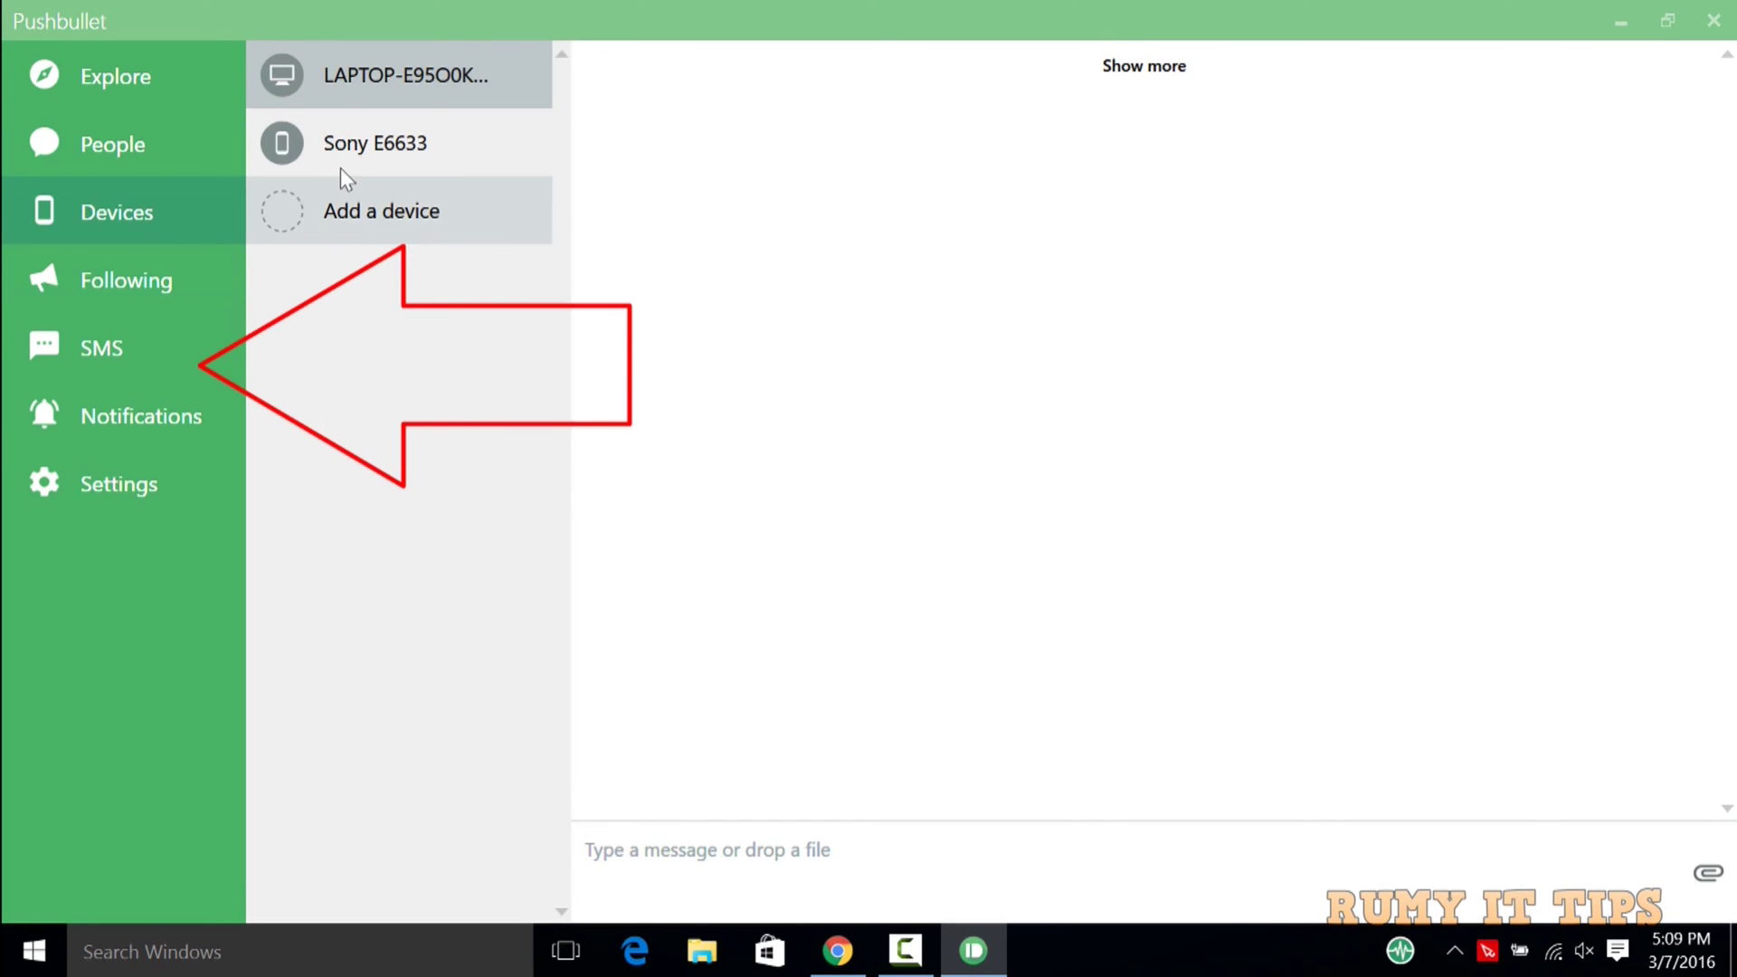
left_click(367, 154)
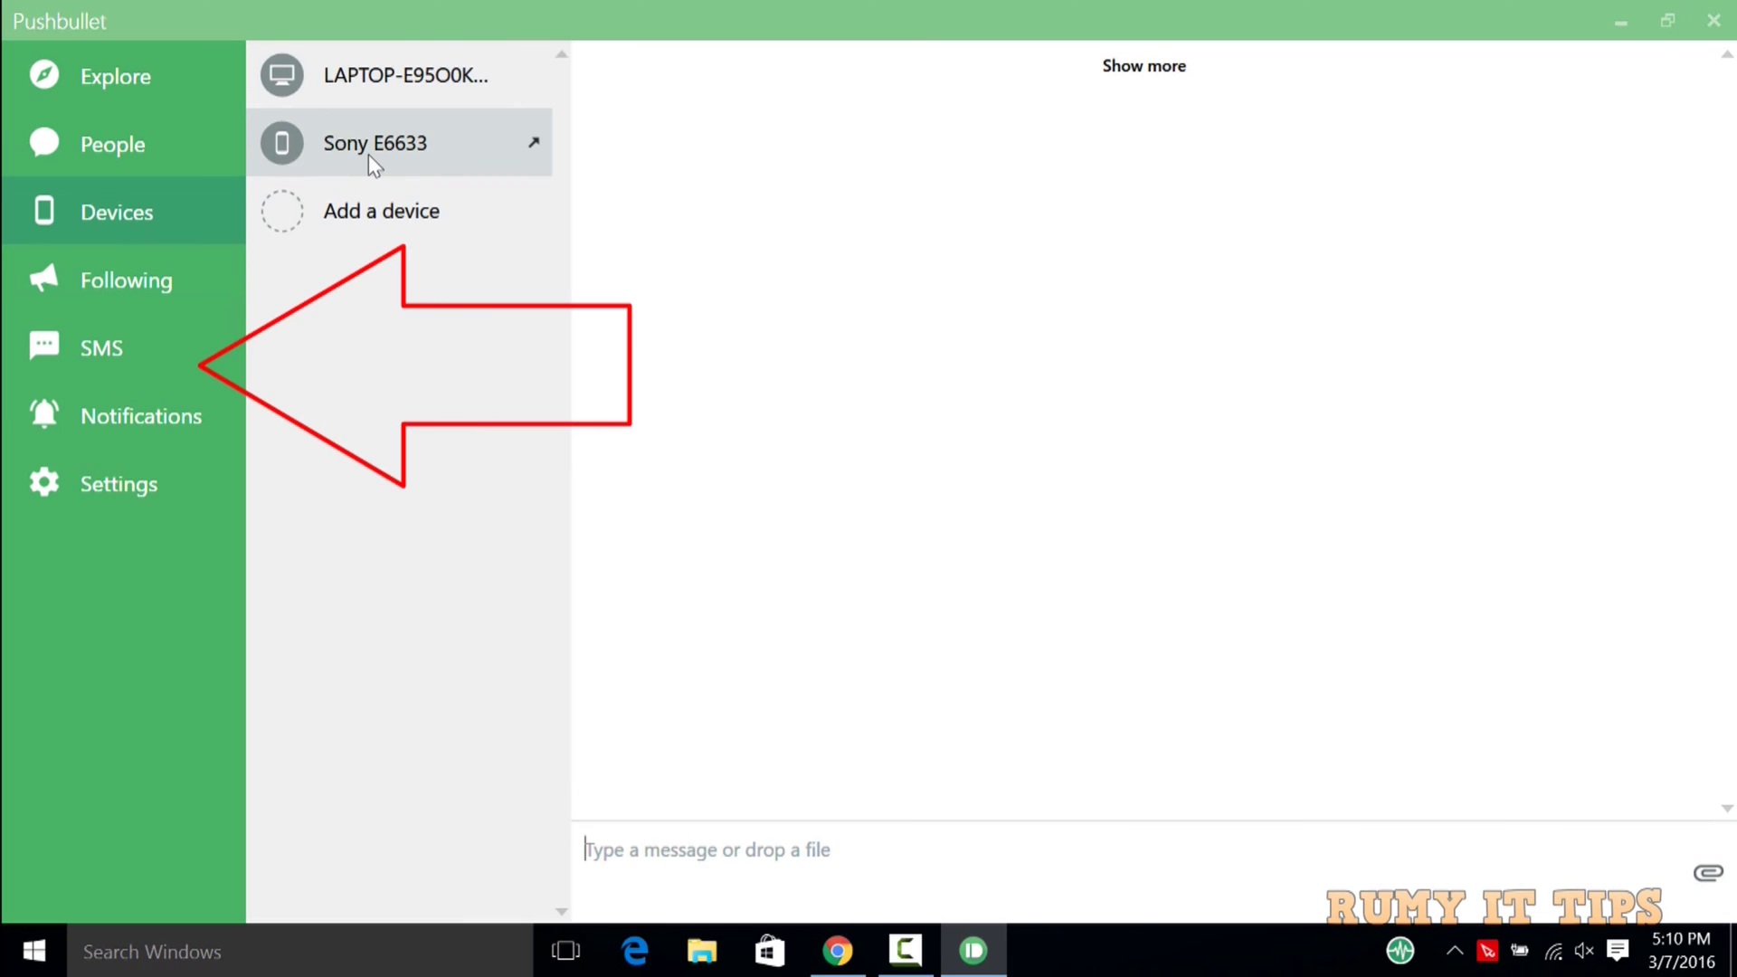
left_click(140, 347)
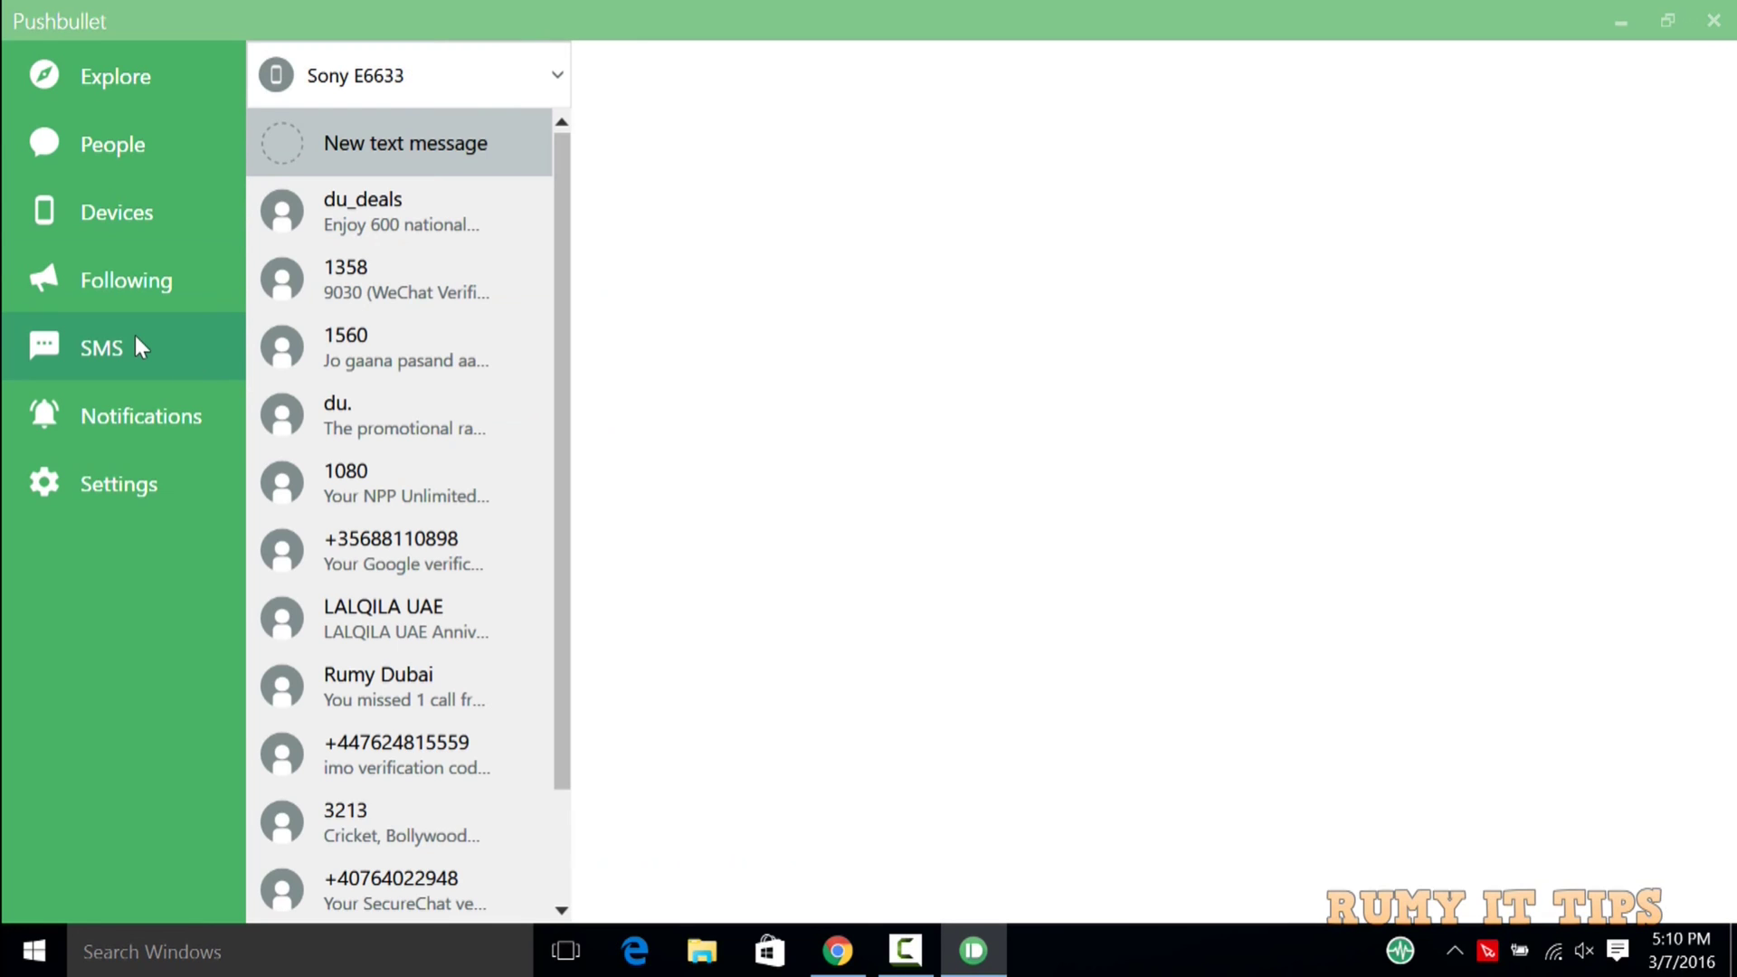
Browse the du_deals, 1358, 1560, du., 1080, imo and 3213 threads, then return to Devices.
left_click(400, 227)
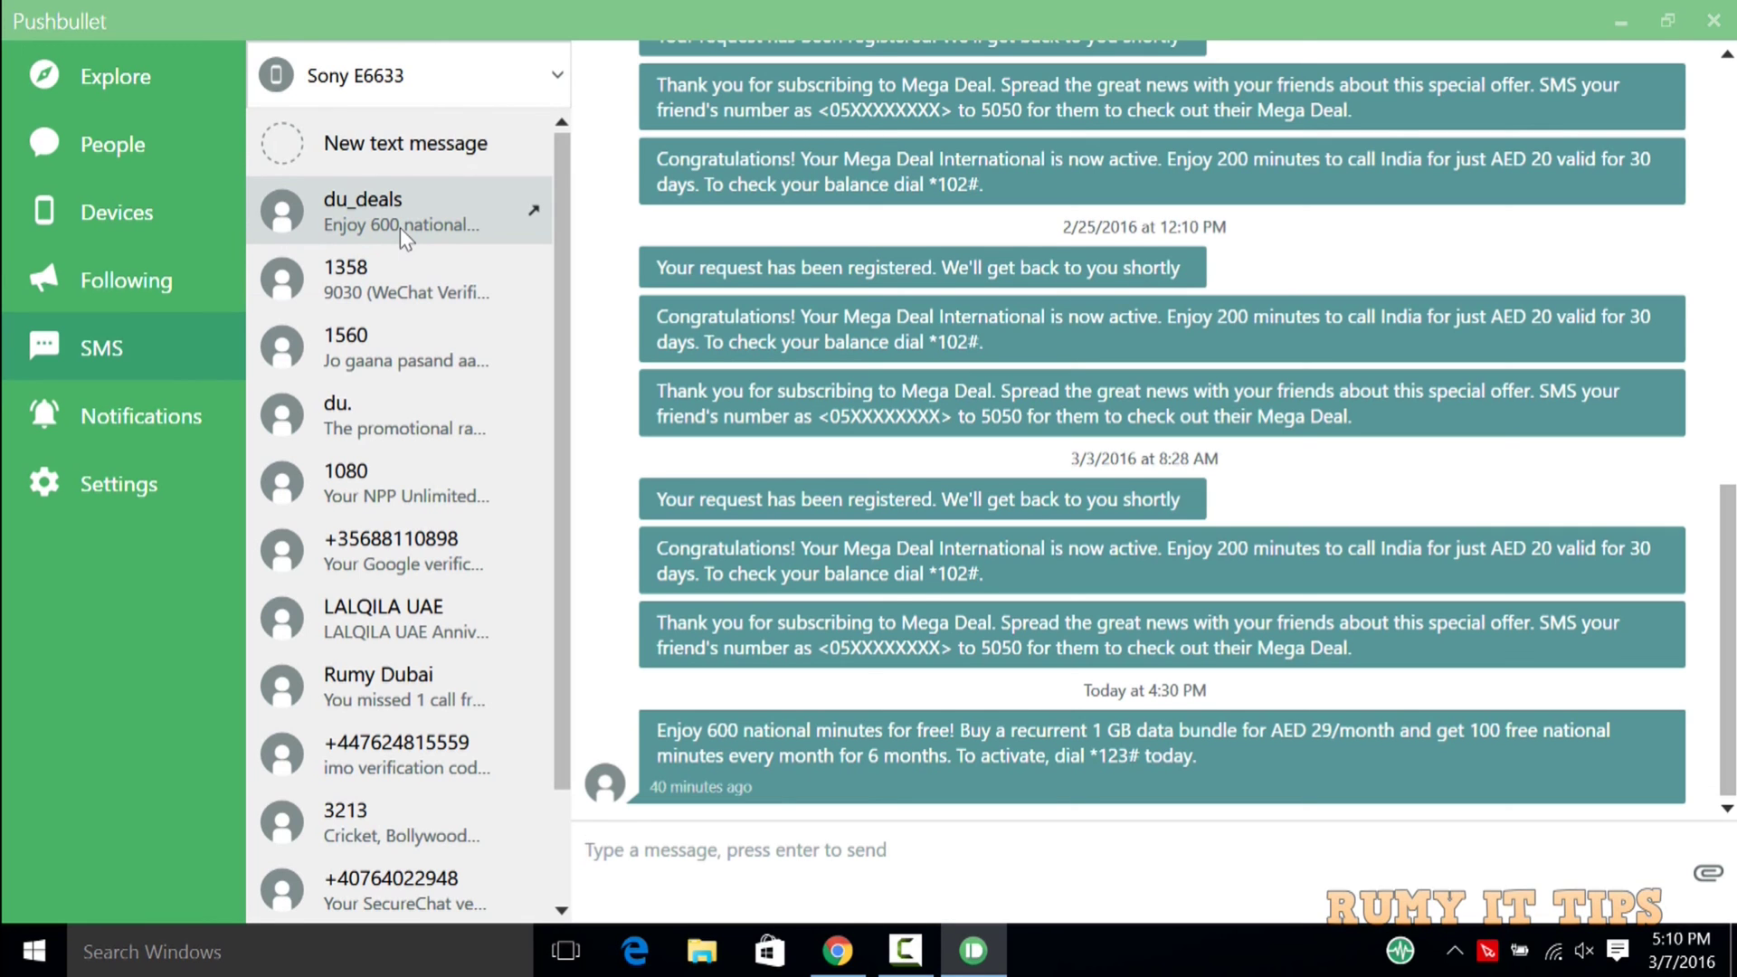
left_click(392, 281)
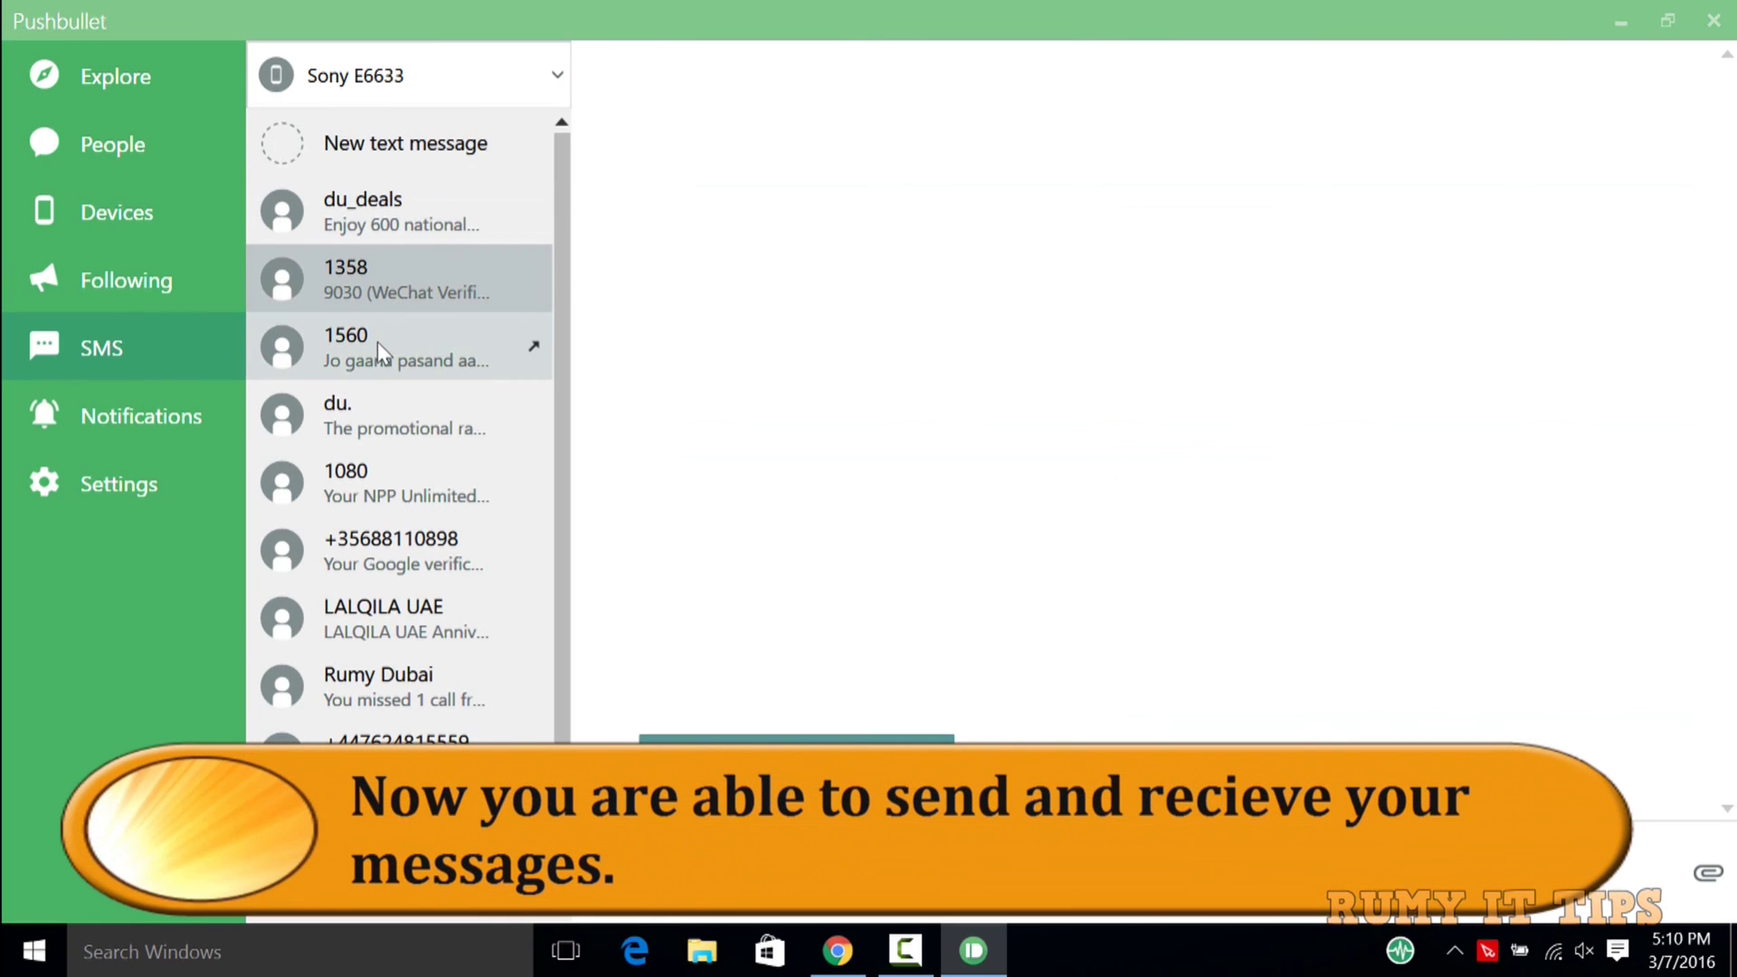
left_click(377, 344)
left_click(371, 417)
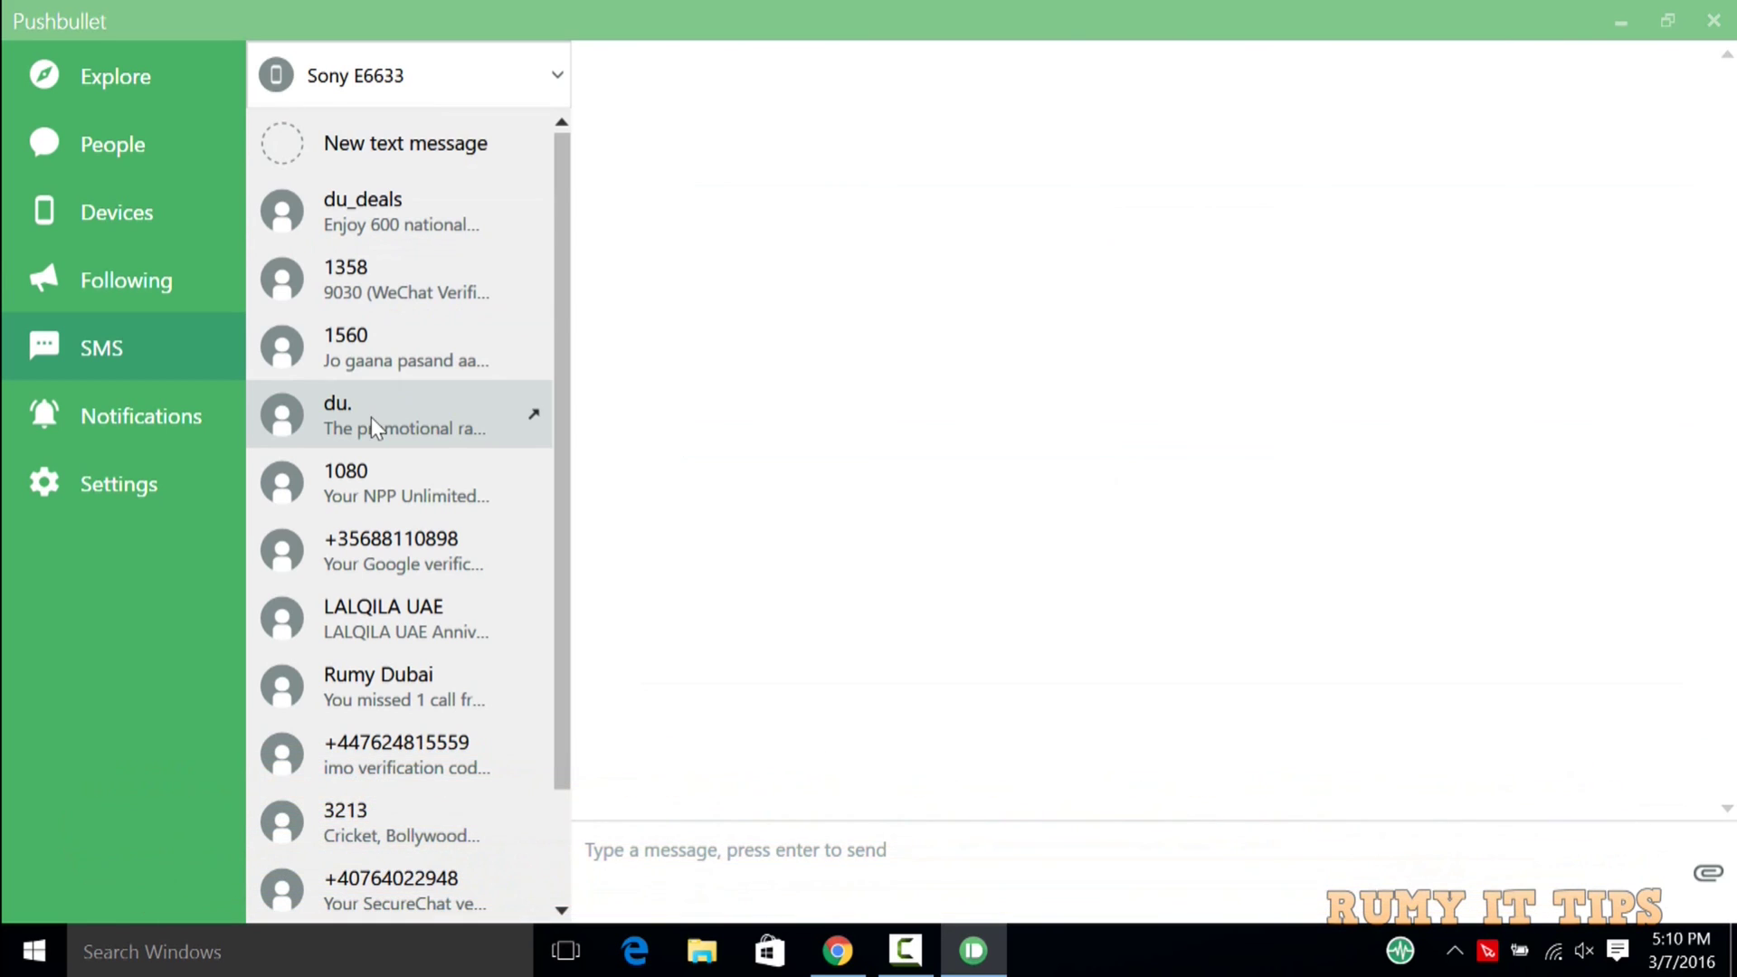
left_click(368, 487)
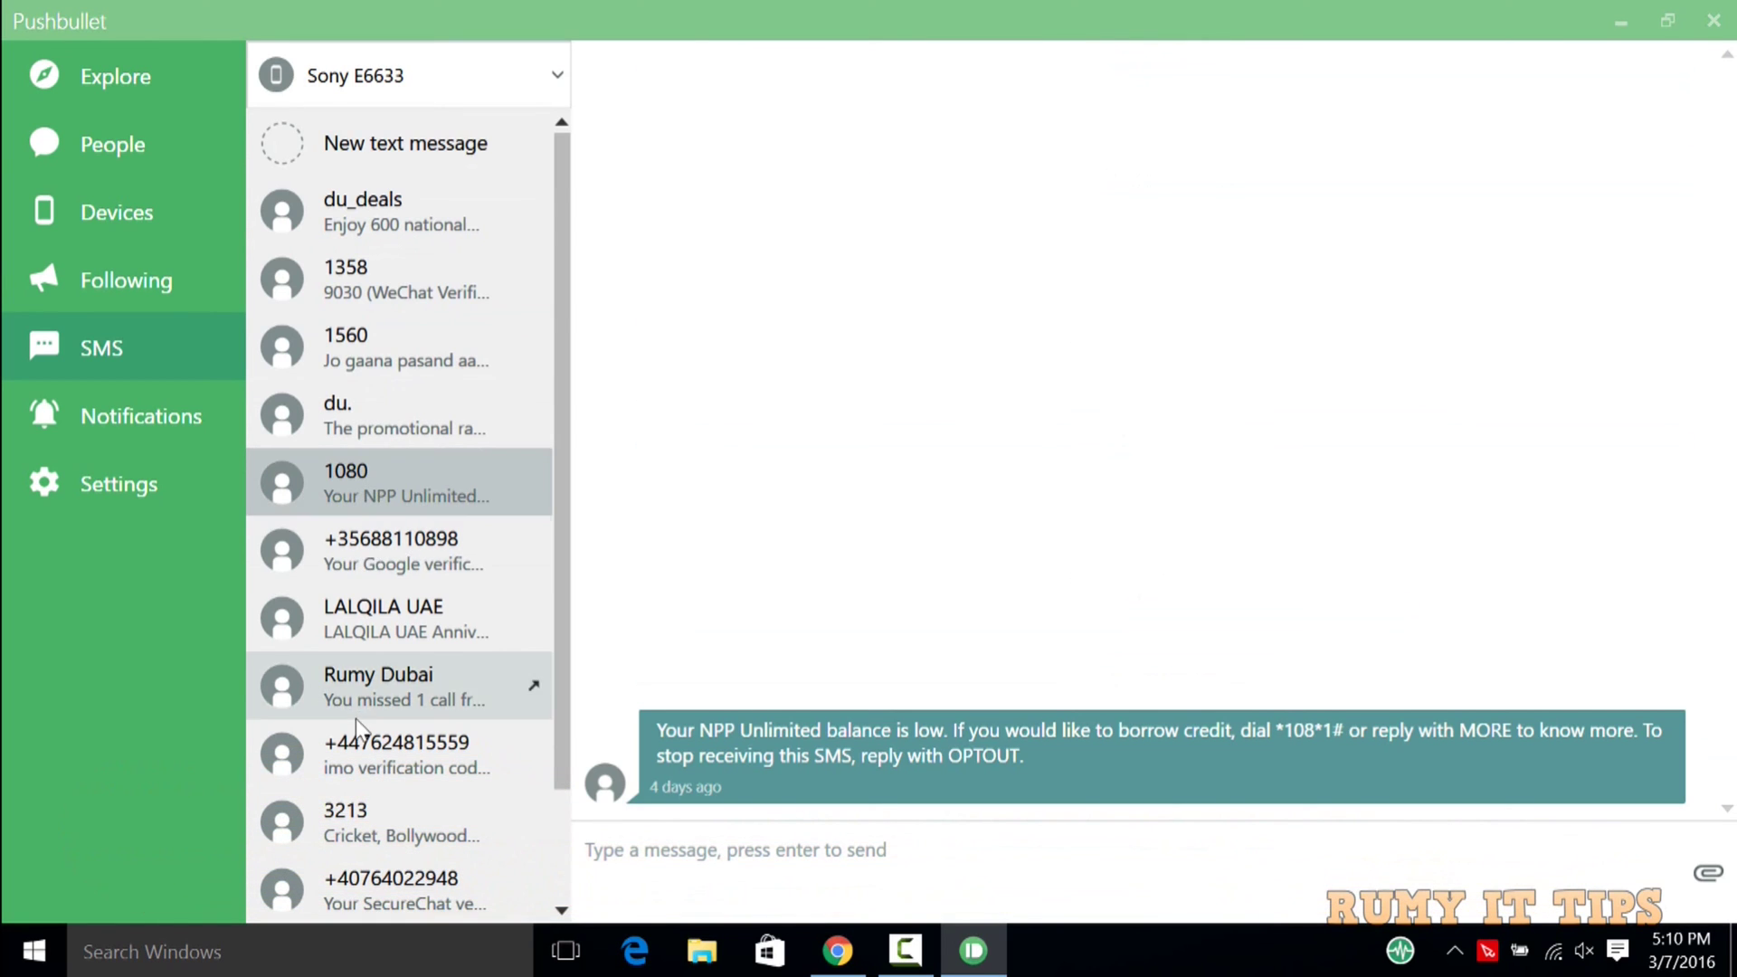
left_click(362, 680)
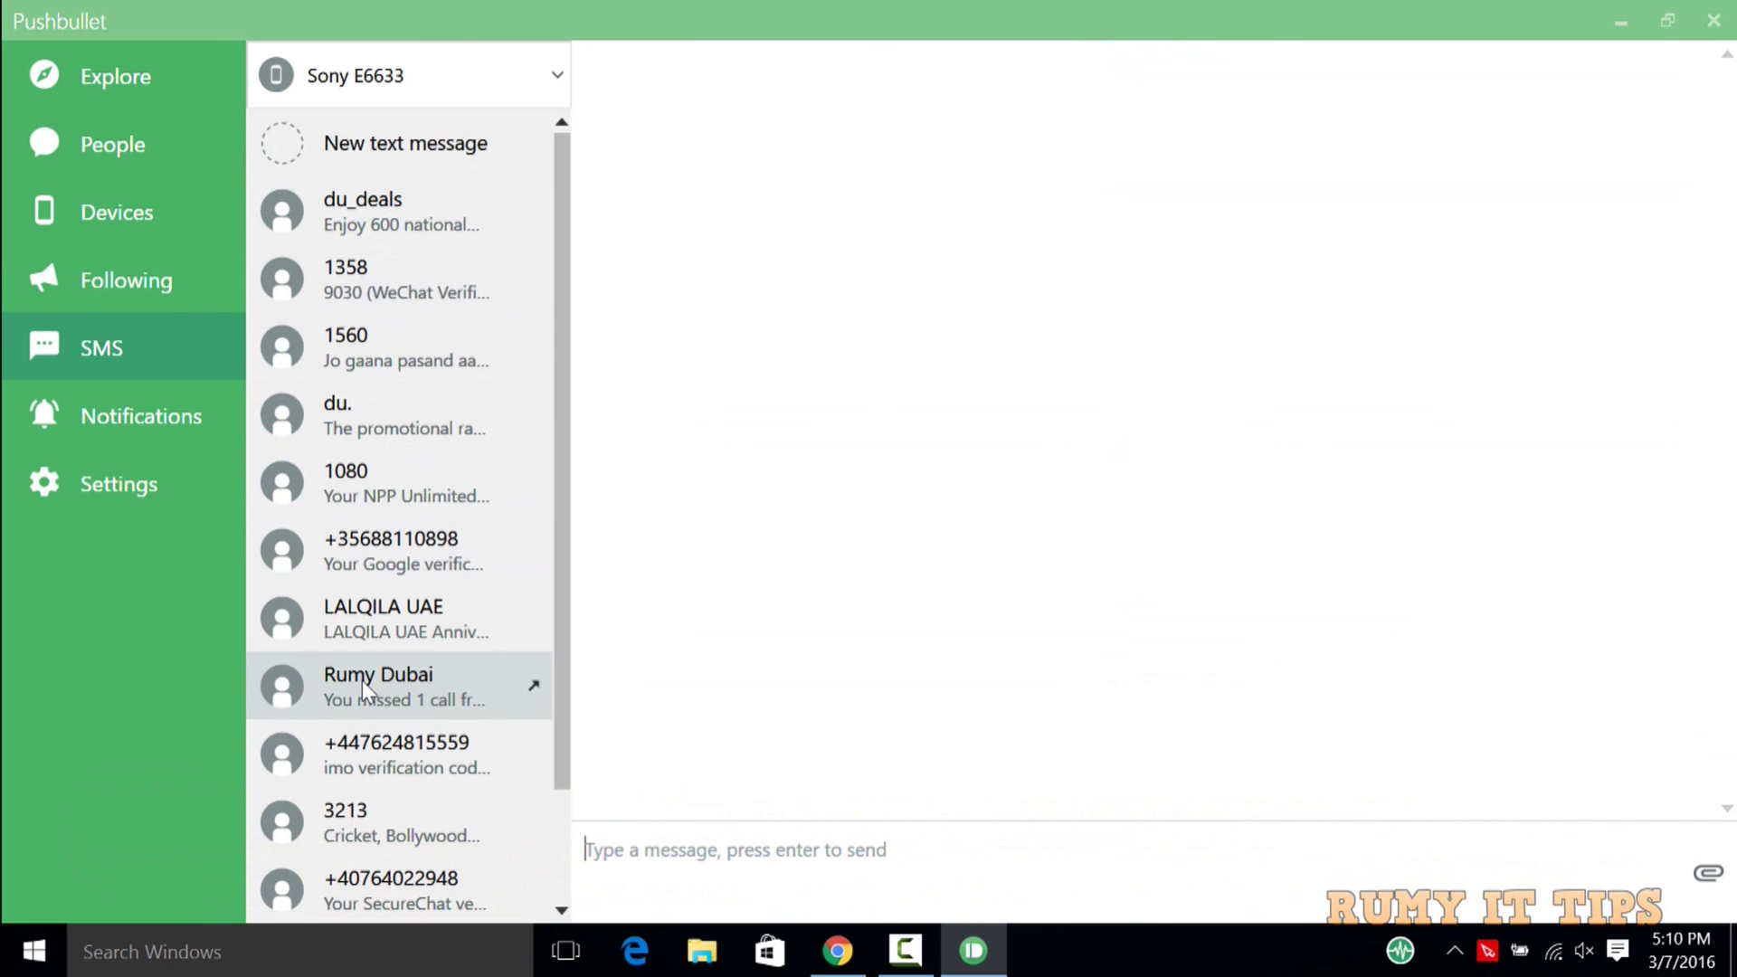
left_click(376, 760)
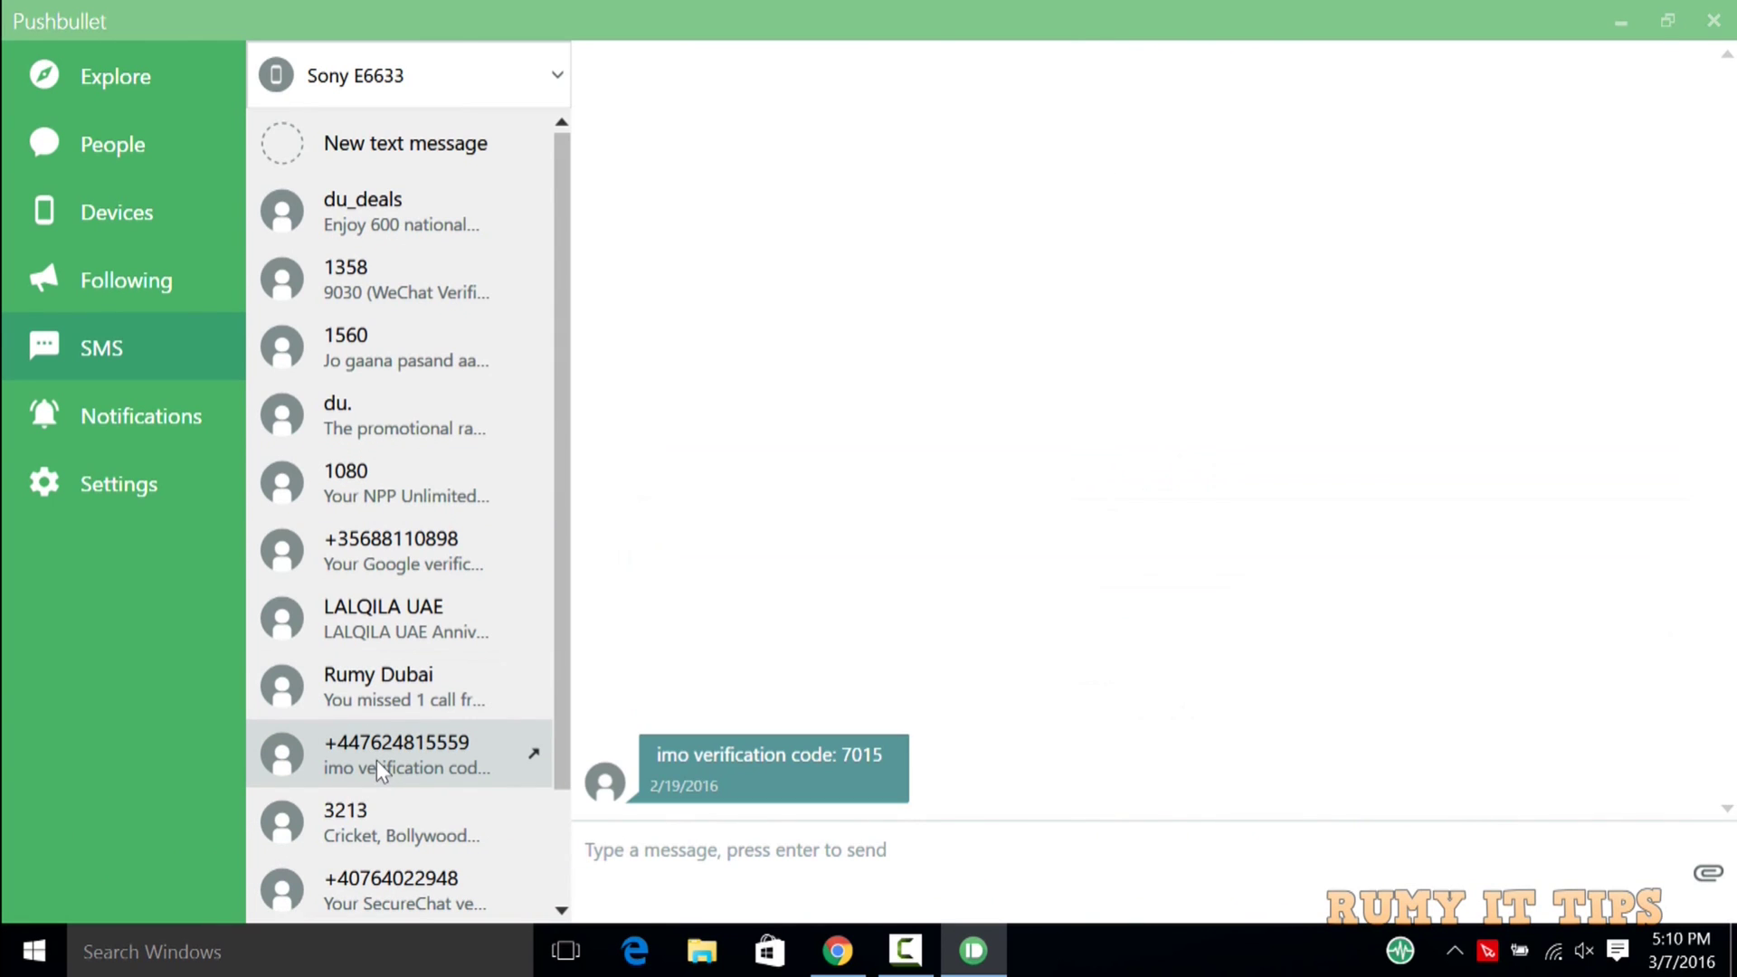
left_click(374, 811)
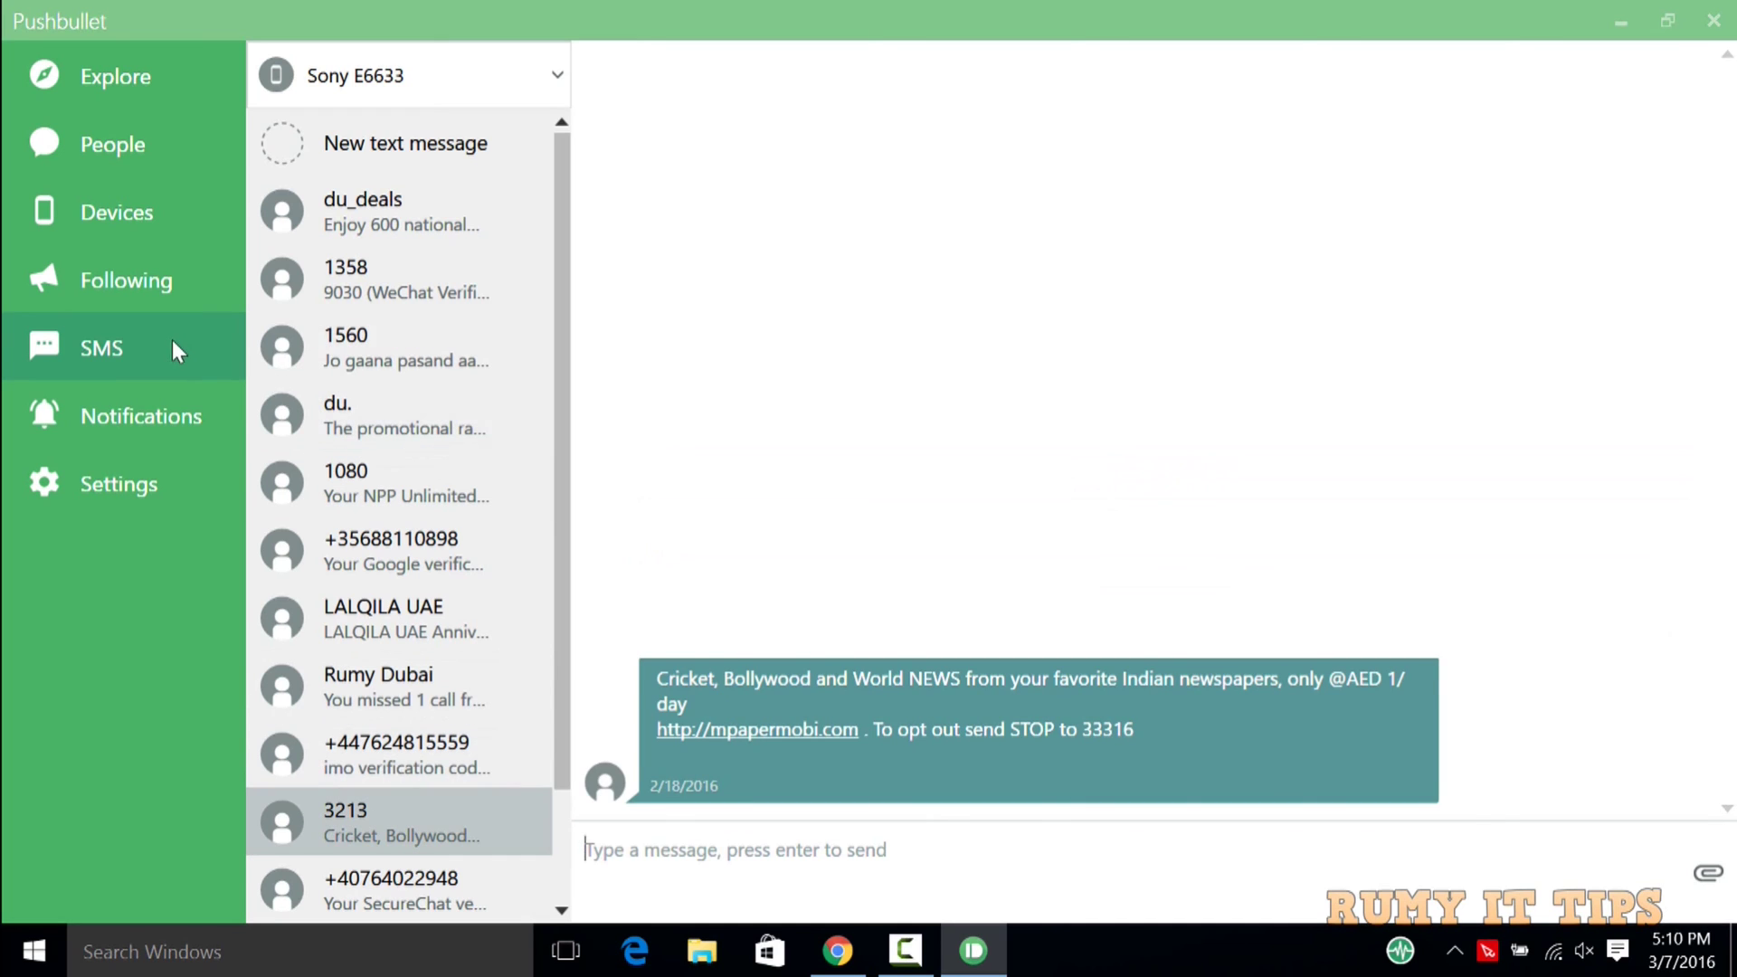
left_click(110, 195)
mouse_move(501, 128)
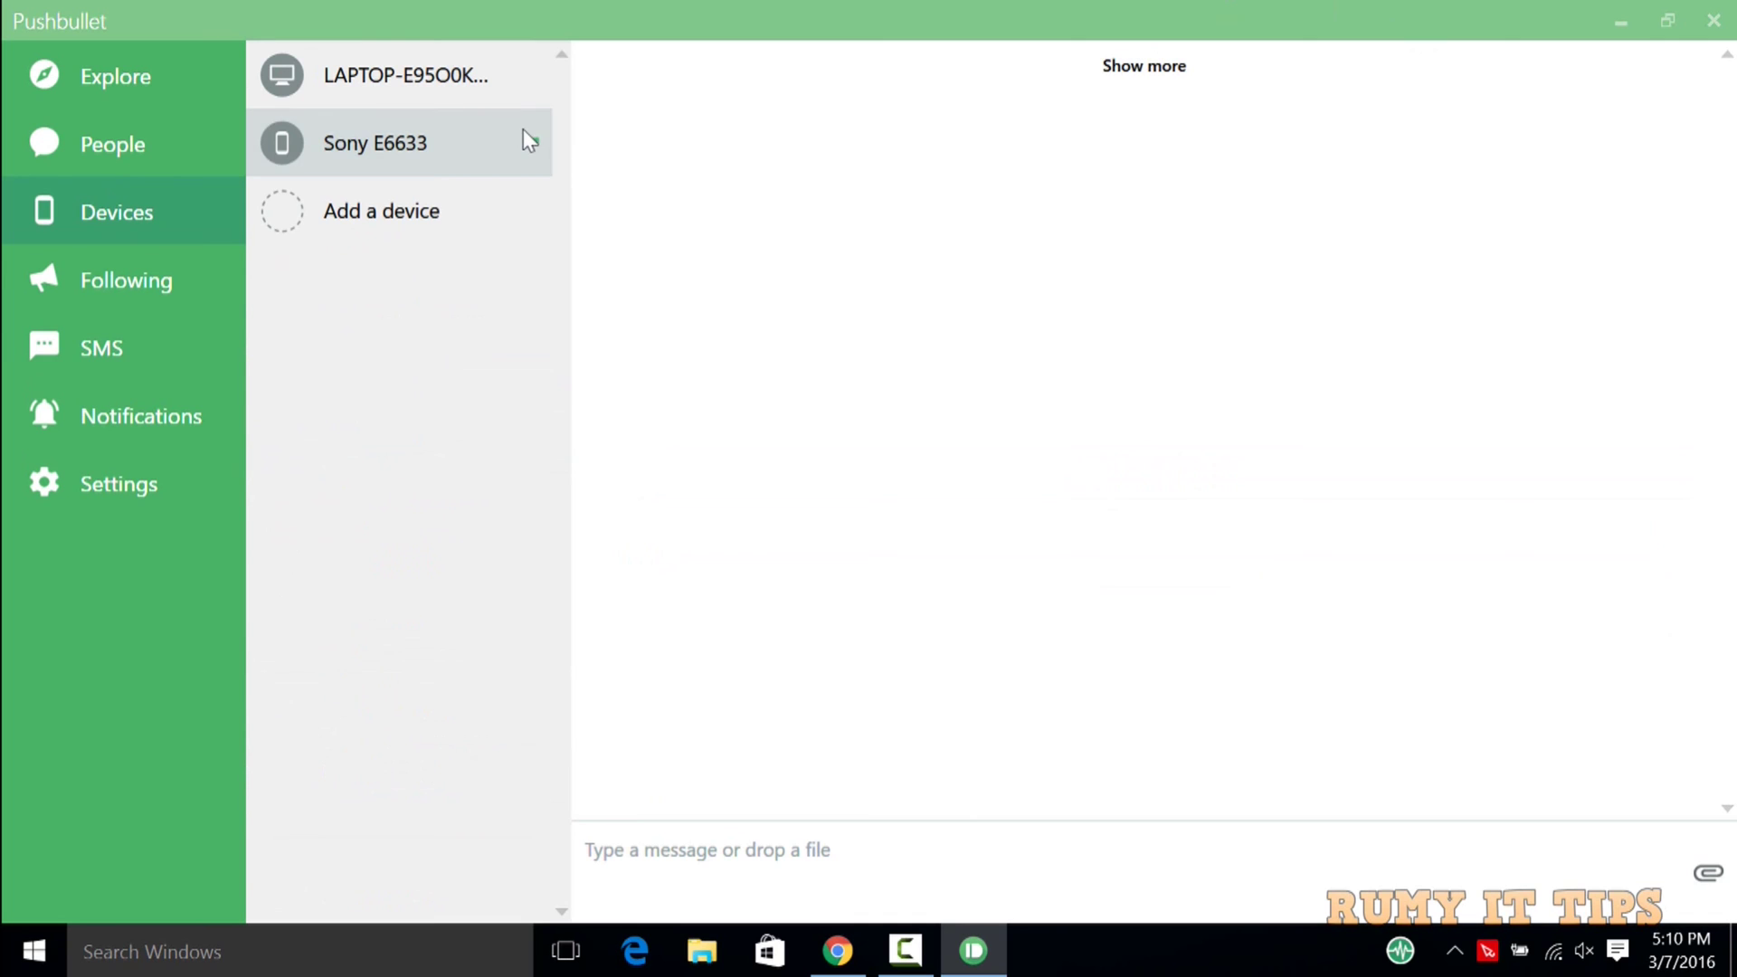
Add a friend under People as a new conversation and draft the message 'test'.
left_click(65, 148)
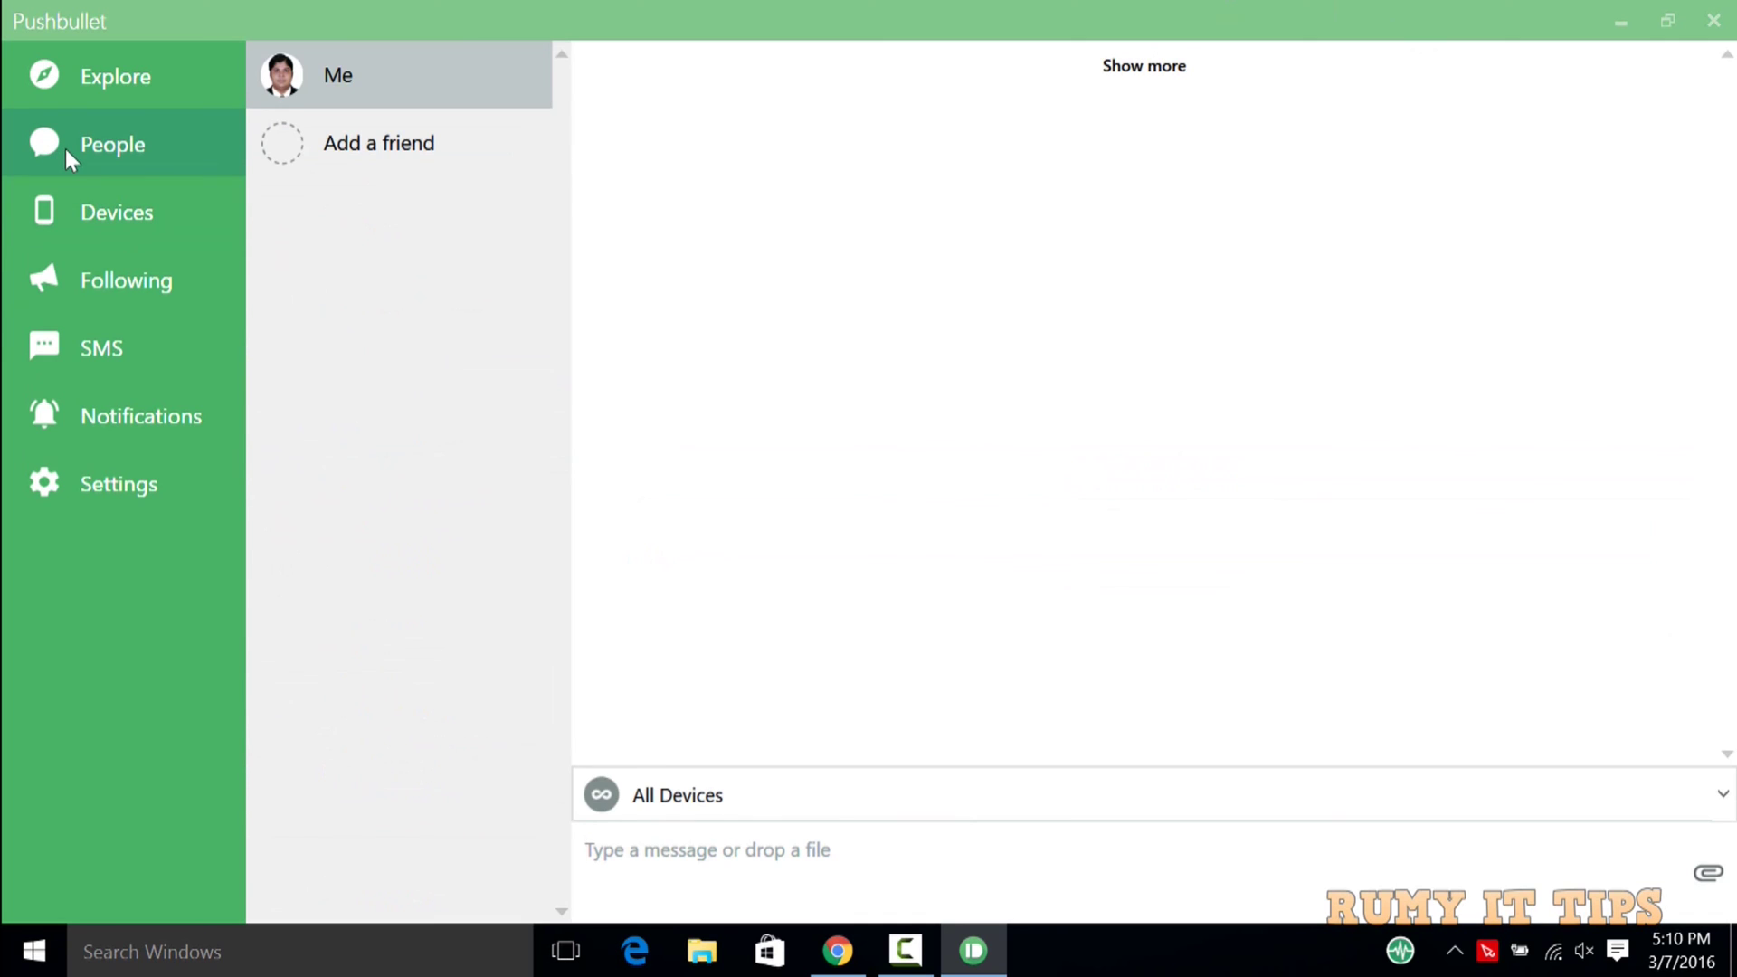
left_click(405, 143)
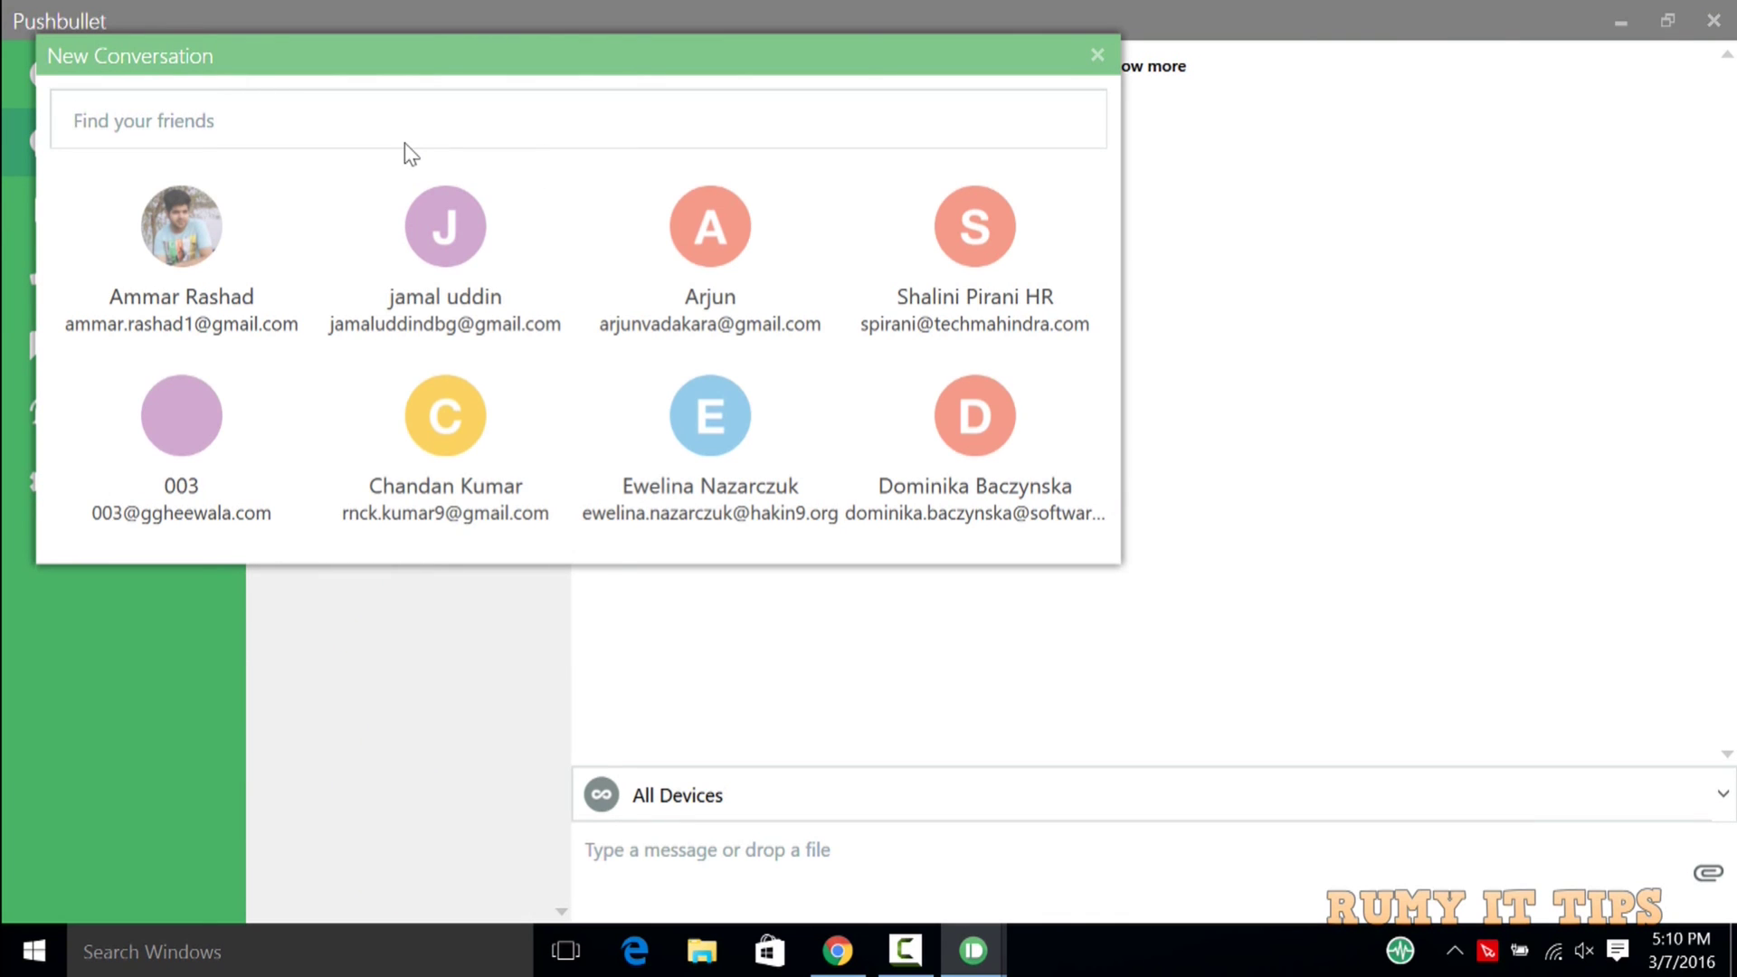
left_click(441, 245)
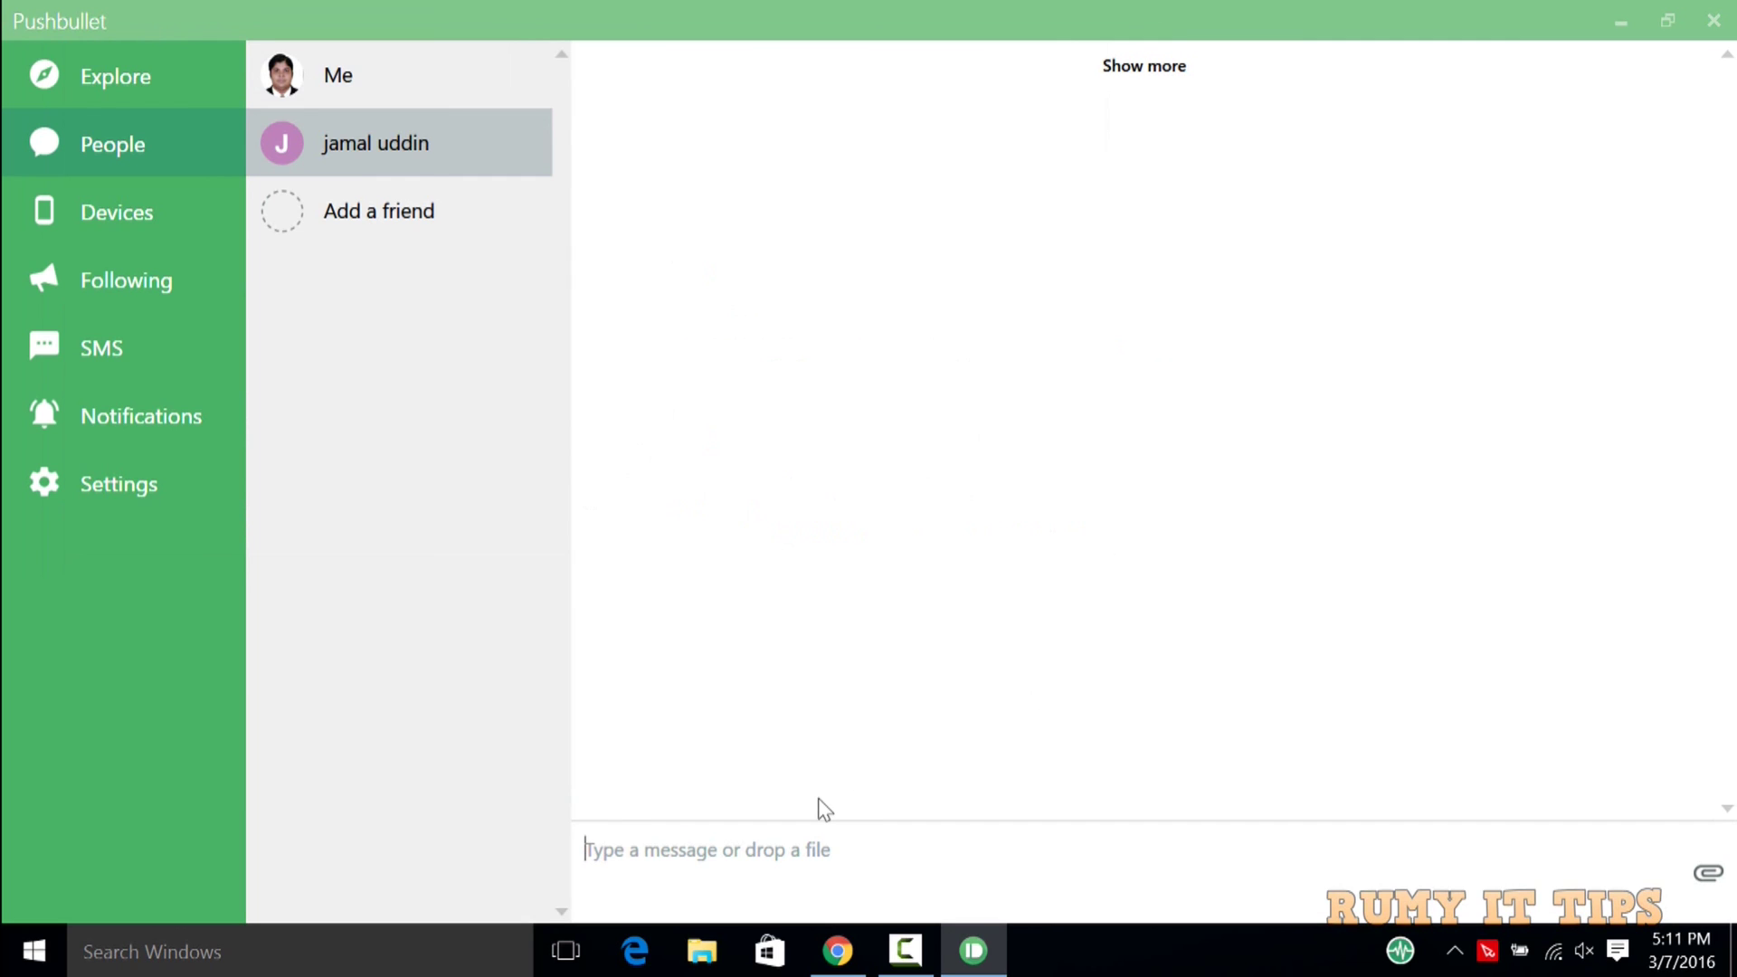
type("test")
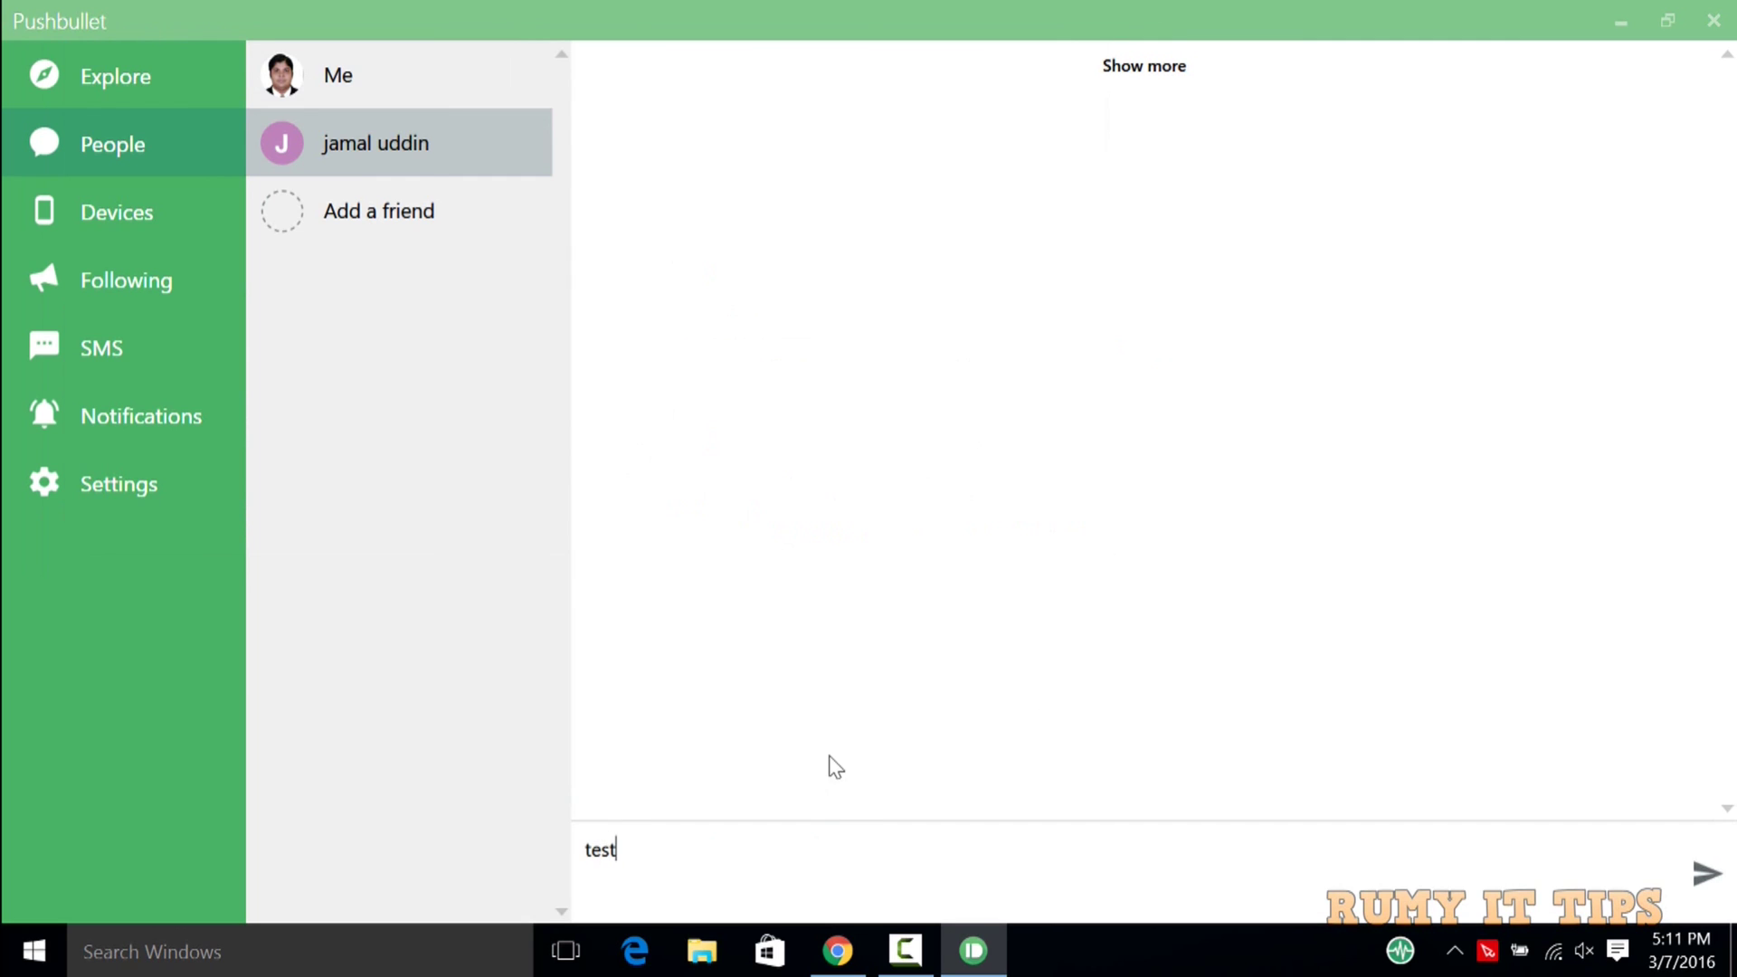